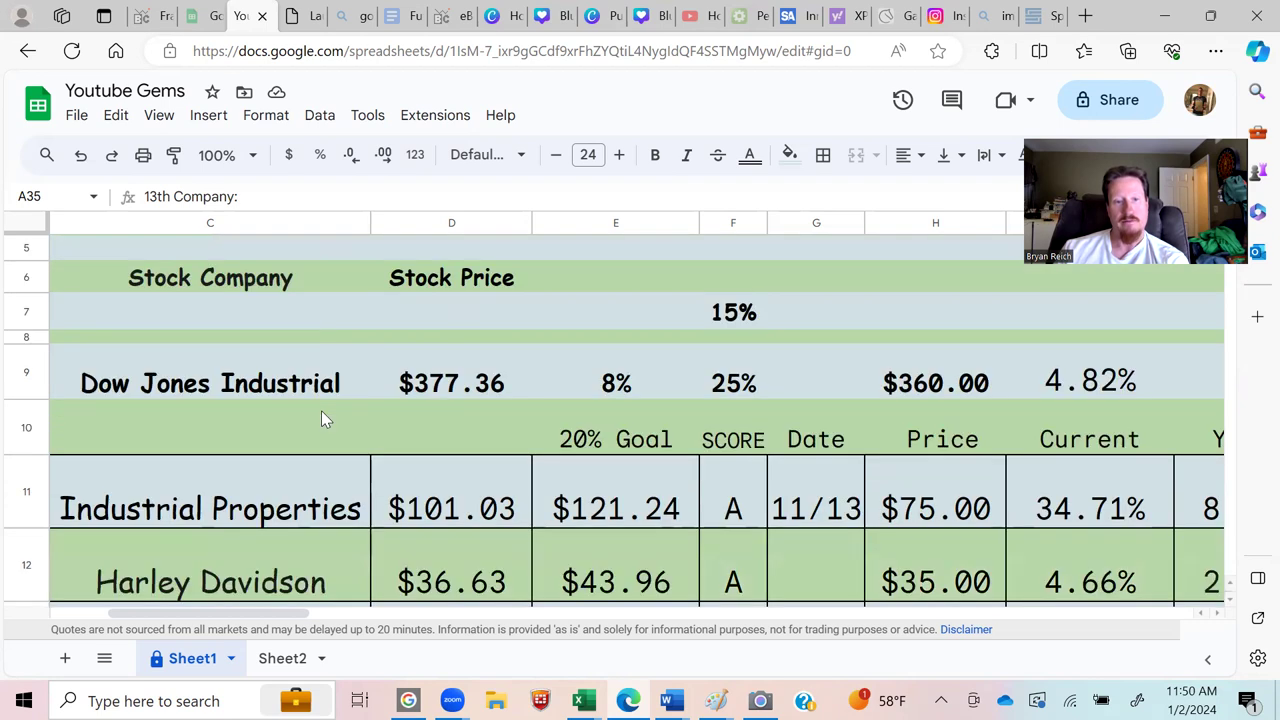
Step: Examine the Dow Jones Industrial row and the Stock Price entries of the companies listed beneath it
click(250, 385)
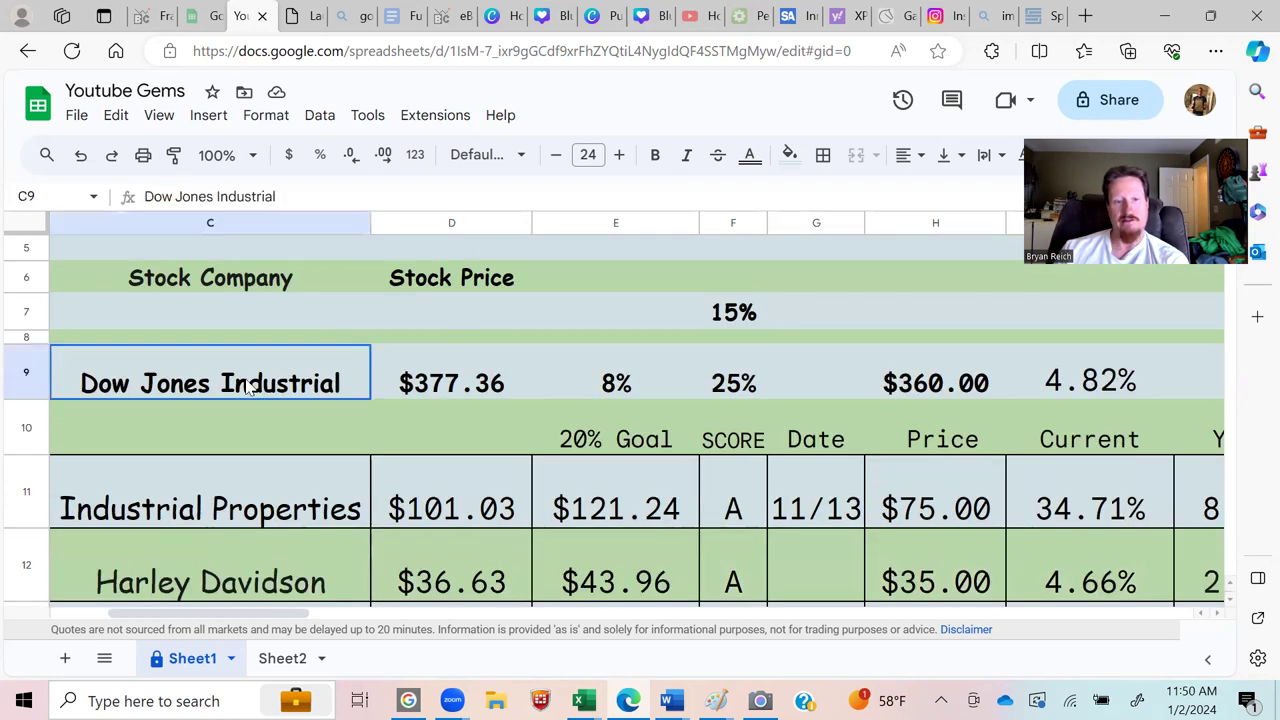
click(437, 386)
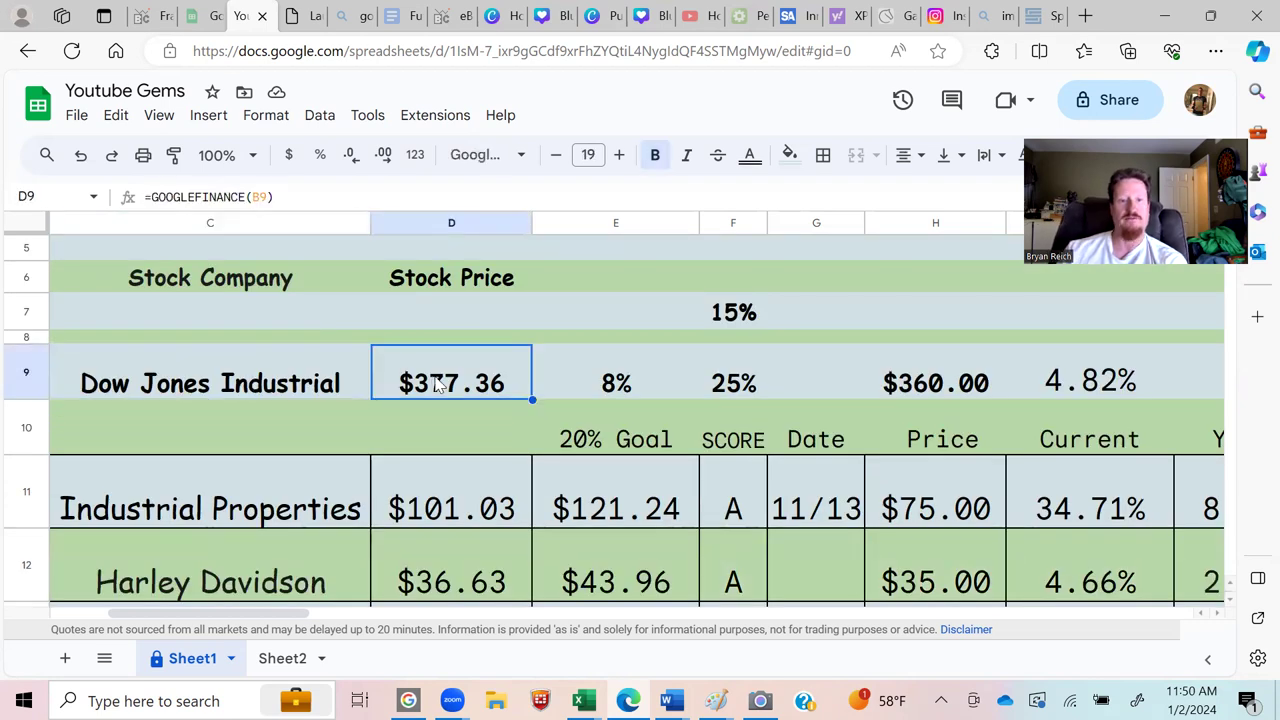
key(Left)
key(Right)
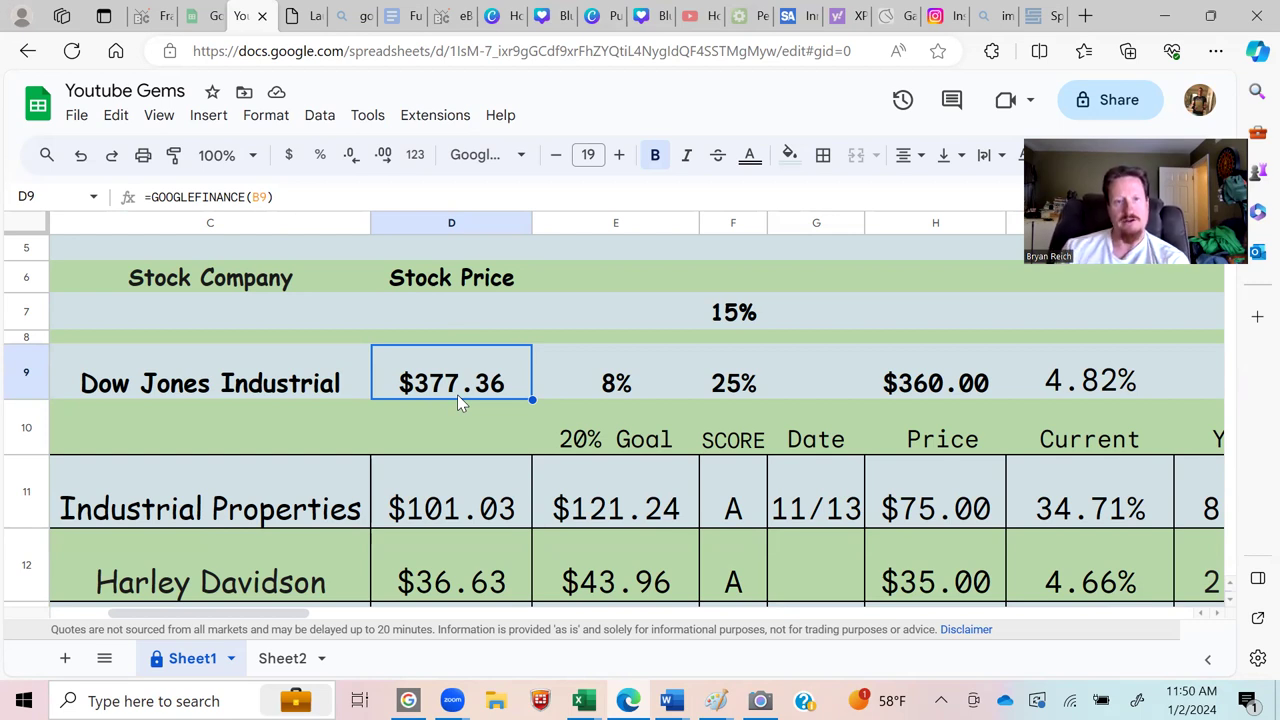
key(Down)
key(Down)
key(Down)
key(Down)
key(Down)
key(Up)
key(Up)
key(Up)
key(Up)
key(Up)
key(Up)
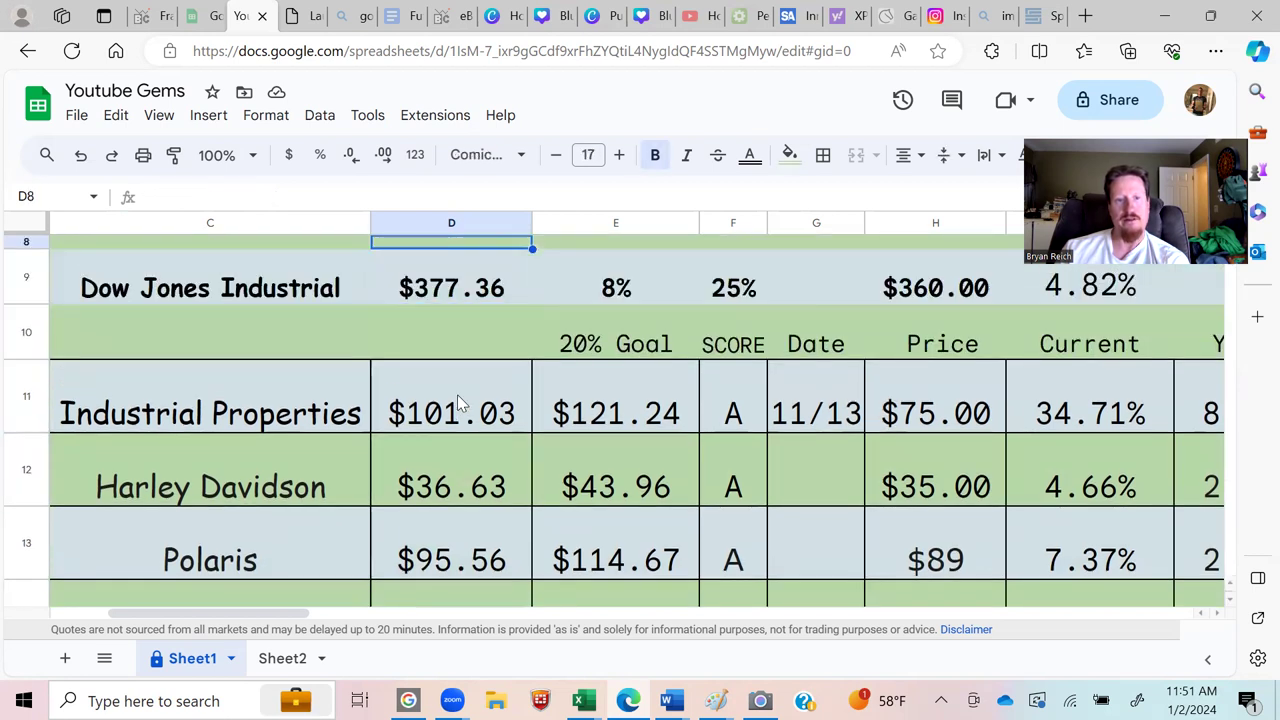
Step: Examine the Industrial Properties row, from its stock price back to its company label and ticker symbol
key(Down)
key(Down)
key(Down)
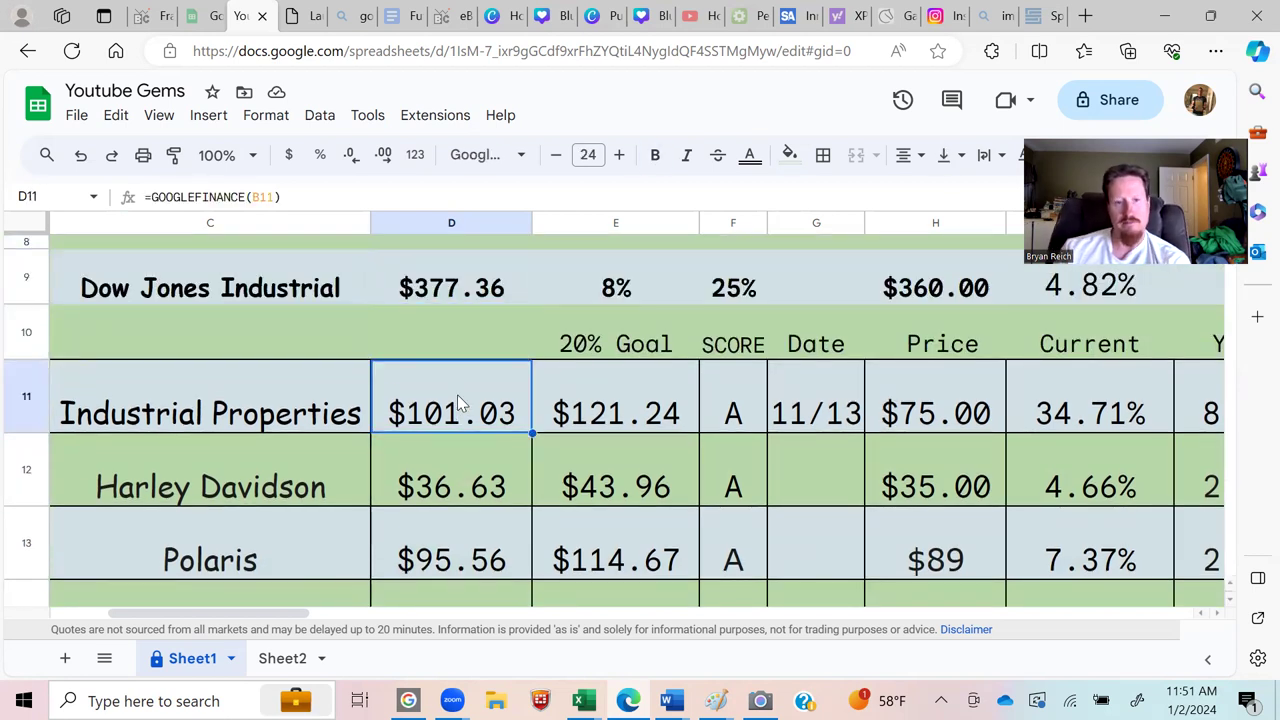
key(Left)
key(Left)
key(Left)
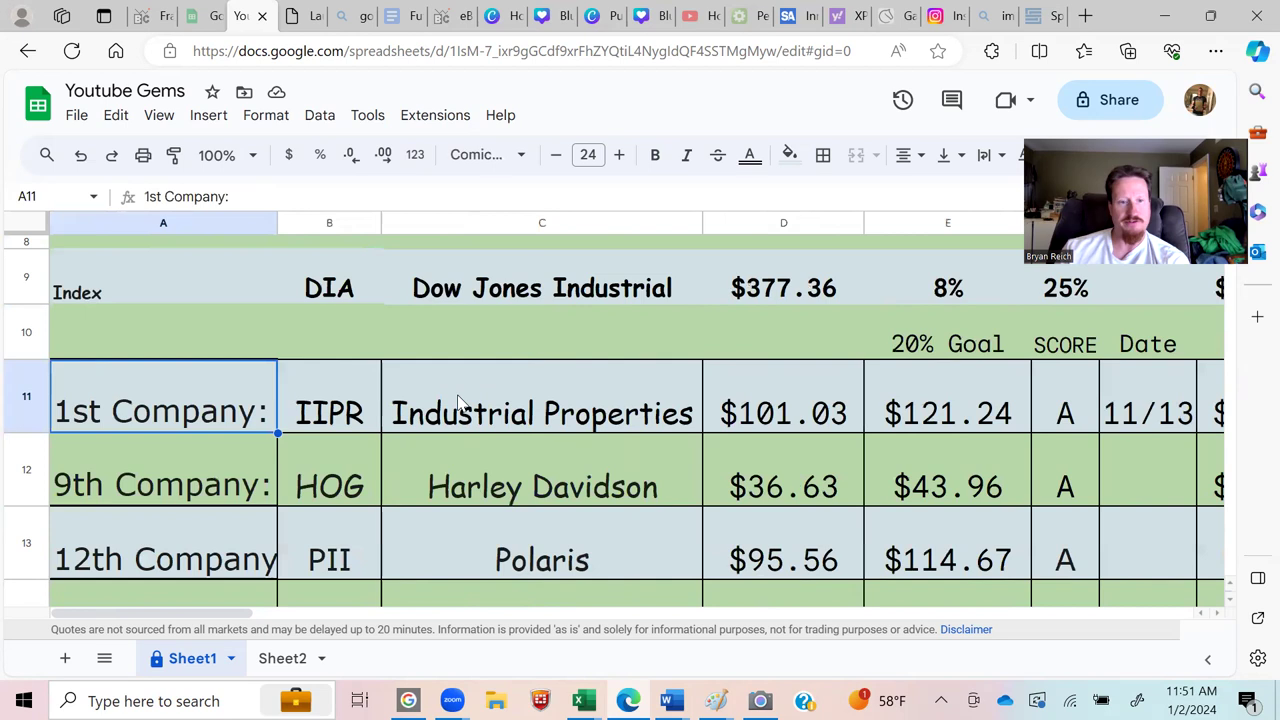
key(Right)
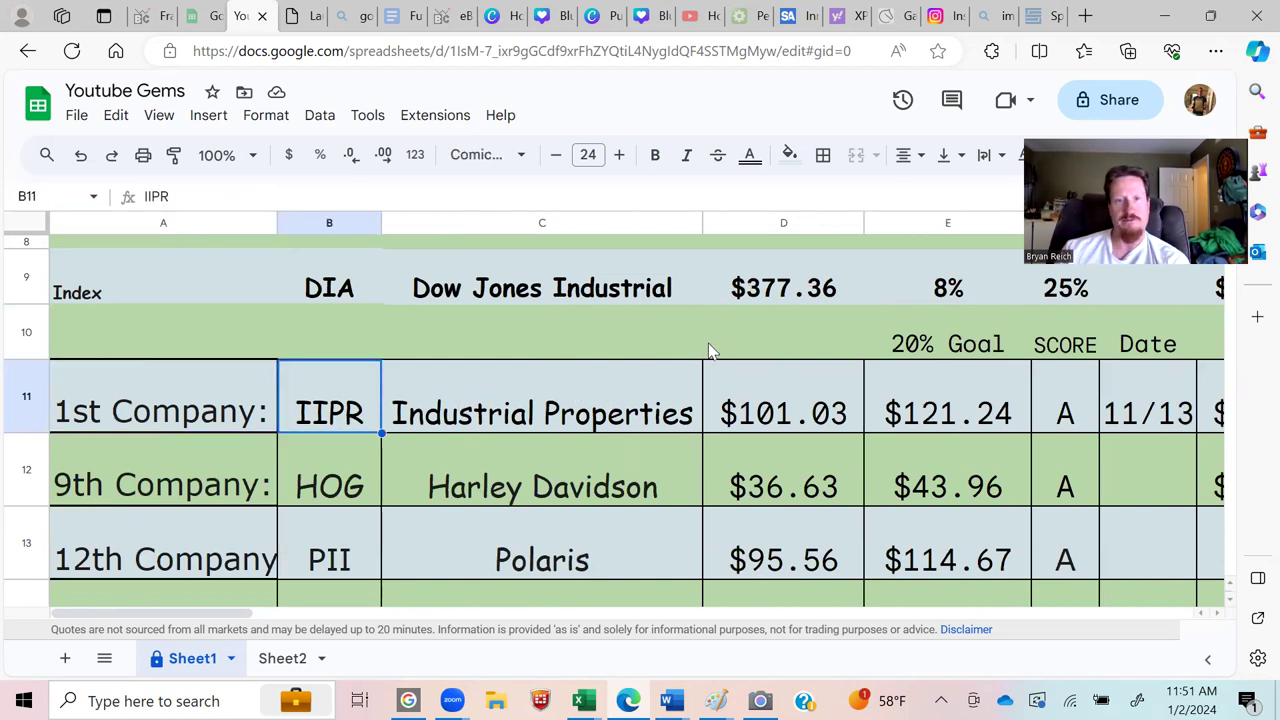
Step: Switch to the BigCharts page and redraw the FNV chart with a time frame of 1 decade
click(165, 10)
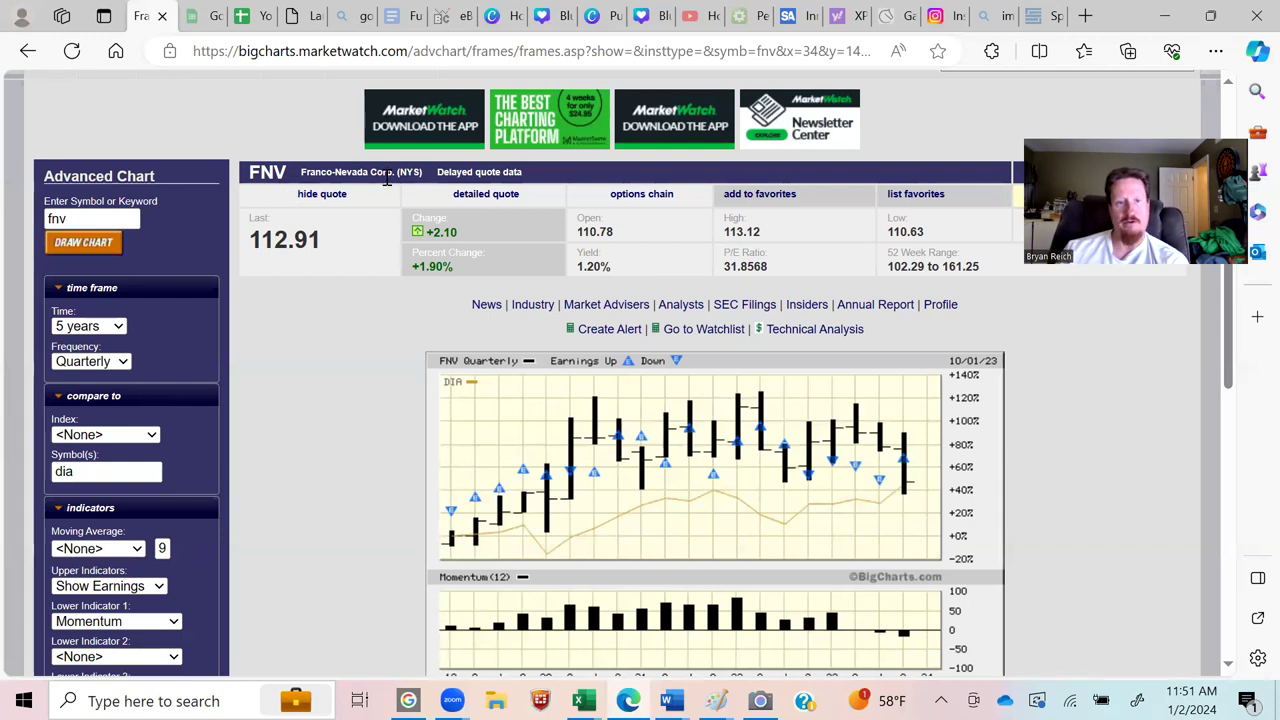
click(116, 326)
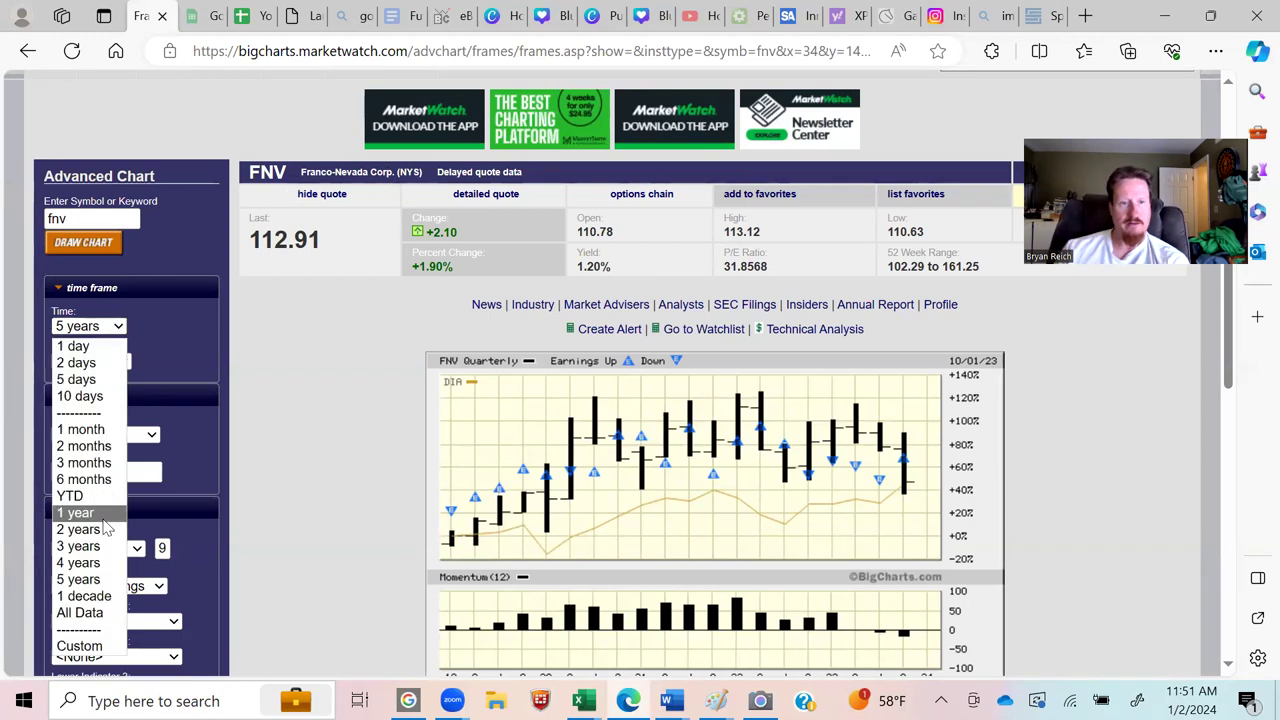
click(84, 596)
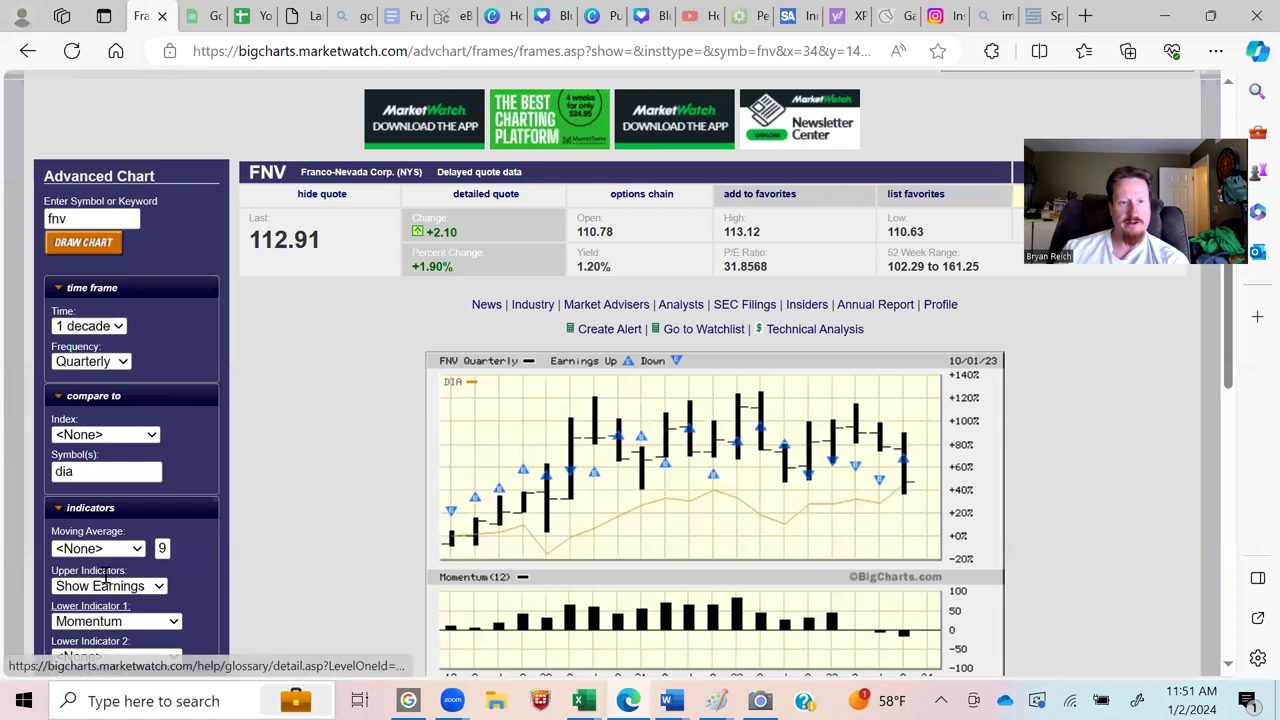
click(84, 245)
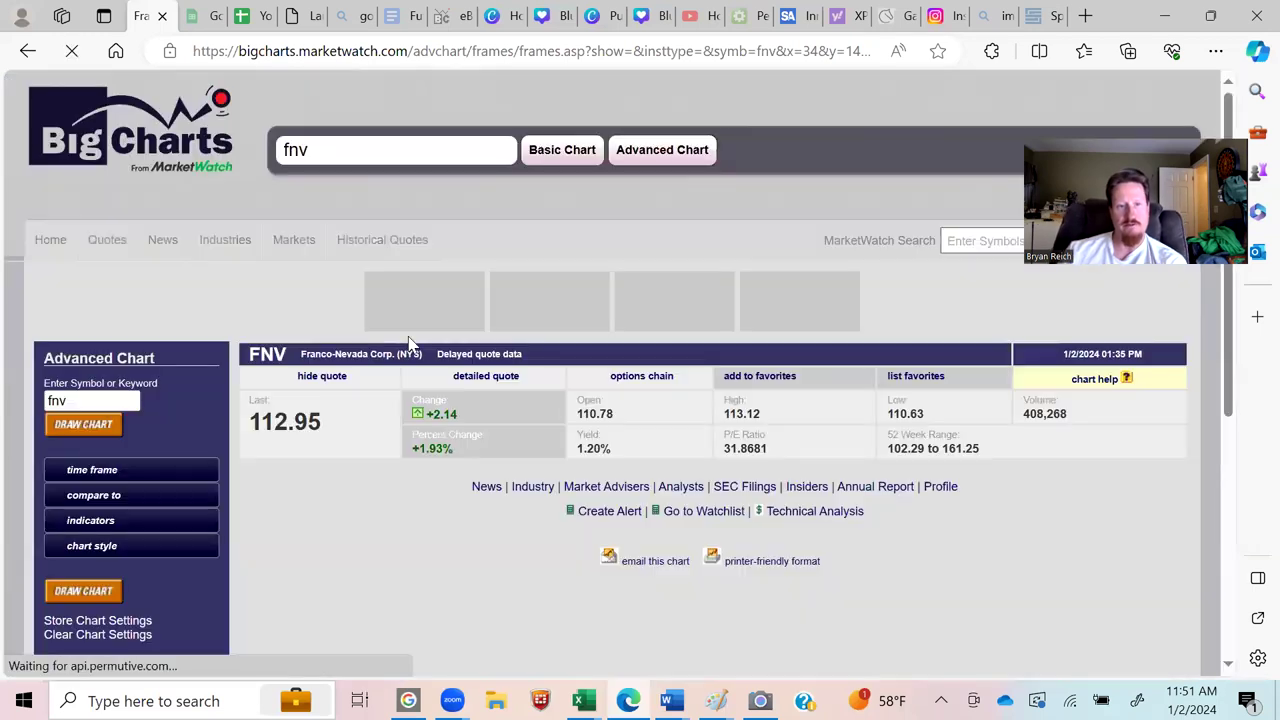
scroll(307, 318, down, 3)
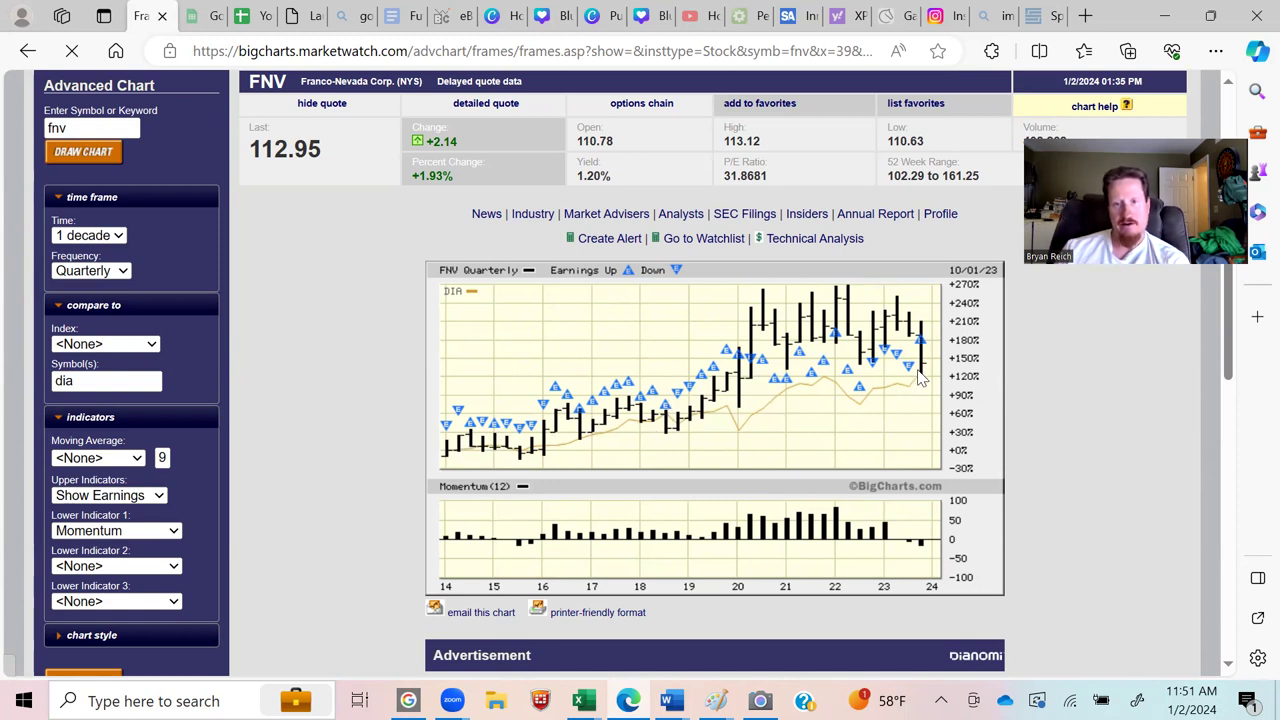
Step: Replace the chart symbol with aapl and draw its advanced chart
click(82, 150)
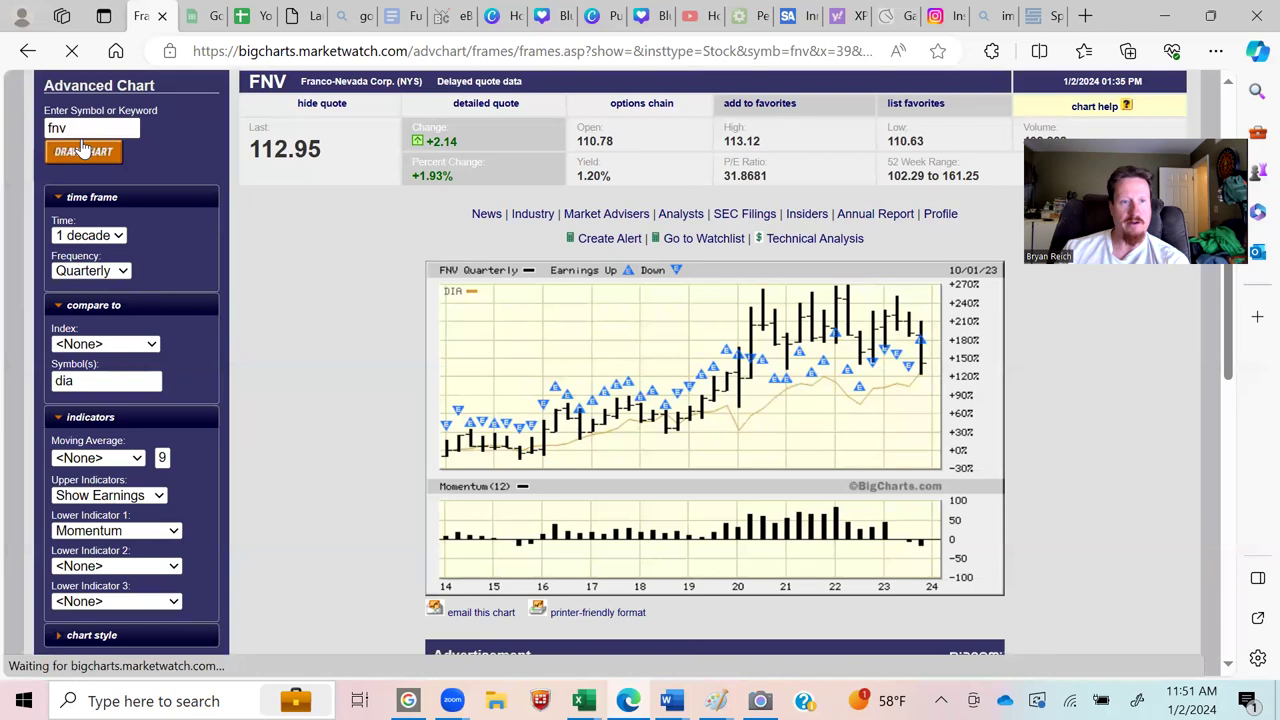
double_click(20, 138)
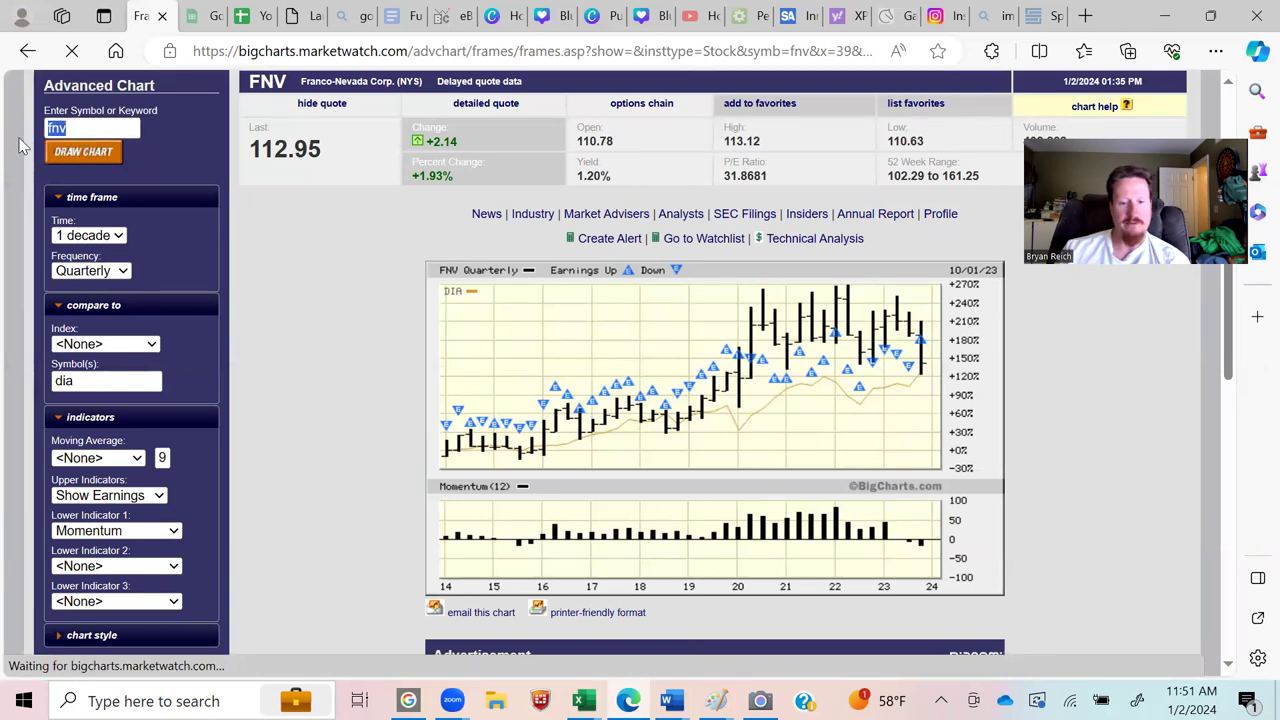
text(aapl)
click(66, 152)
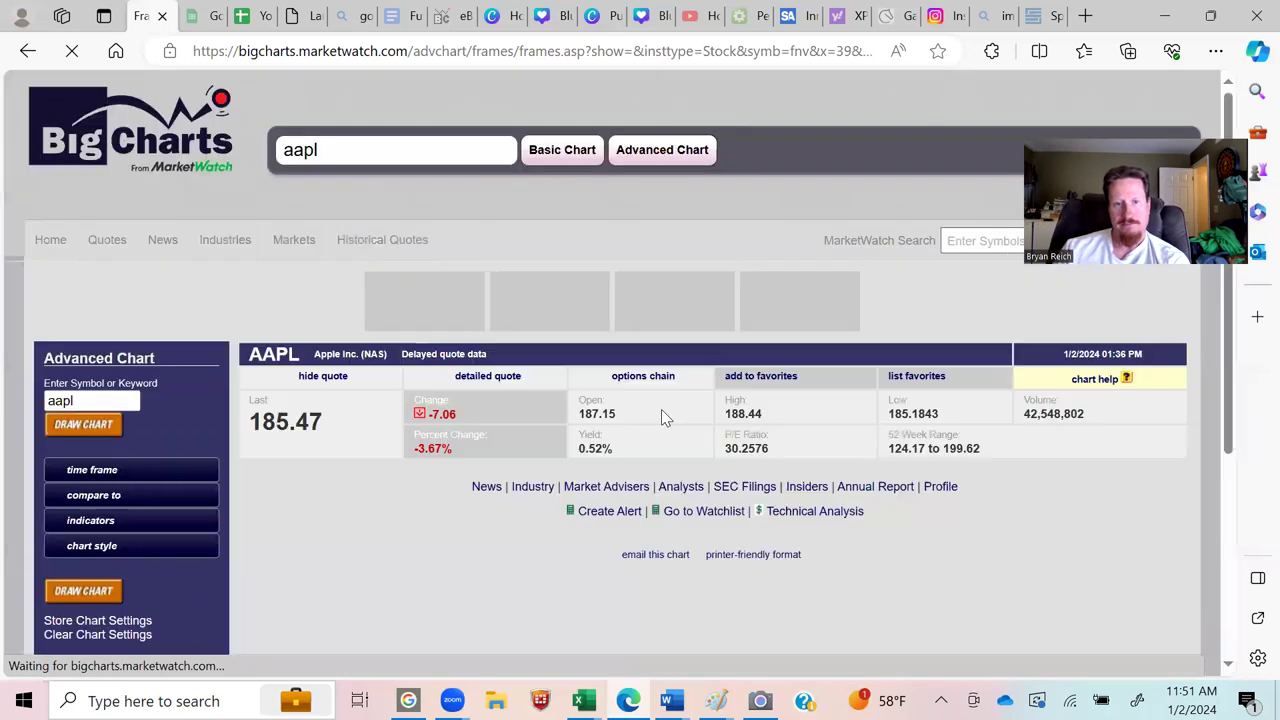
scroll(525, 330, down, 3)
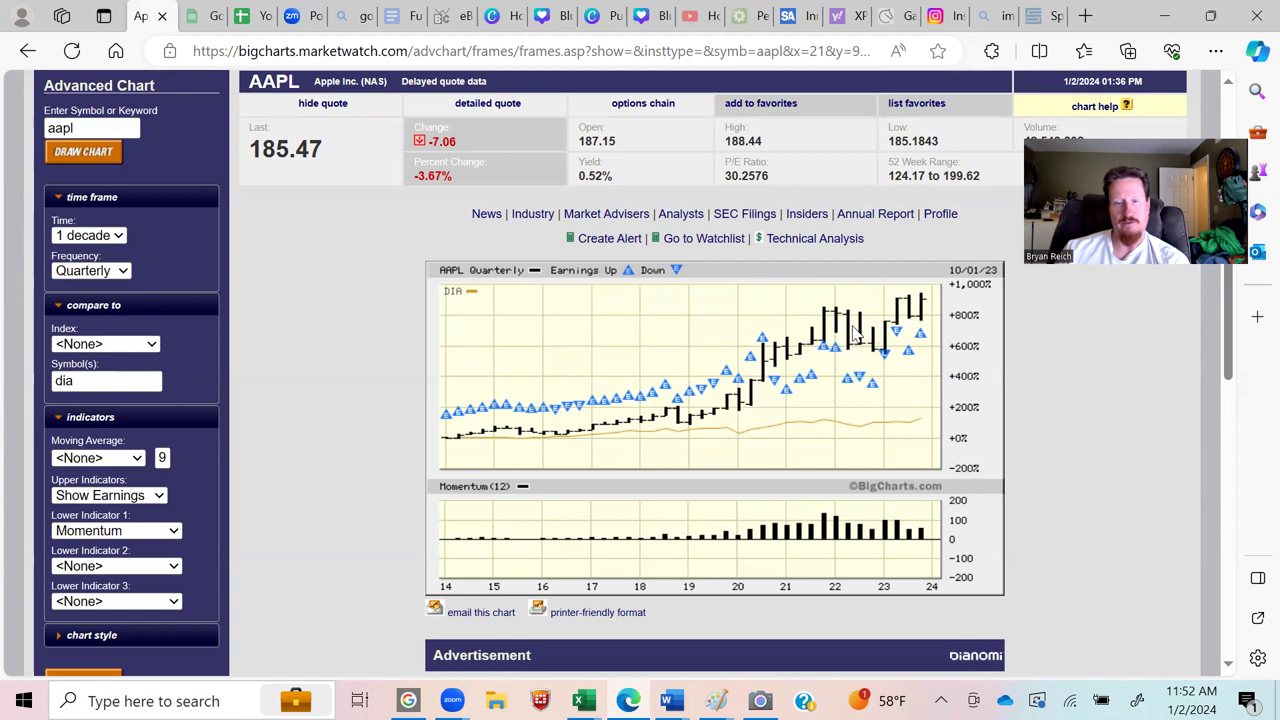
Step: Set the AAPL chart's time frame to 5 years and redraw it
click(118, 236)
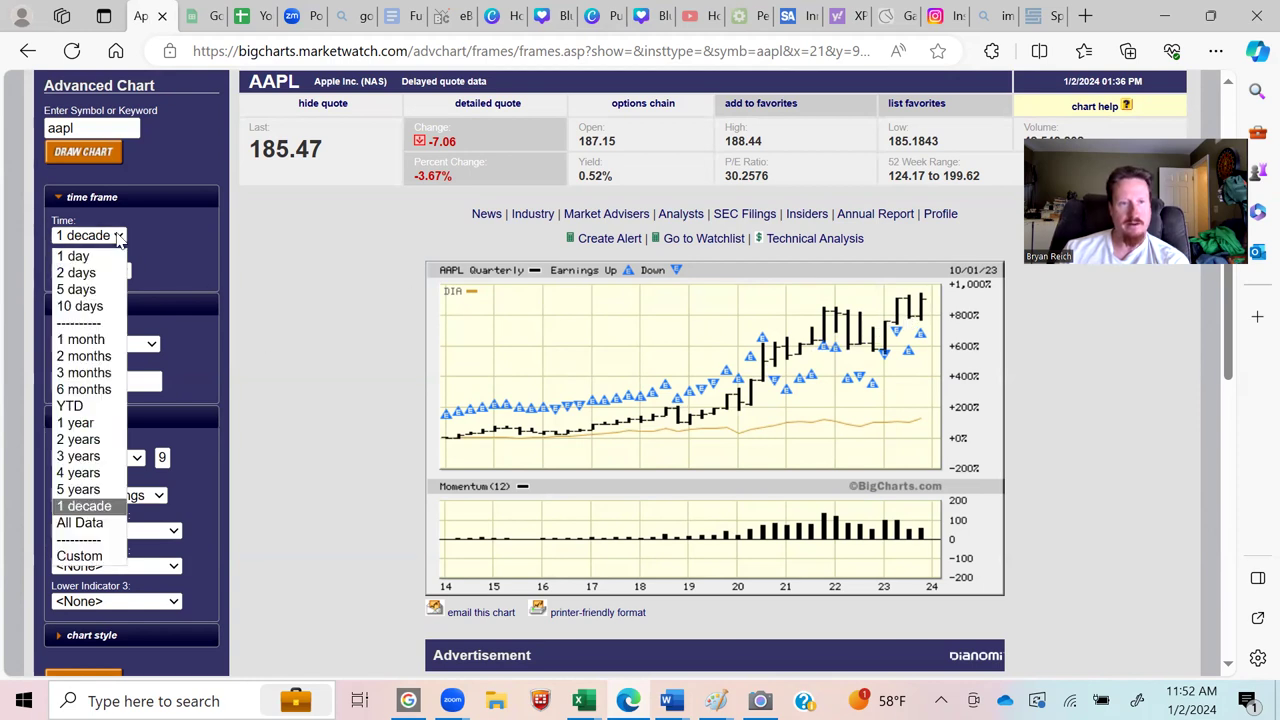
click(90, 490)
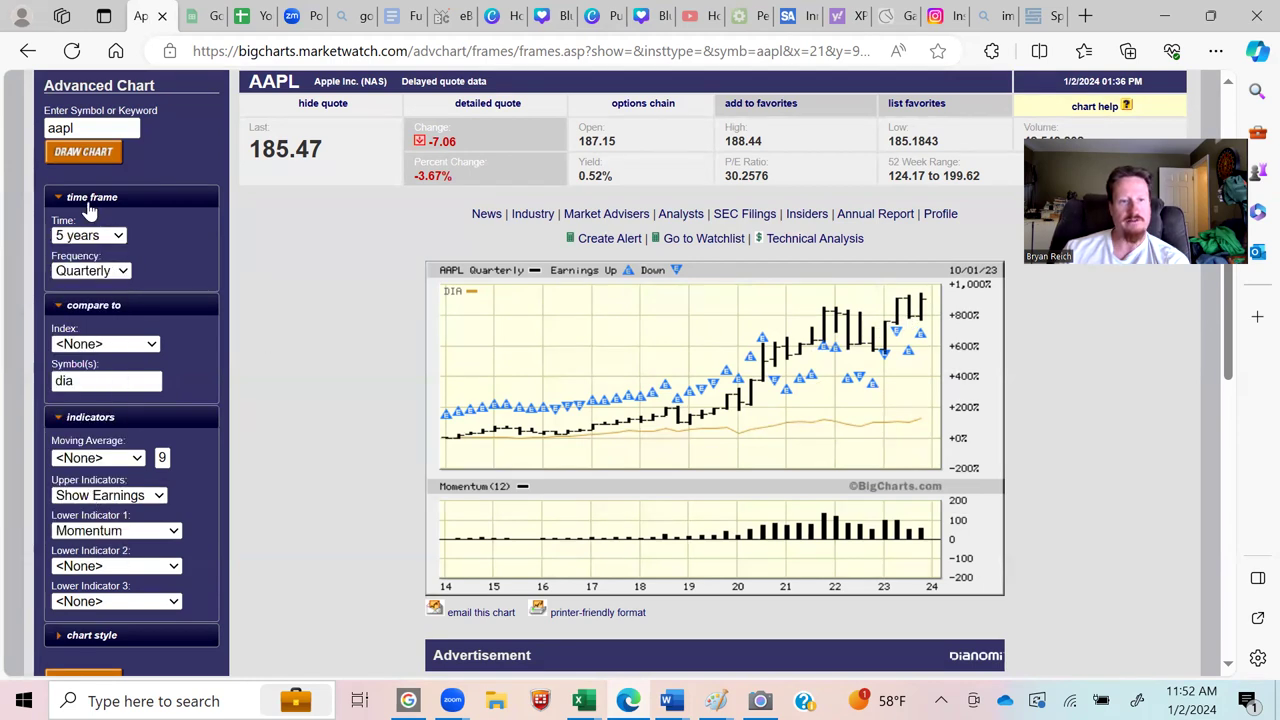
click(87, 156)
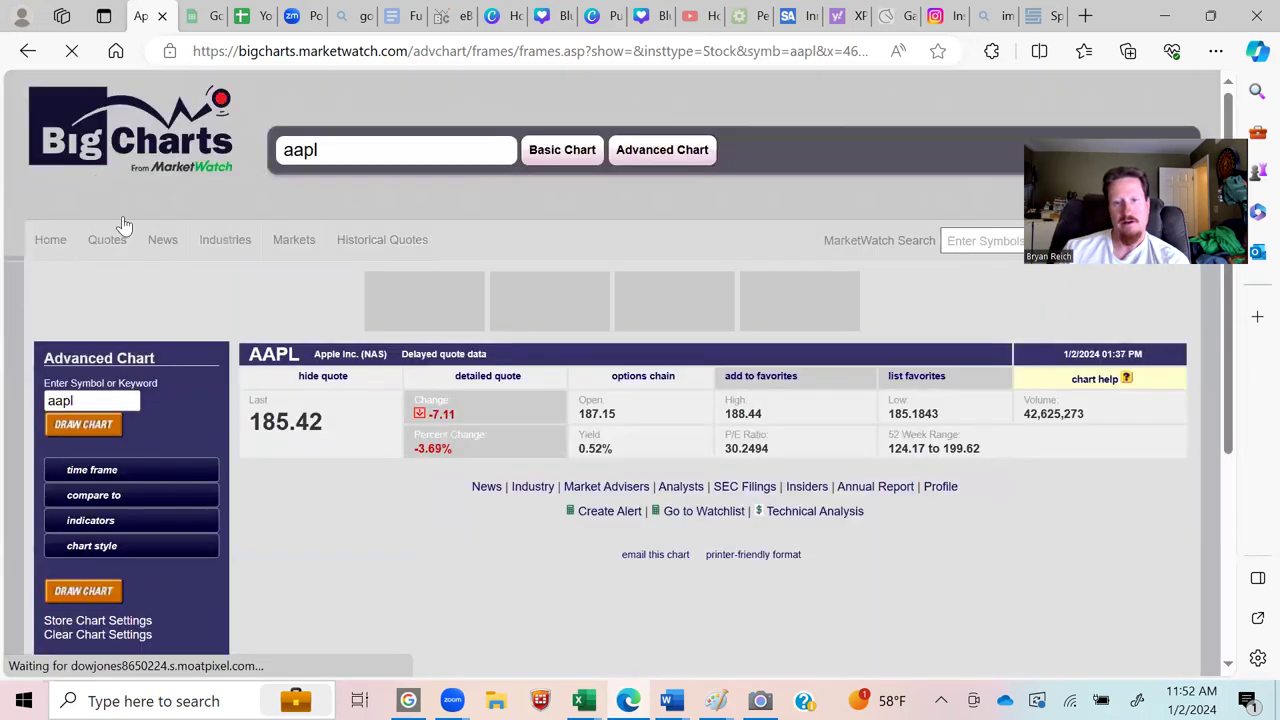
scroll(260, 330, down, 2)
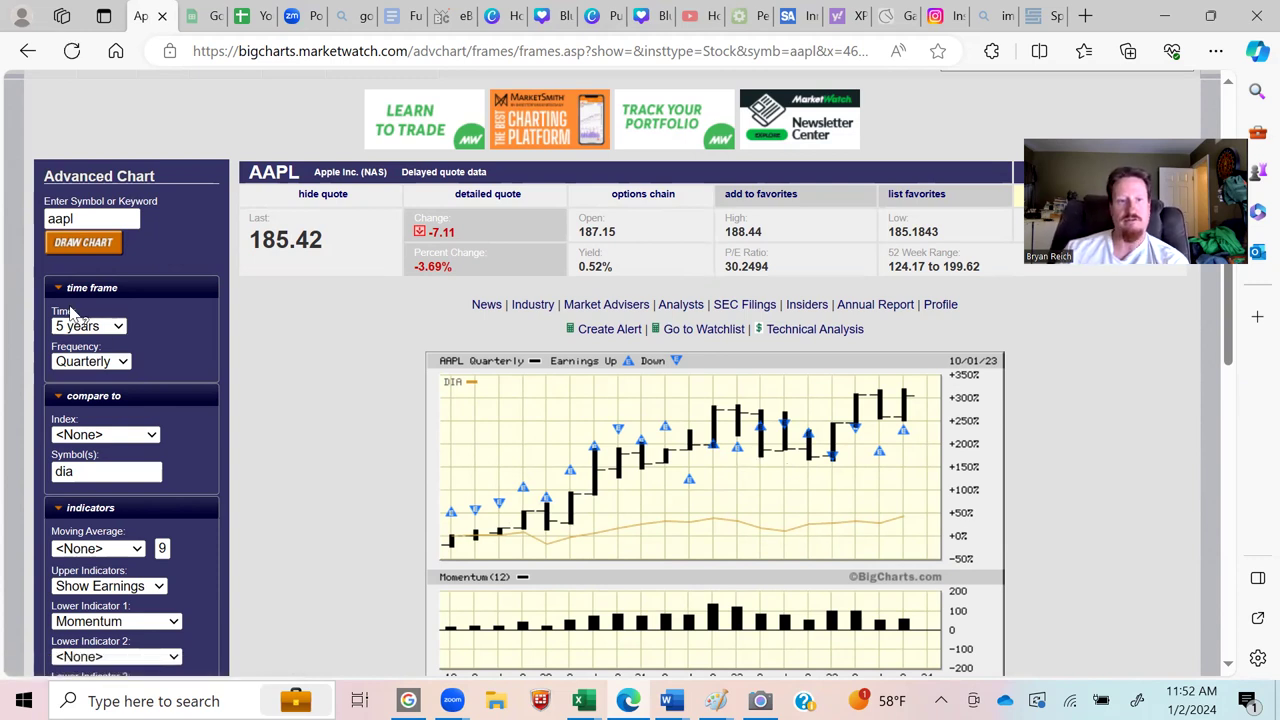
Step: Draw the advanced chart for the symbol dia, and clear the symbol entry once it is shown
drag(83, 218, 5, 228)
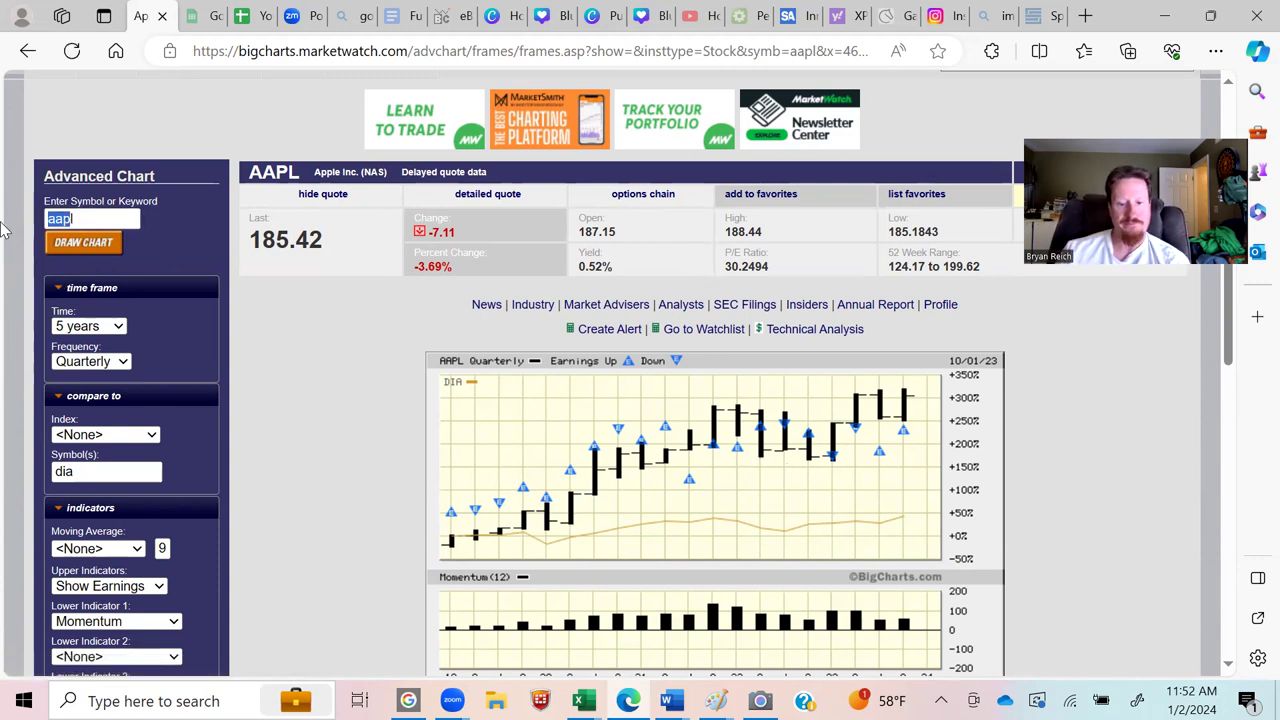
text(dia)
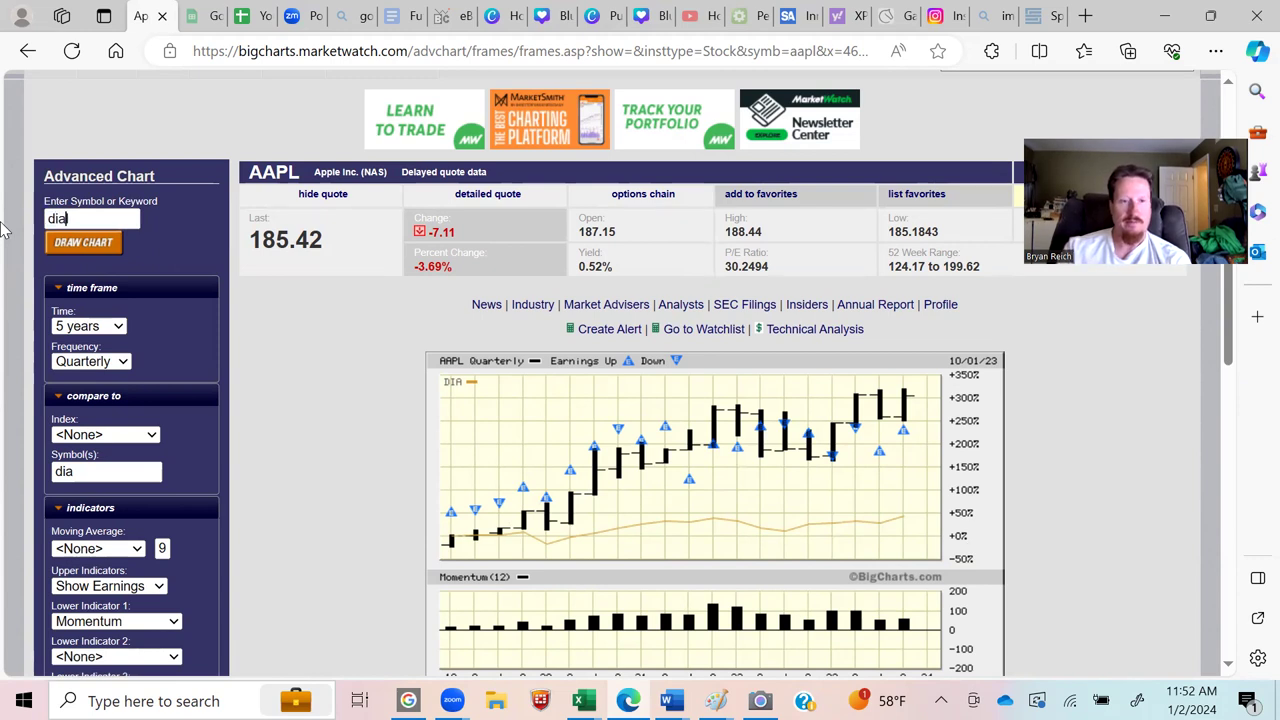
click(80, 250)
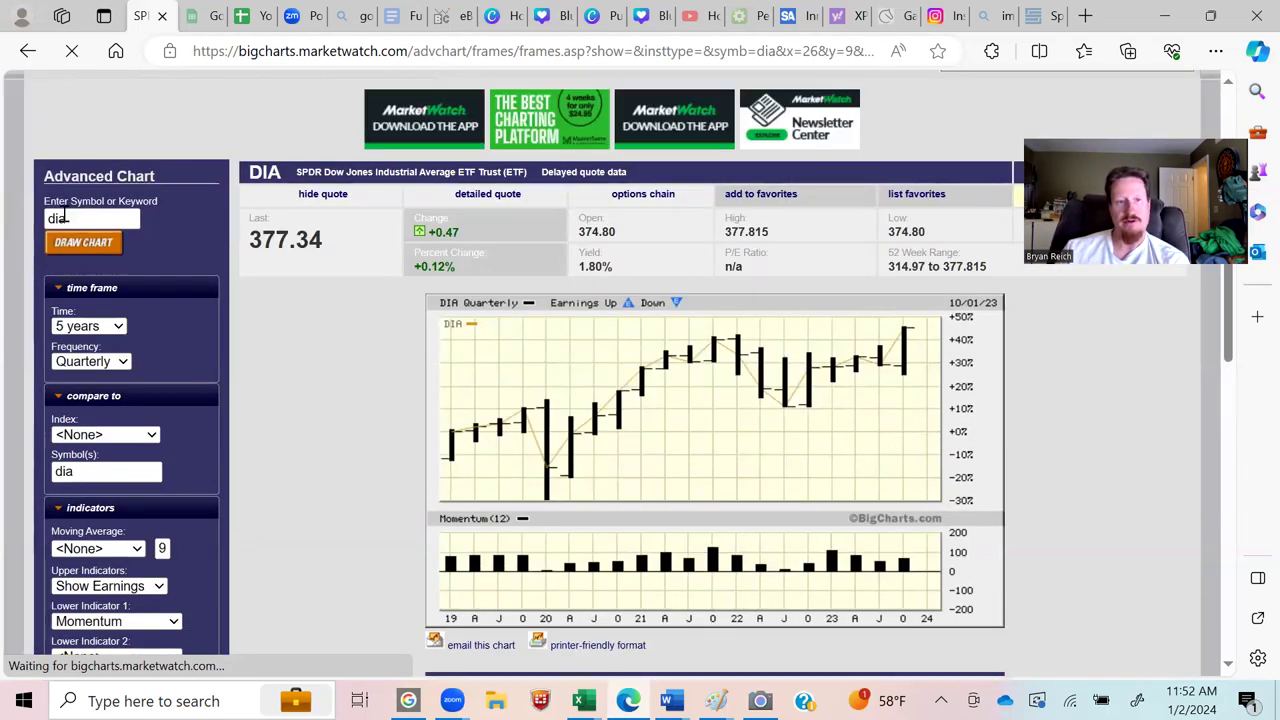
drag(75, 218, 5, 228)
key(BackSpace)
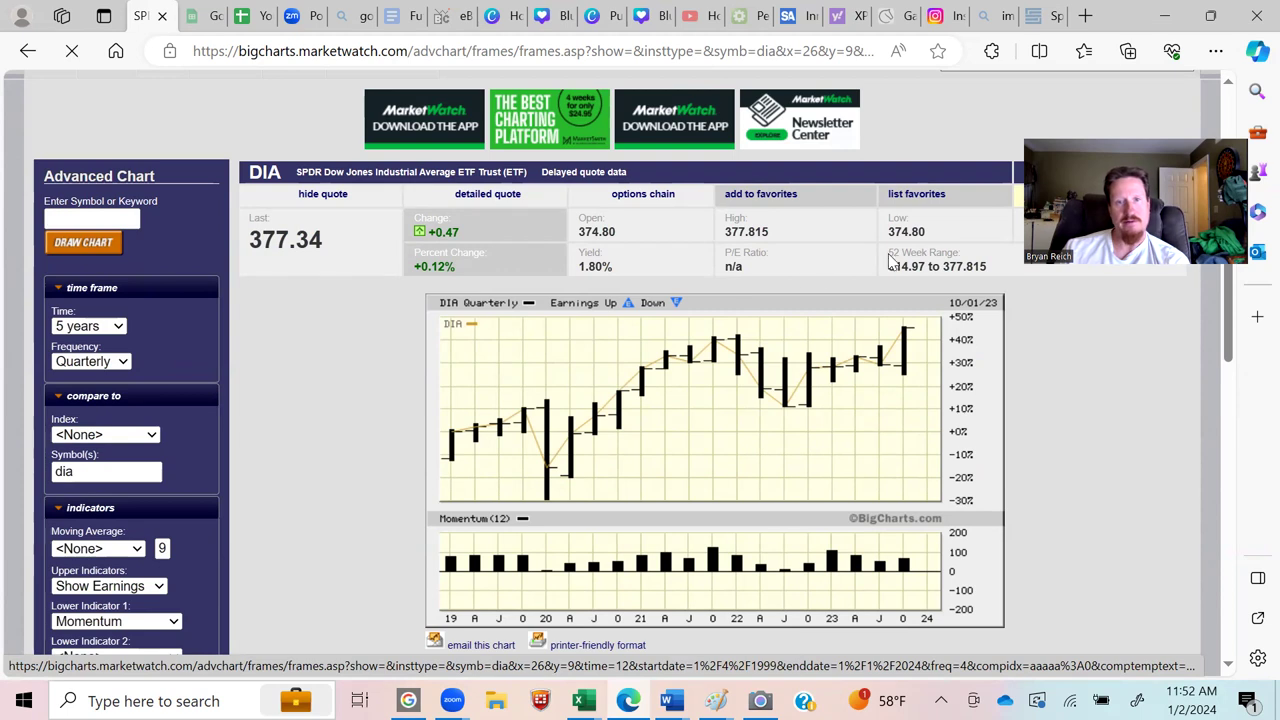
Step: Switch to the Yahoo Finance page and look up the AAPL quote for Apple Inc
click(840, 14)
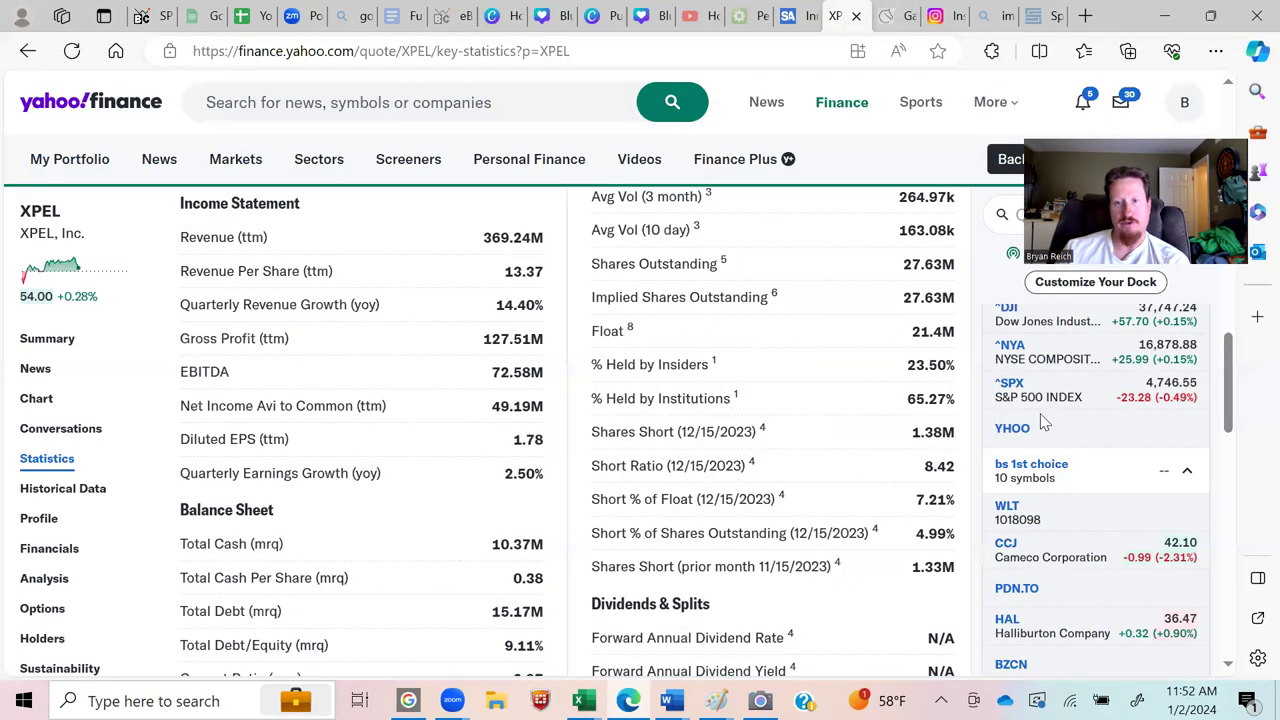
scroll(1043, 424, up, 8)
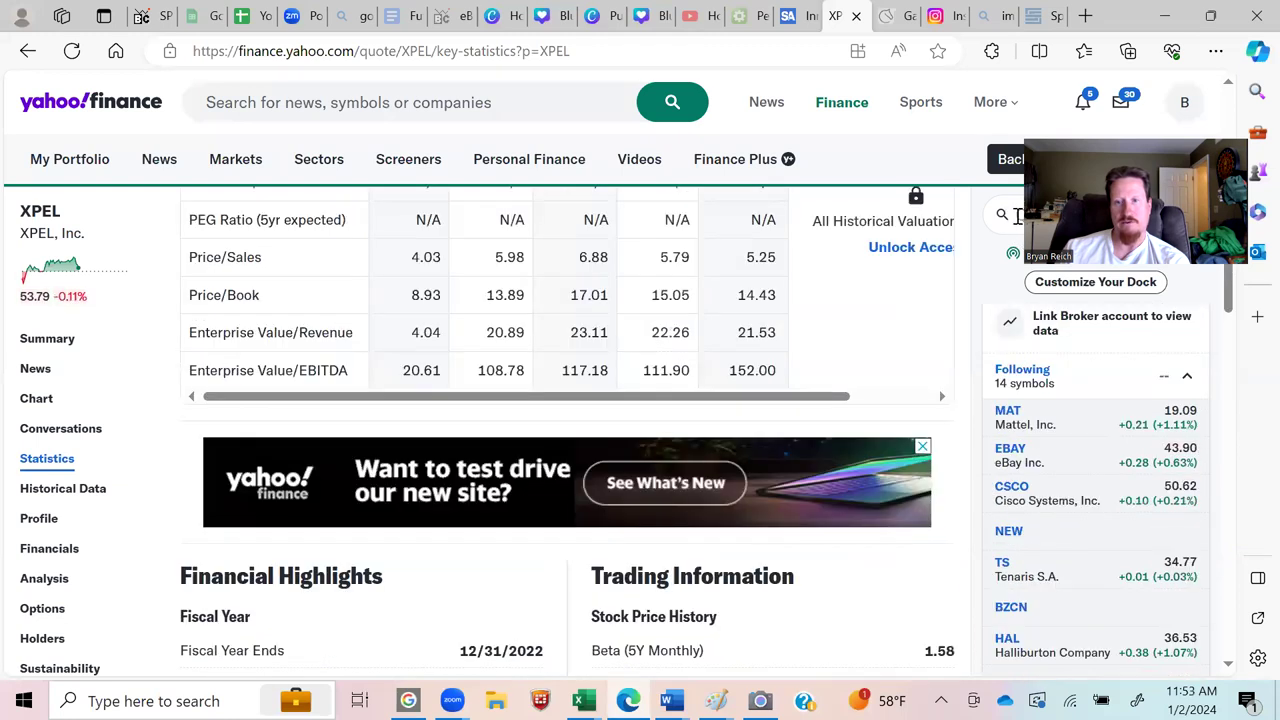
click(1018, 215)
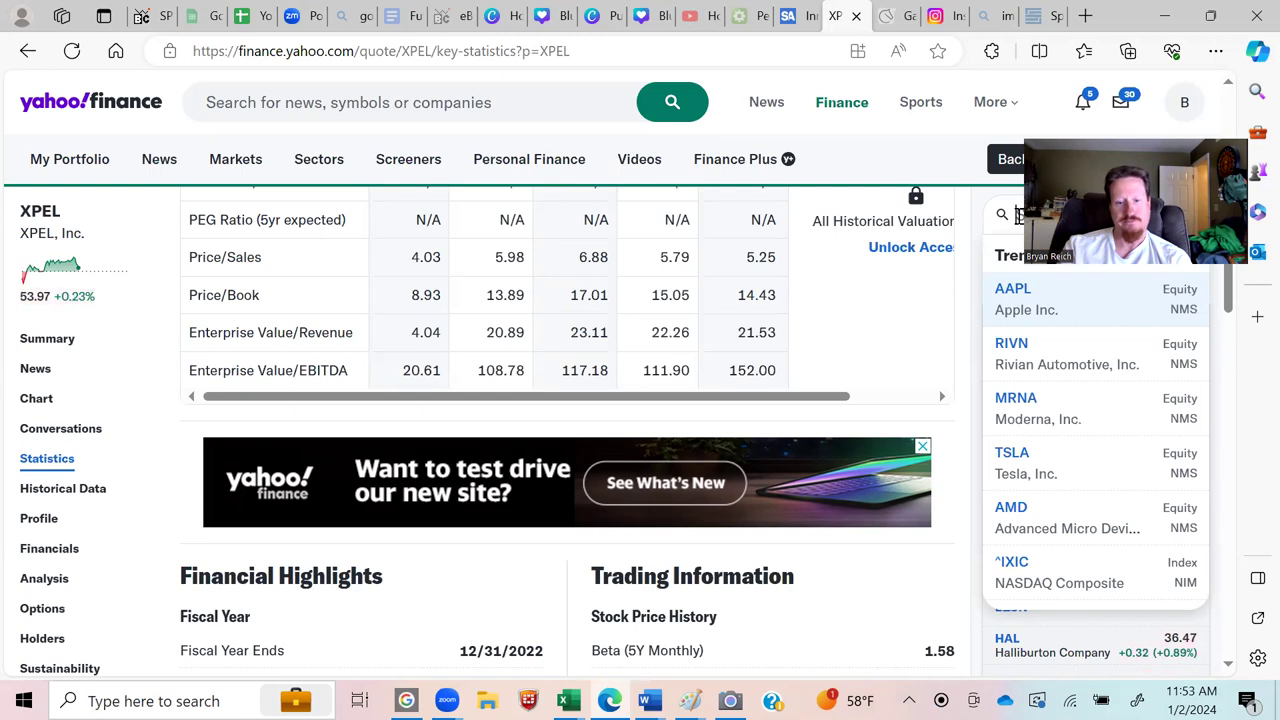
key(Return)
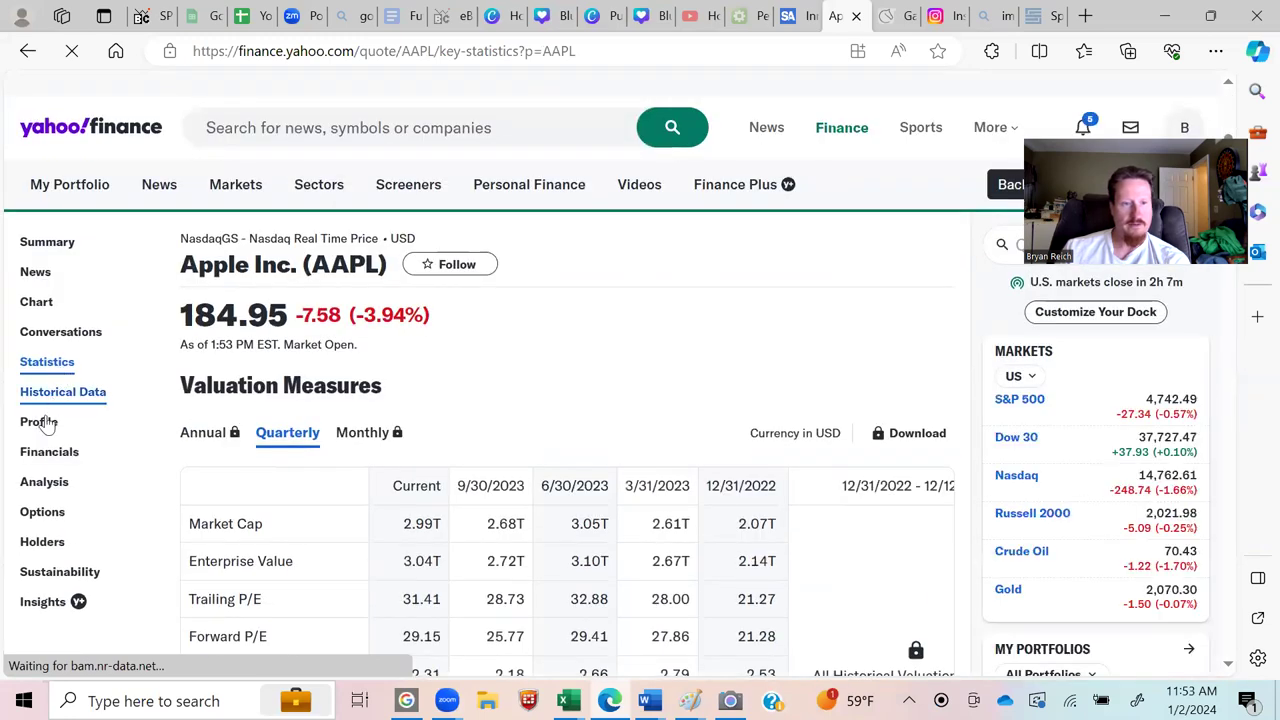
Step: Open Apple's annual cash flow statement in its financials and examine the Free Cash Flow row across all available years
click(47, 453)
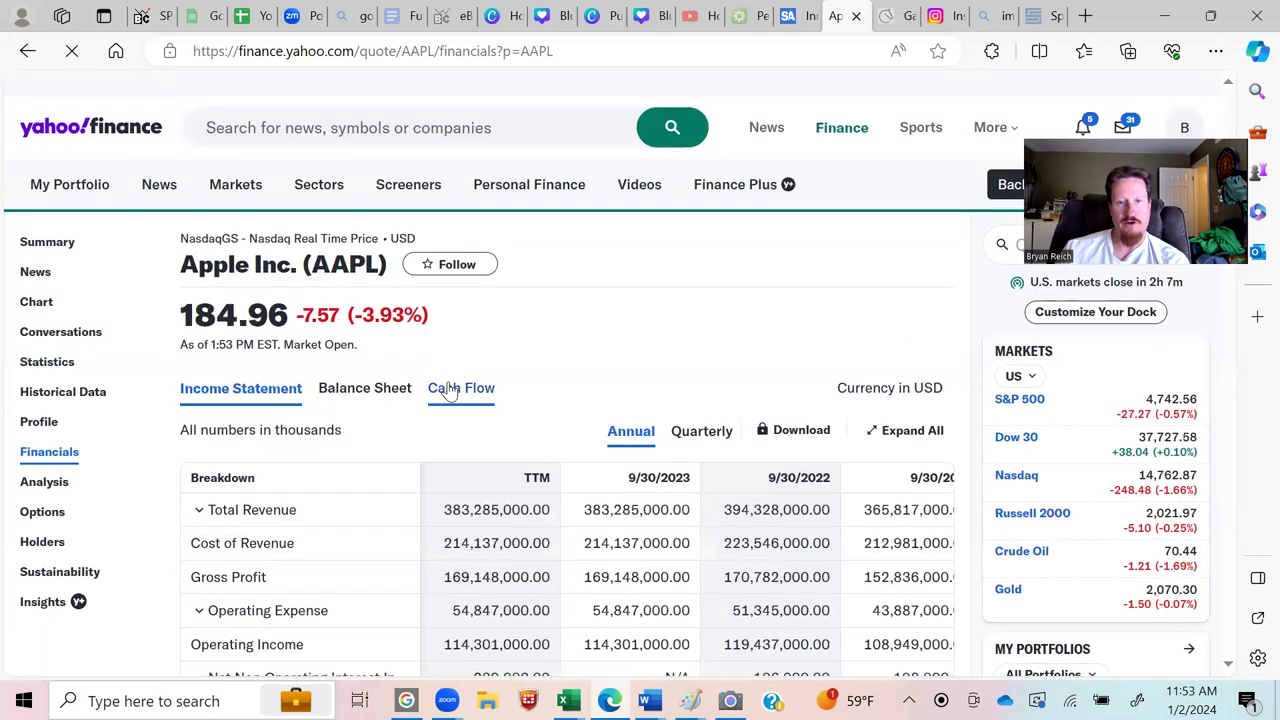
click(449, 389)
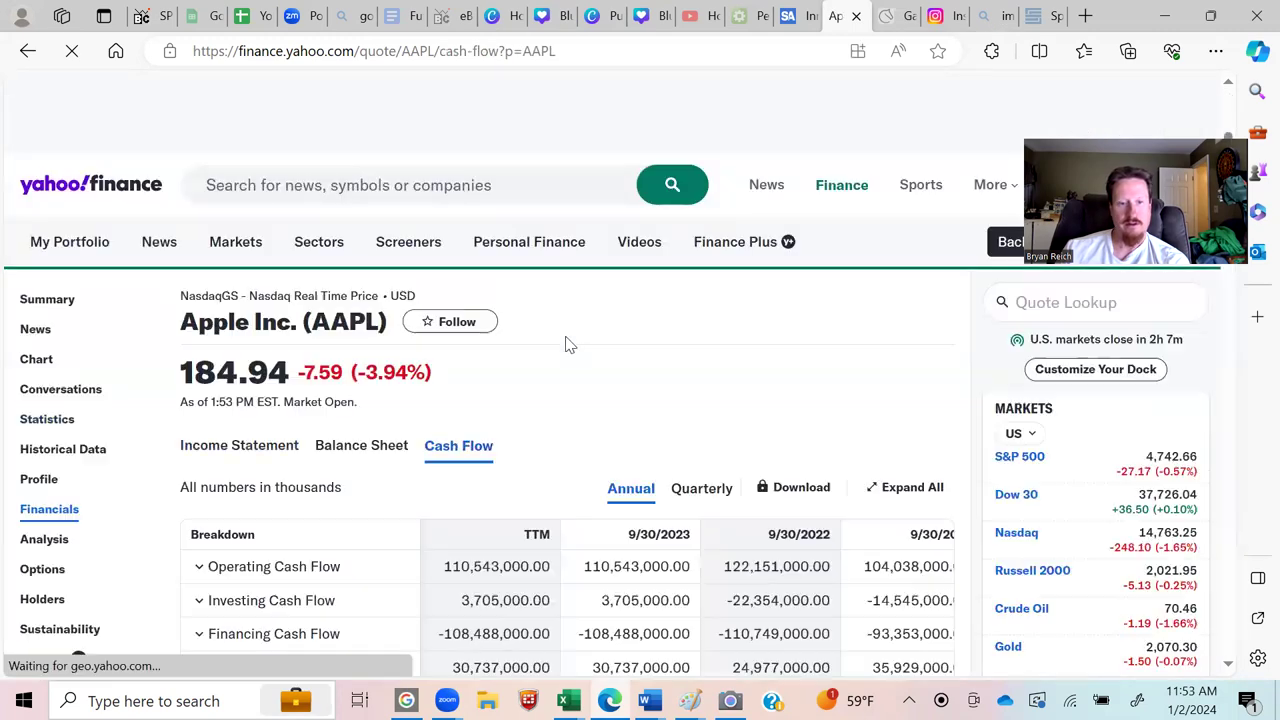
scroll(570, 420, down, 3)
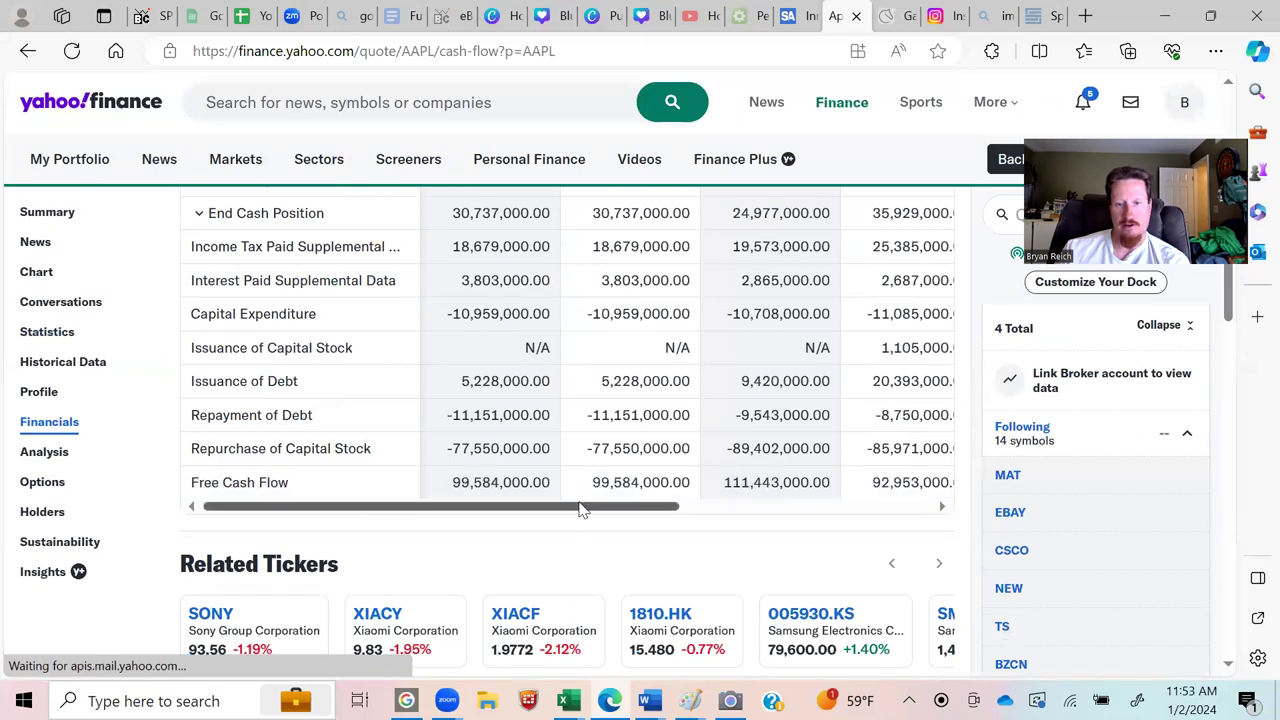
drag(638, 510, 797, 523)
scroll(645, 389, up, 3)
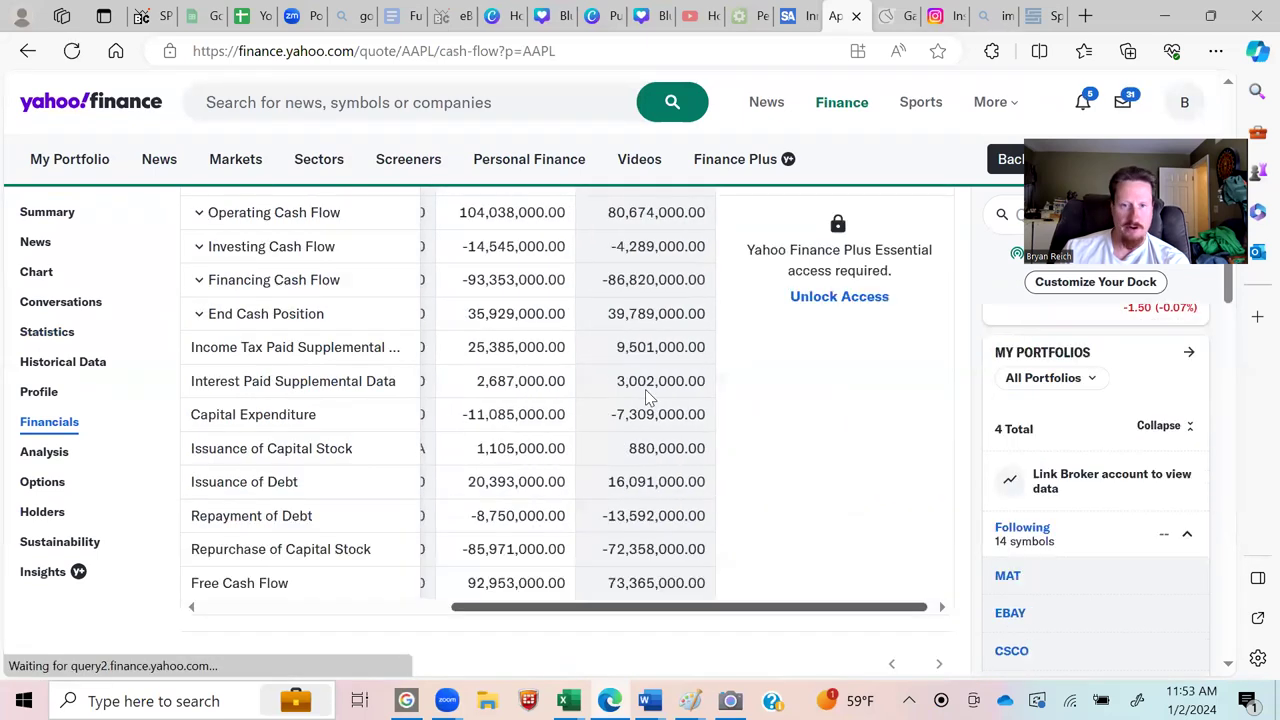
scroll(655, 385, down, 5)
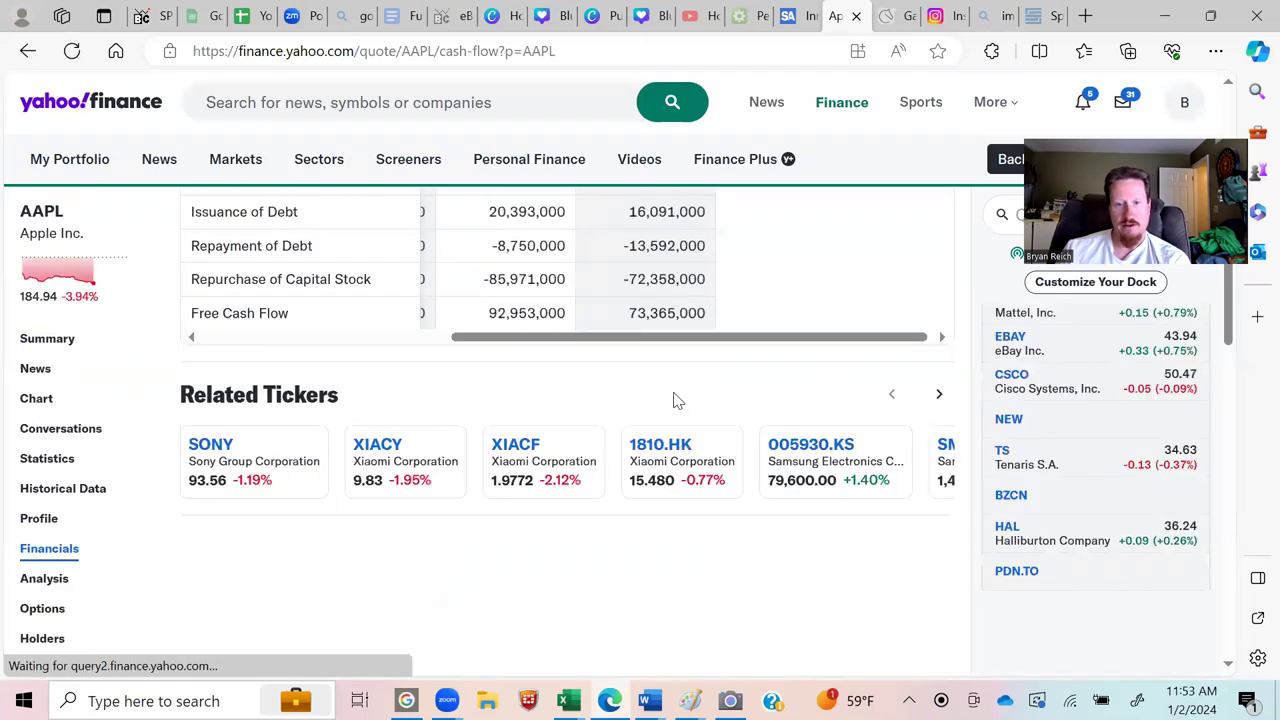
drag(660, 327, 546, 343)
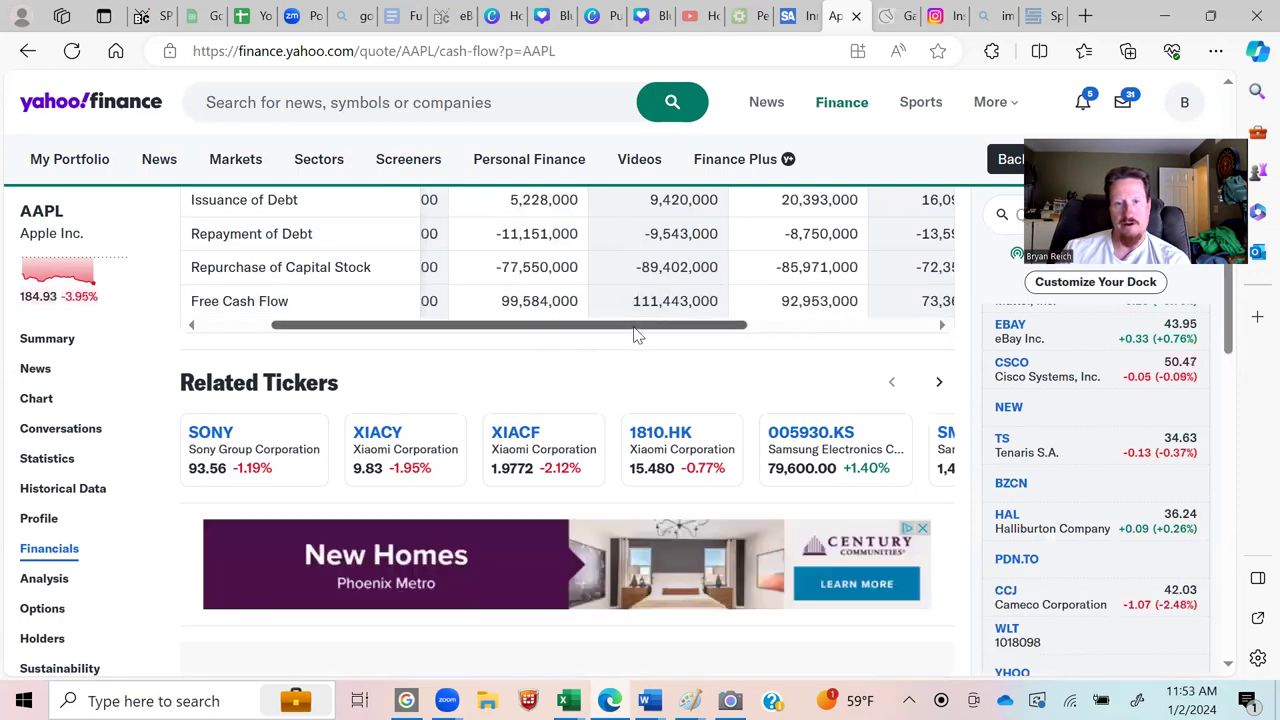
drag(634, 334, 527, 338)
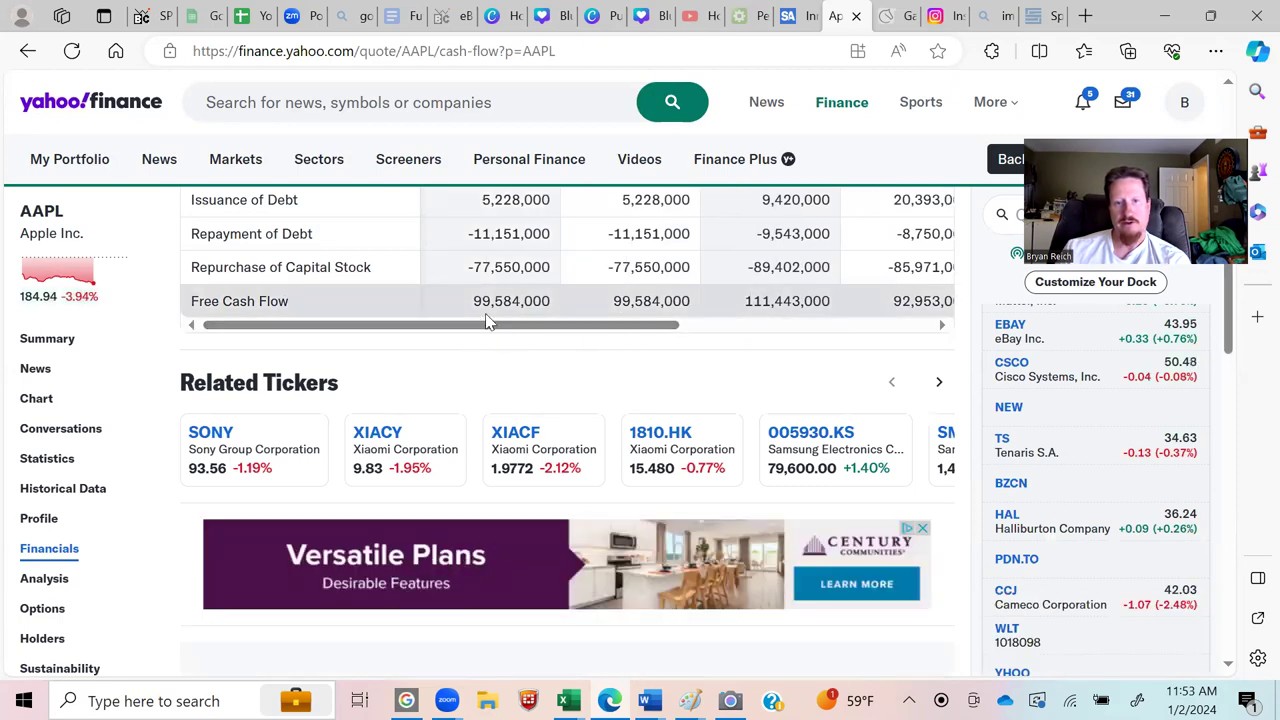
Step: Finish reviewing Apple's cash flow table and look up the quote for TSM, Taiwan Semiconductor
scroll(537, 300, up, 4)
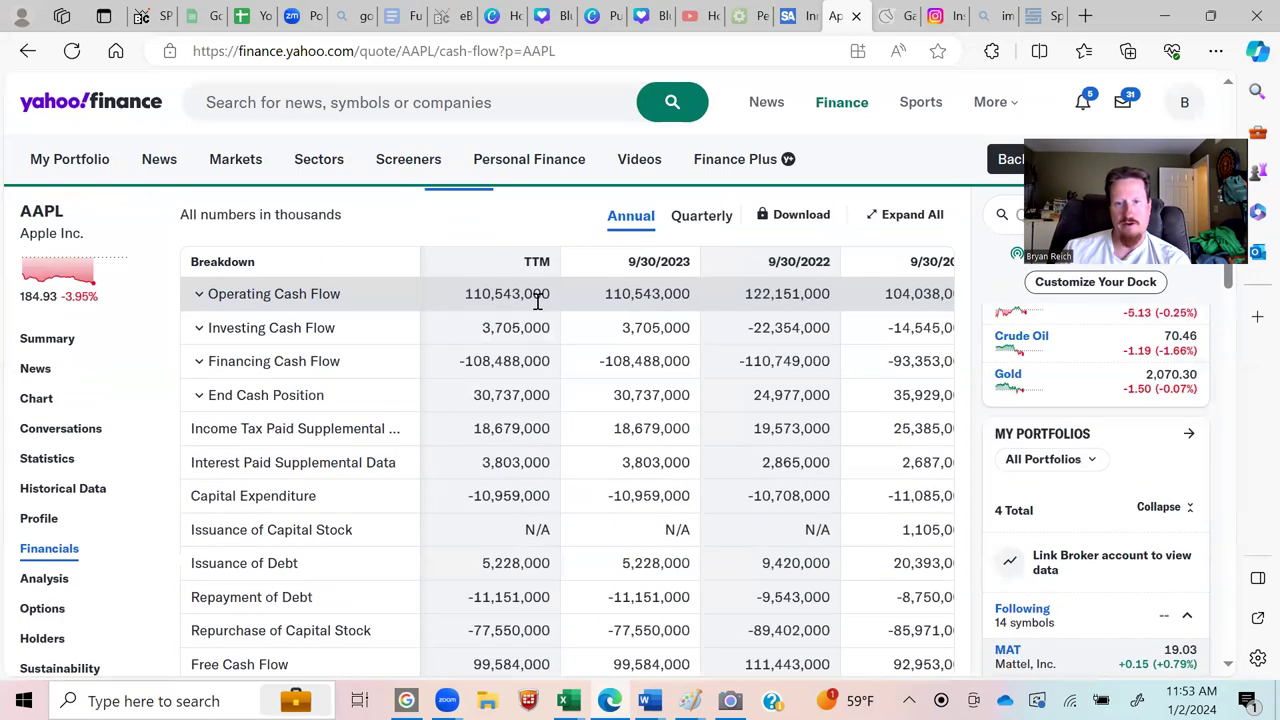
scroll(537, 300, down, 1)
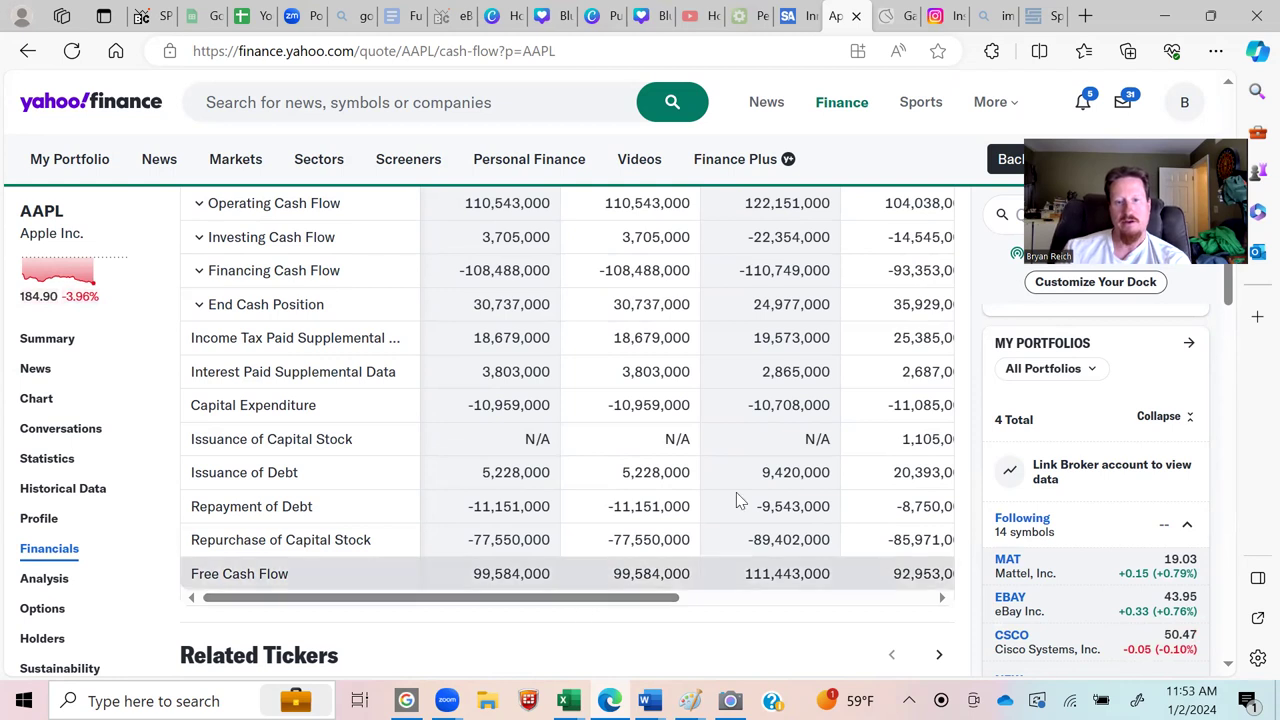
scroll(1022, 302, up, 3)
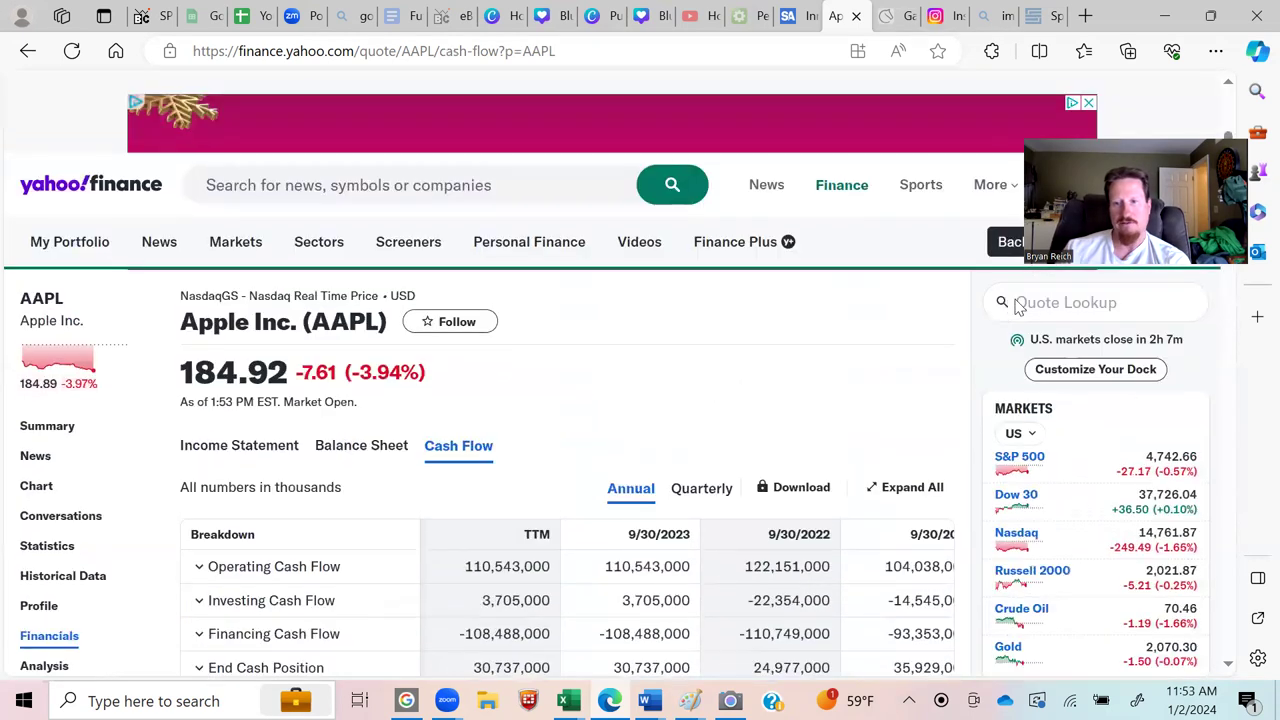
click(1022, 303)
text(tsm)
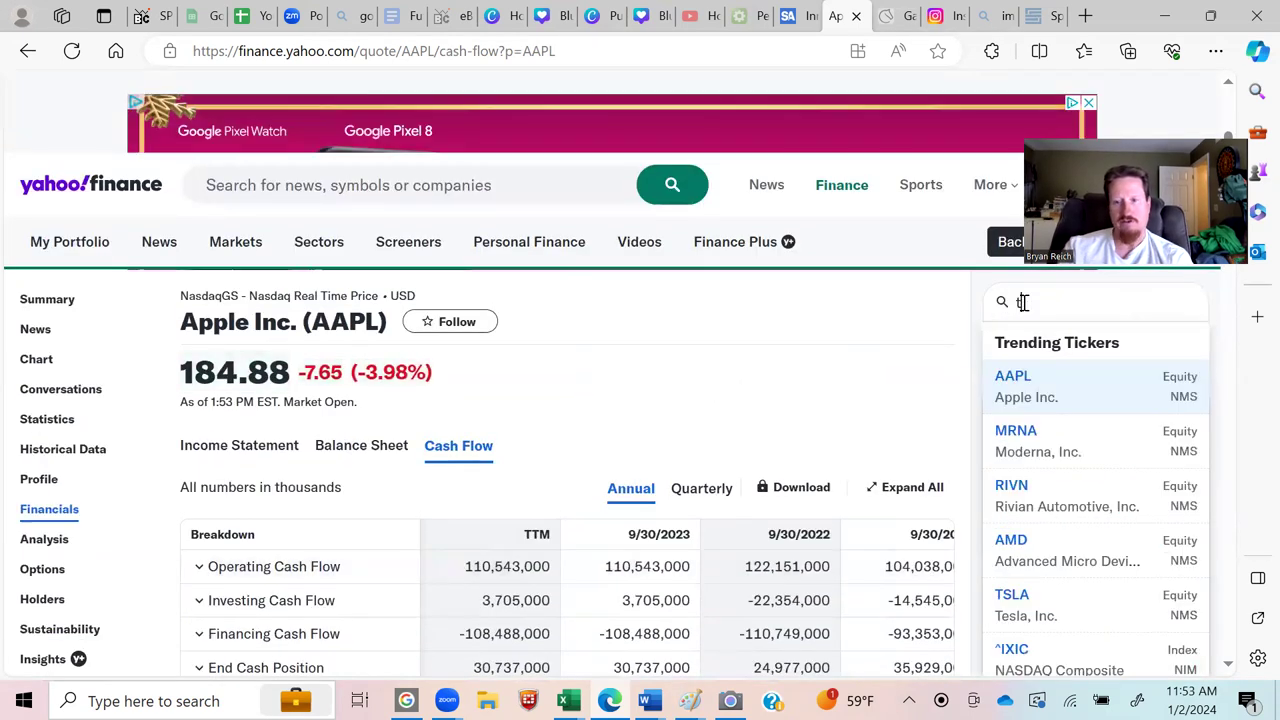
click(1033, 377)
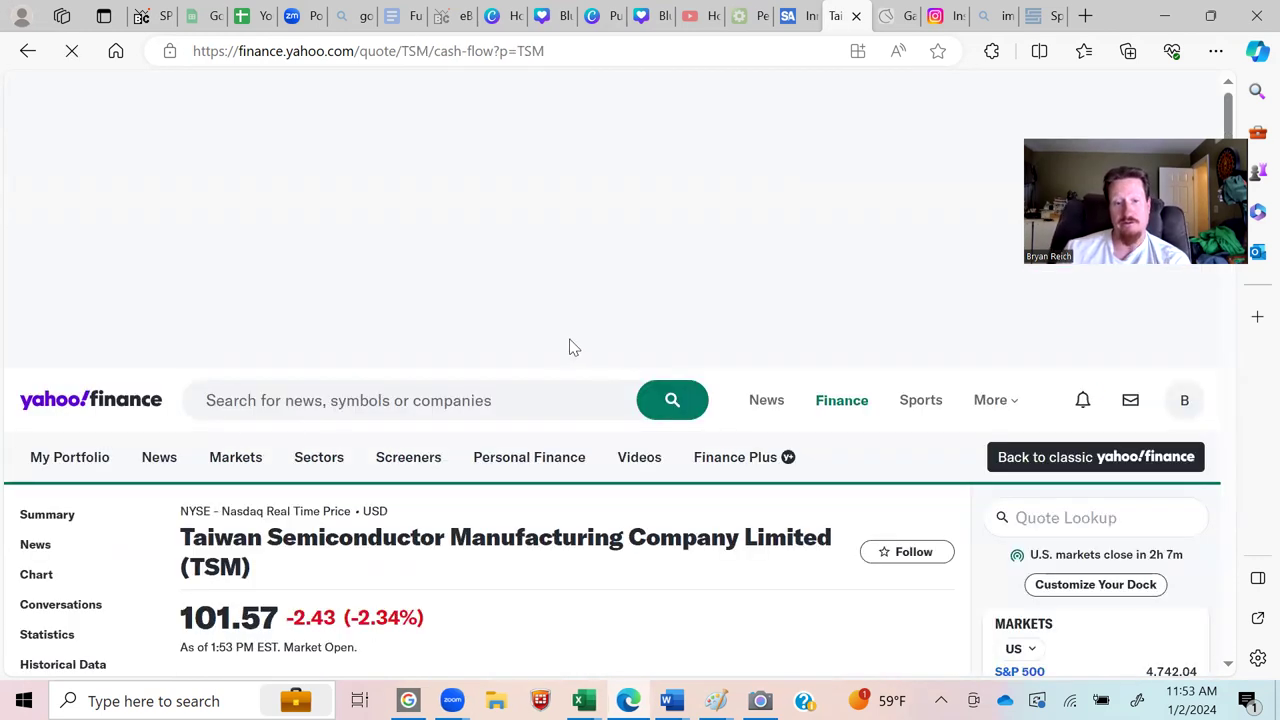
Step: Examine the Free Cash Flow row in Taiwan Semiconductor's annual cash flow statement across all available years
scroll(560, 345, down, 3)
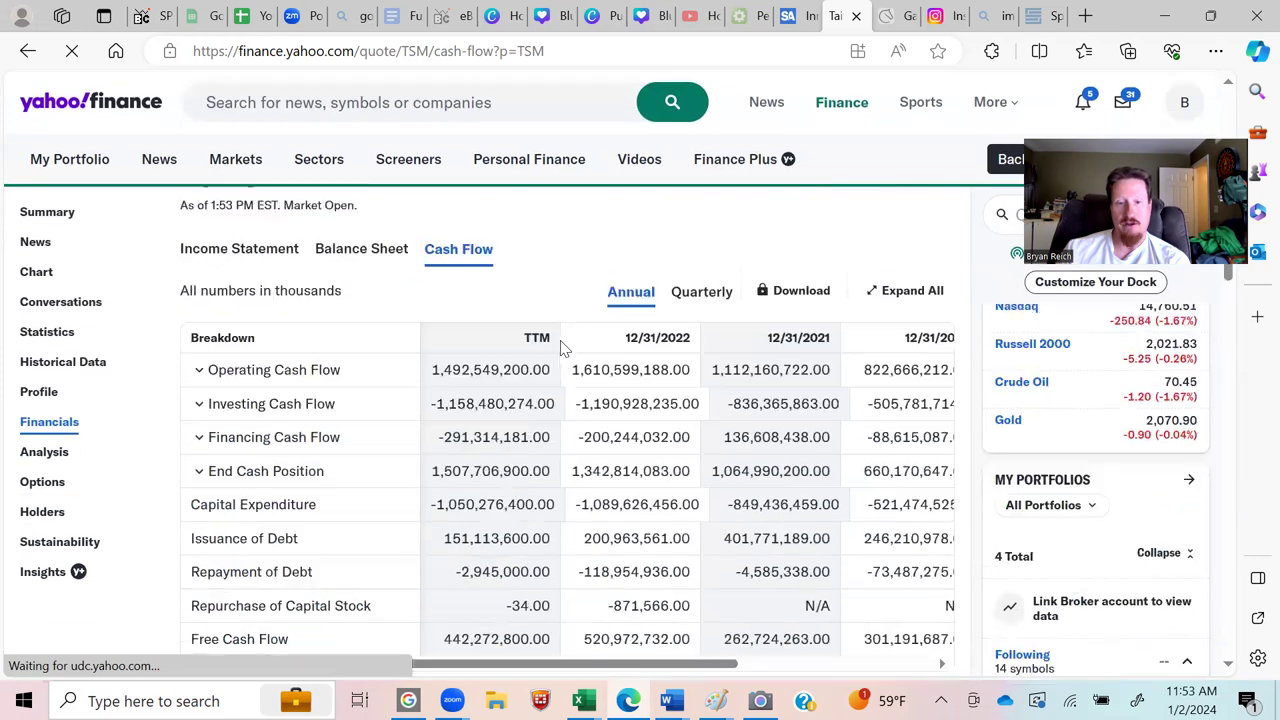
scroll(580, 420, down, 2)
drag(605, 472, 790, 488)
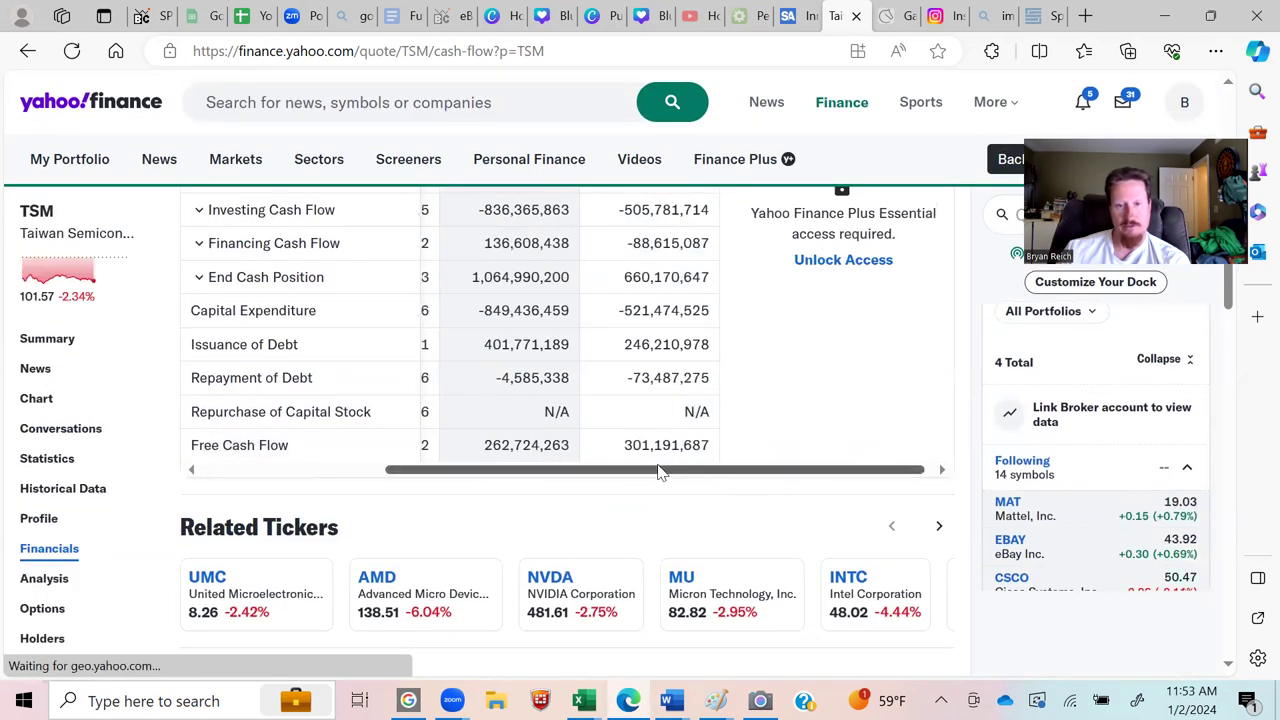
drag(658, 474, 450, 475)
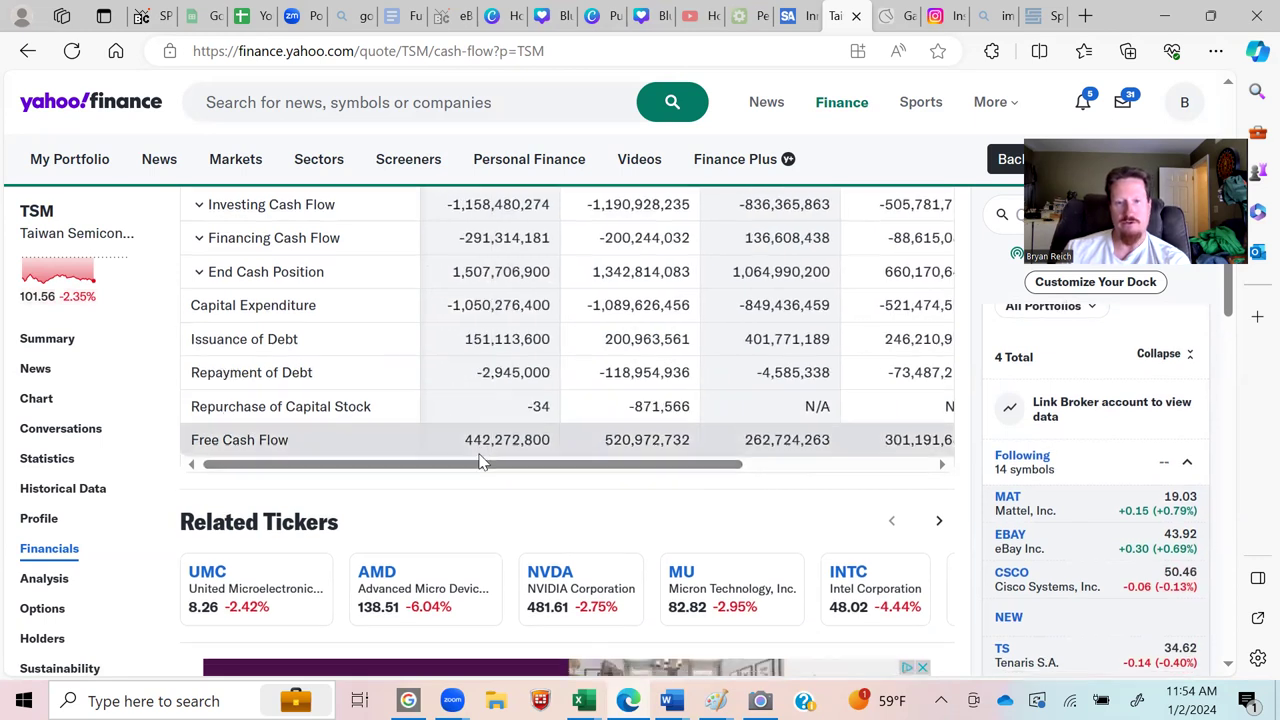
scroll(440, 460, up, 2)
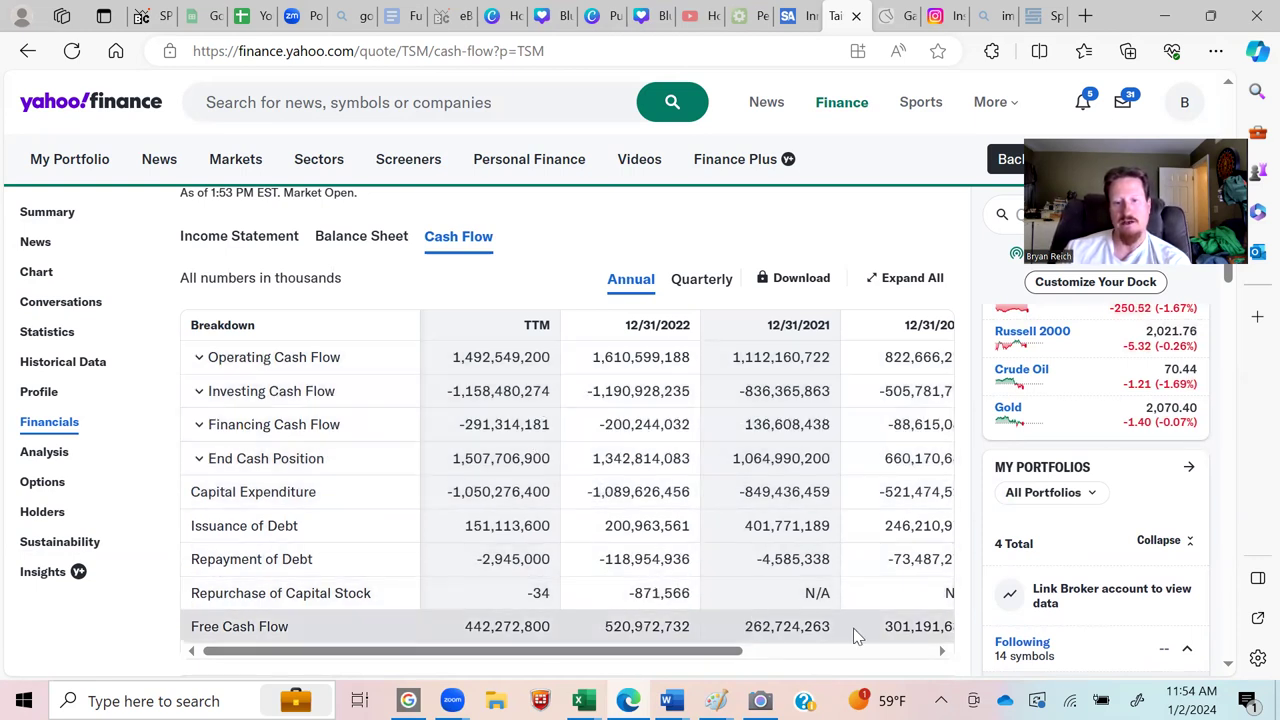
Step: Look up the symbol FNV and open Franco-Nevada Corporation's cash flow page
click(1018, 212)
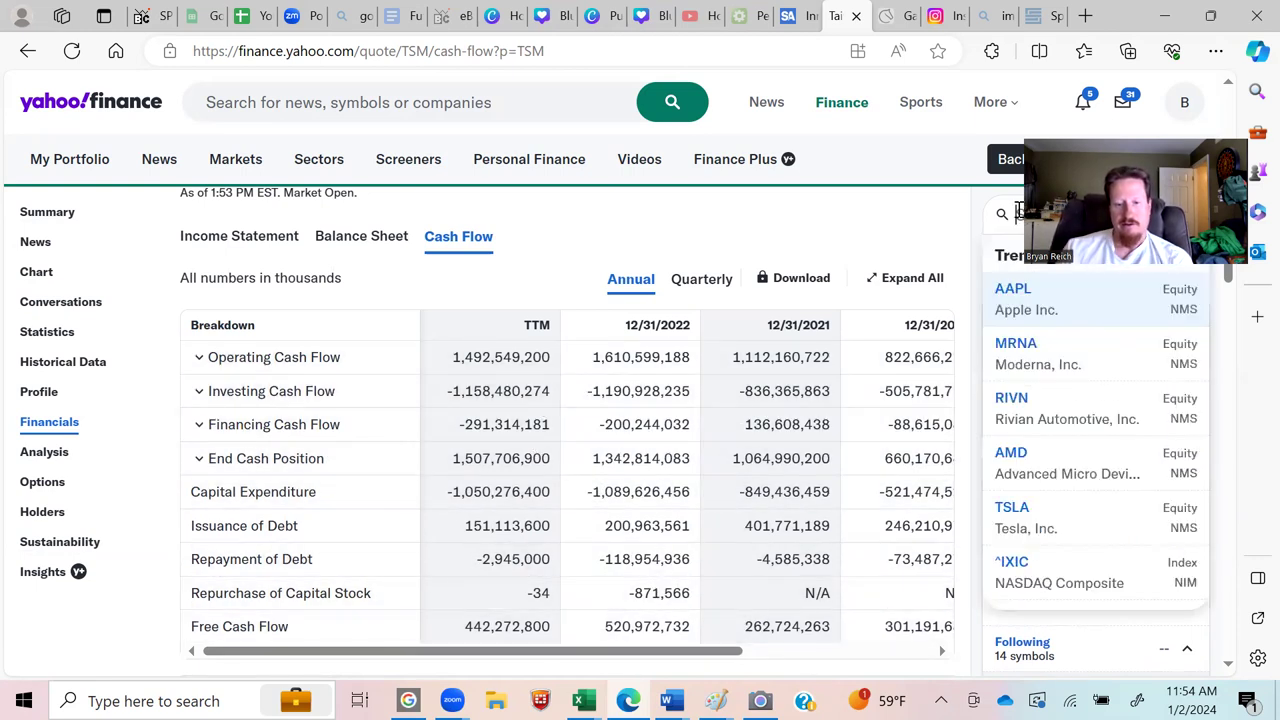
text(FNV)
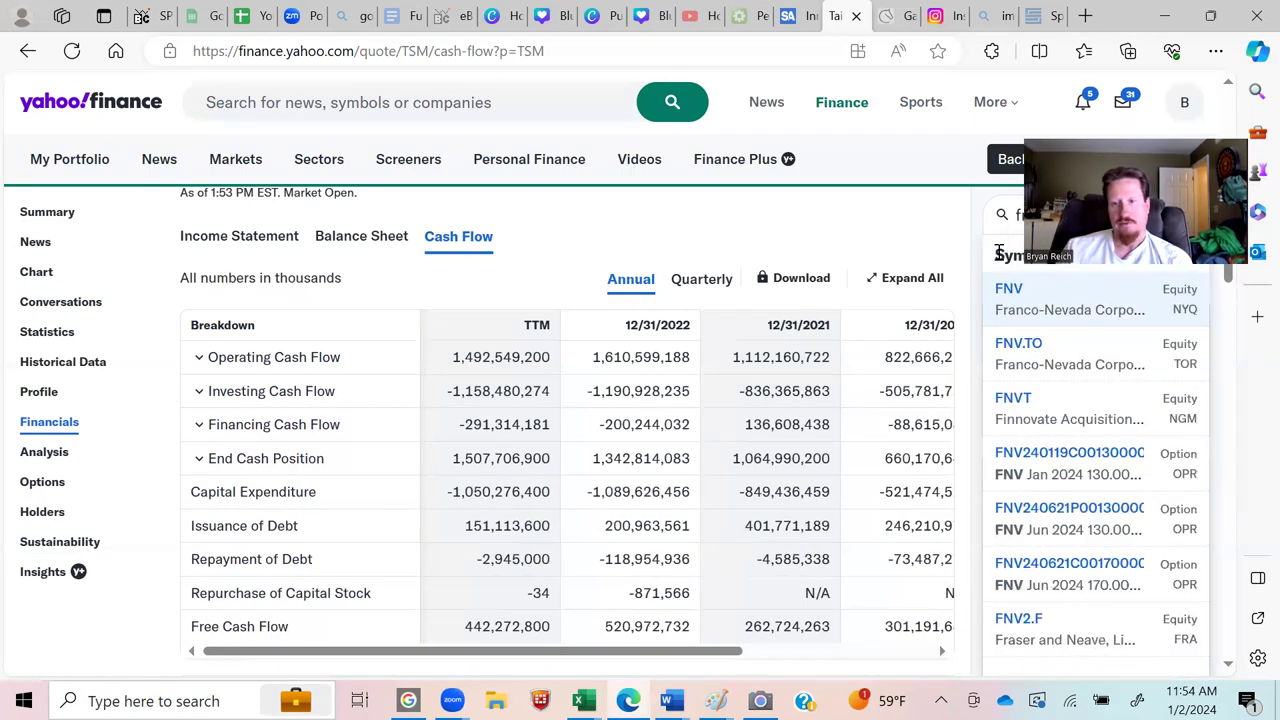
click(1014, 300)
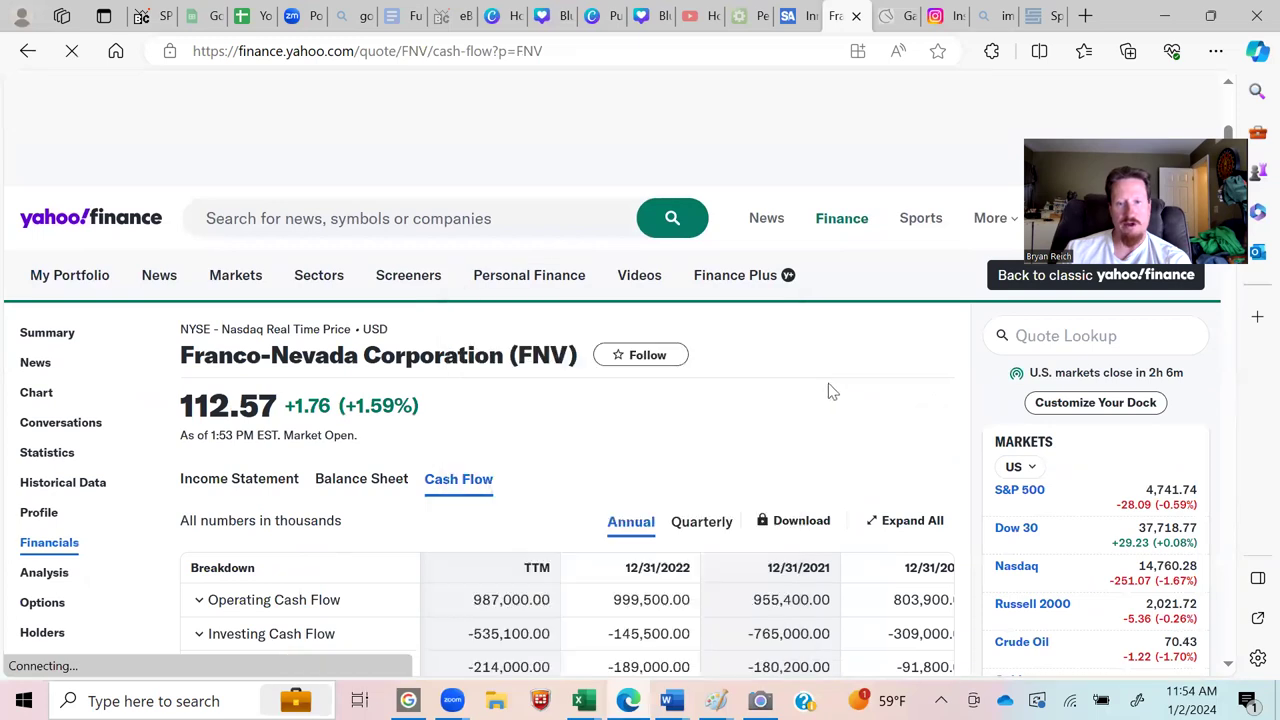
Step: Examine Franco-Nevada's Free Cash Flow row across the available years, from the oldest column to TTM
scroll(830, 390, down, 1)
scroll(831, 394, down, 3)
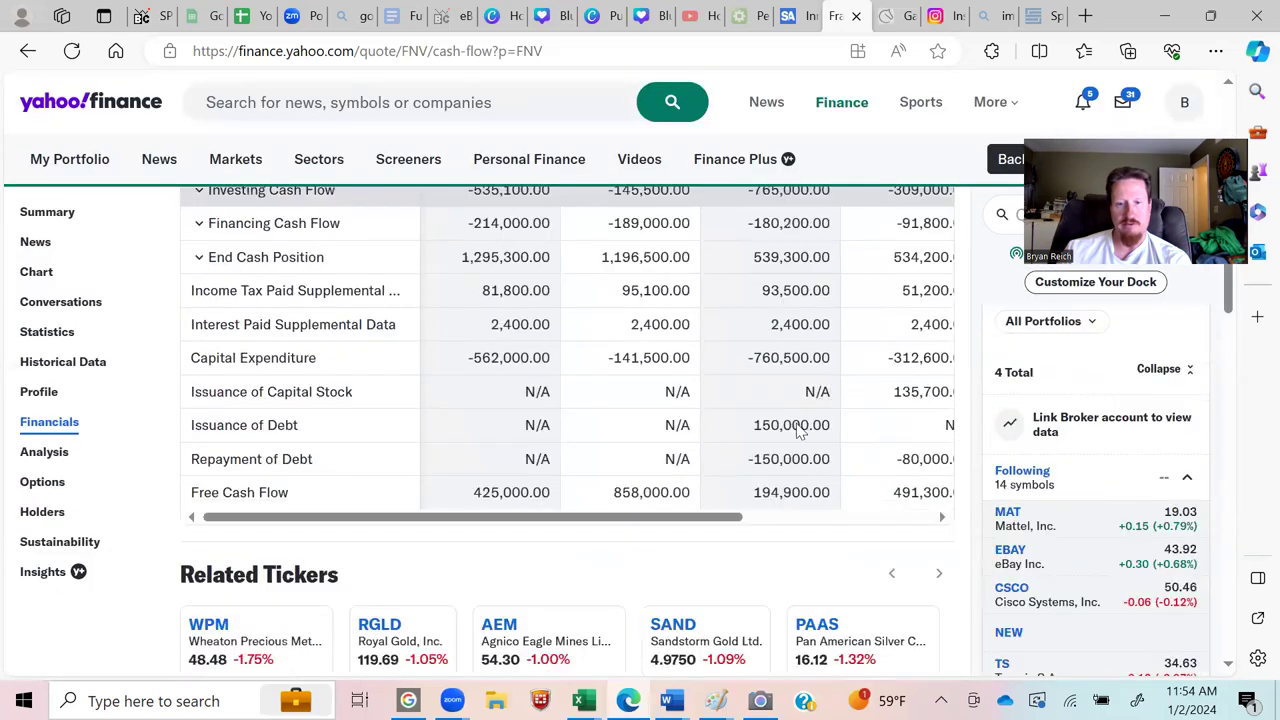
drag(708, 509, 785, 525)
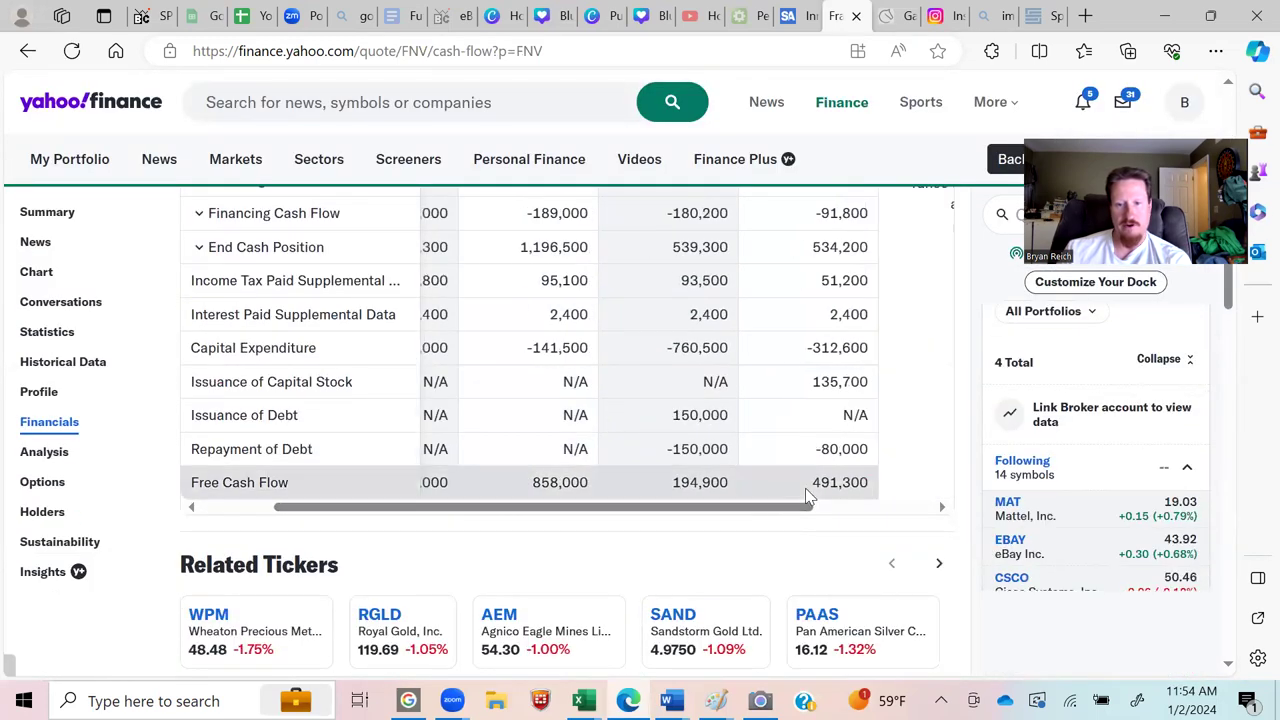
drag(766, 509, 712, 512)
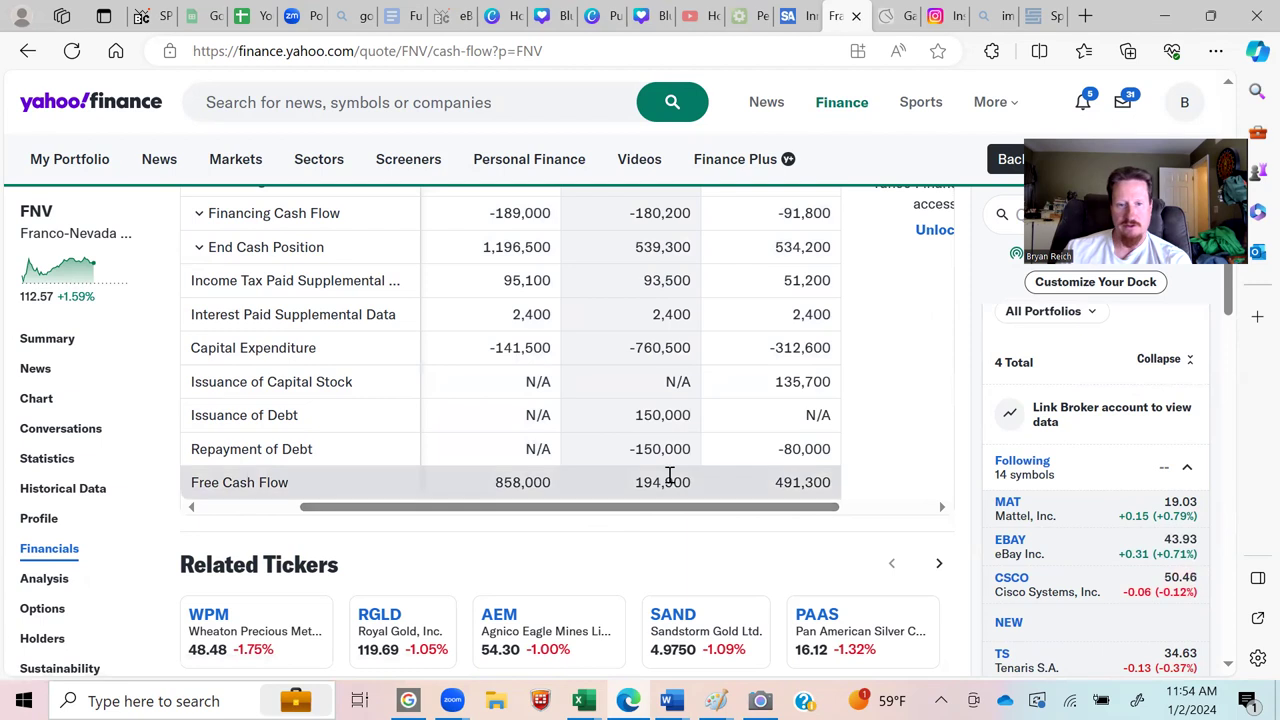
drag(674, 515, 520, 511)
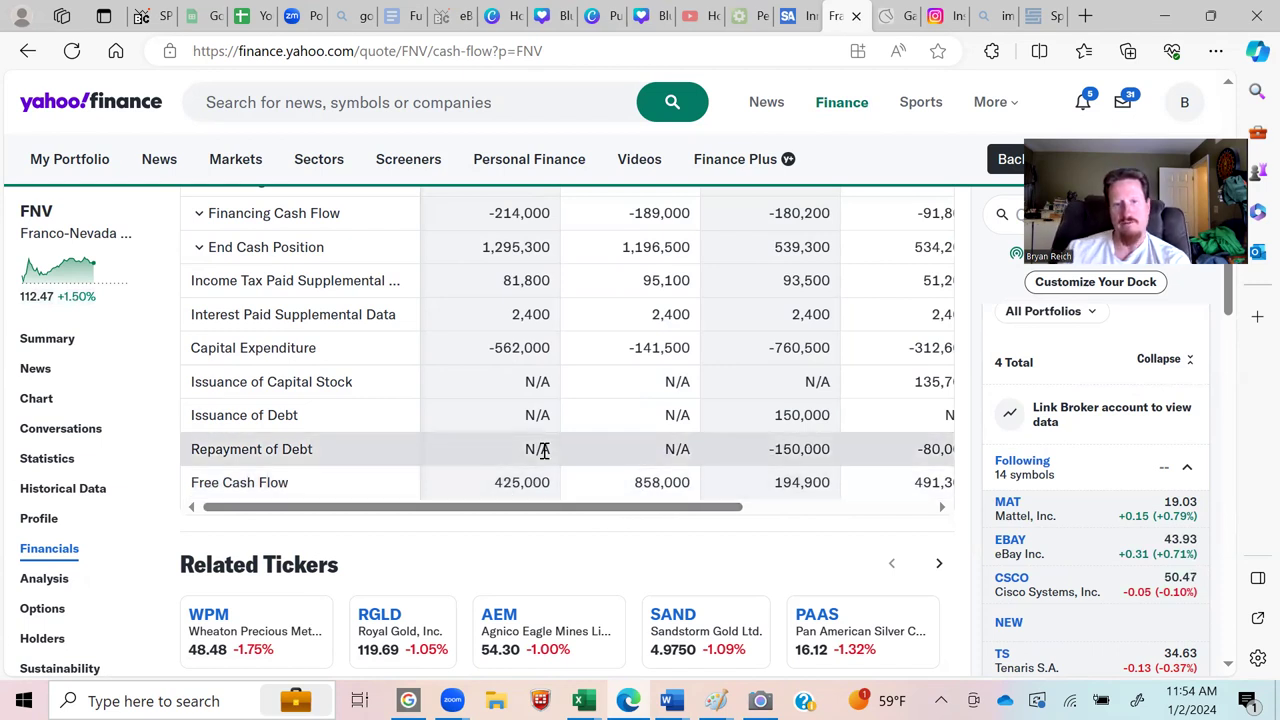
scroll(543, 450, up, 5)
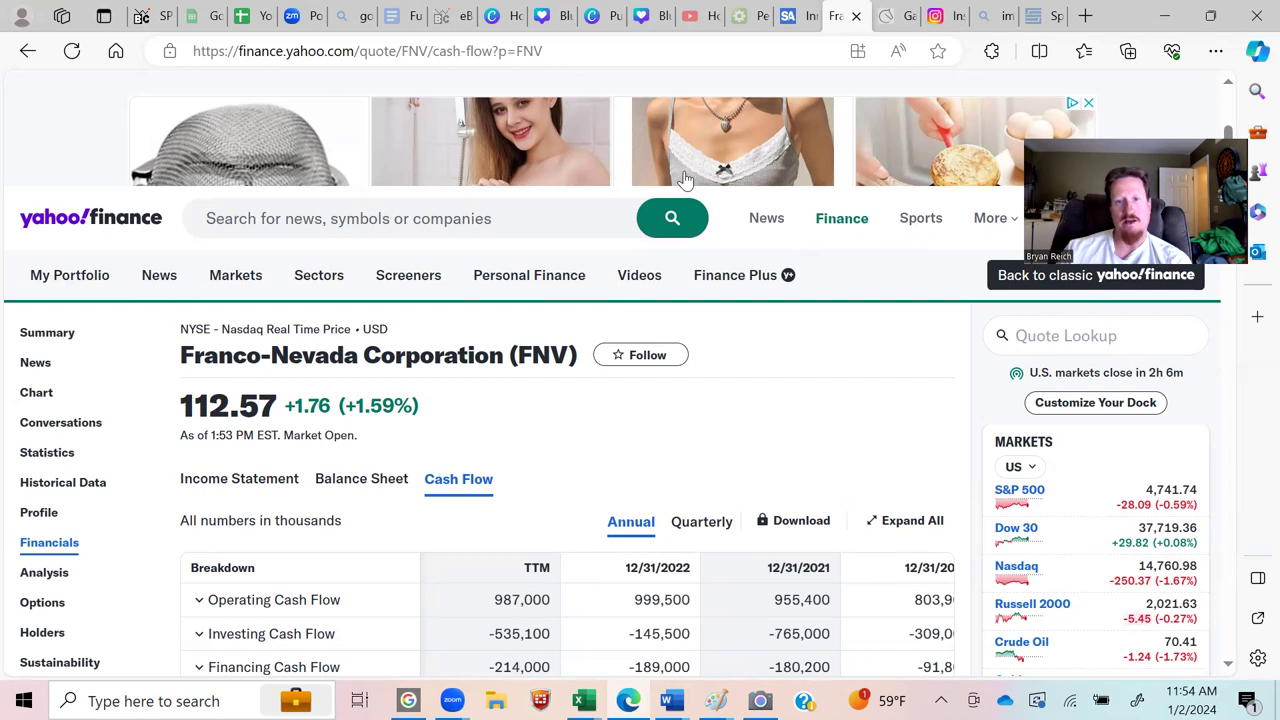
Step: Open macrotrends.net in a new browser tab
click(1086, 16)
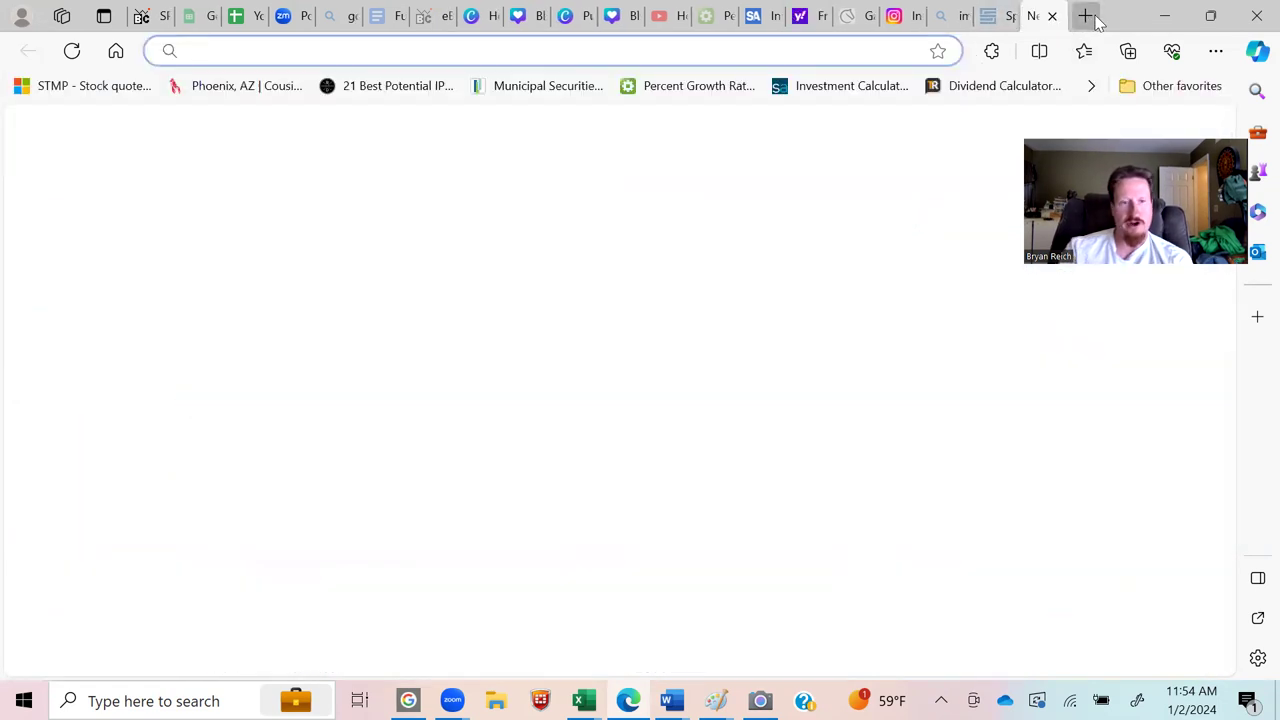
text(macrotrends.net)
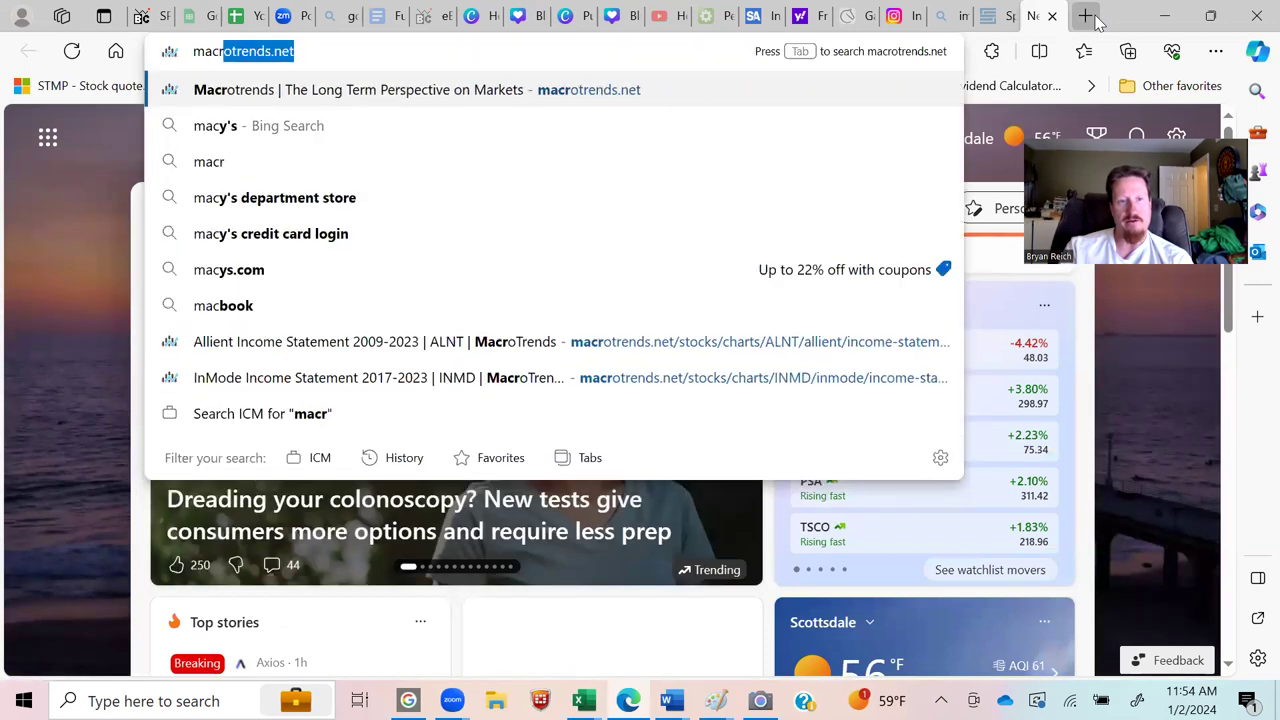
key(Return)
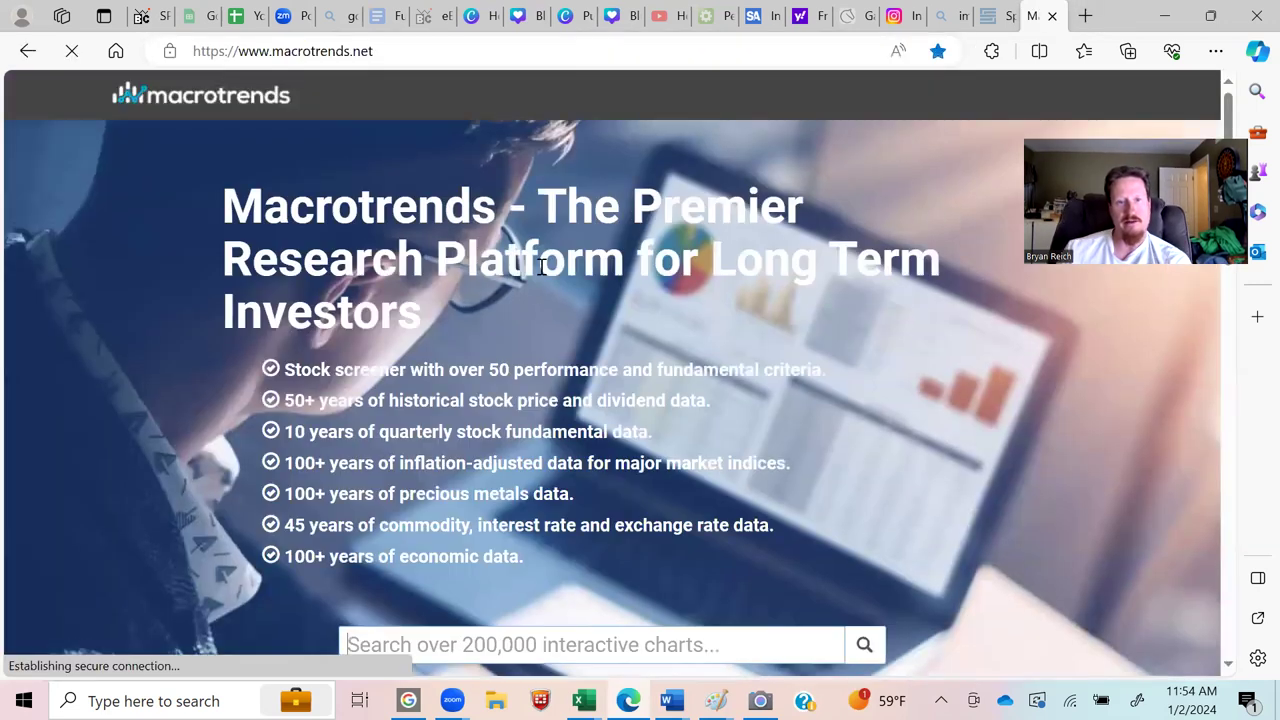
Step: Search the charts for aapl, choose the Apple revenue result, and go to Apple's financial statements
scroll(556, 400, down, 2)
click(540, 463)
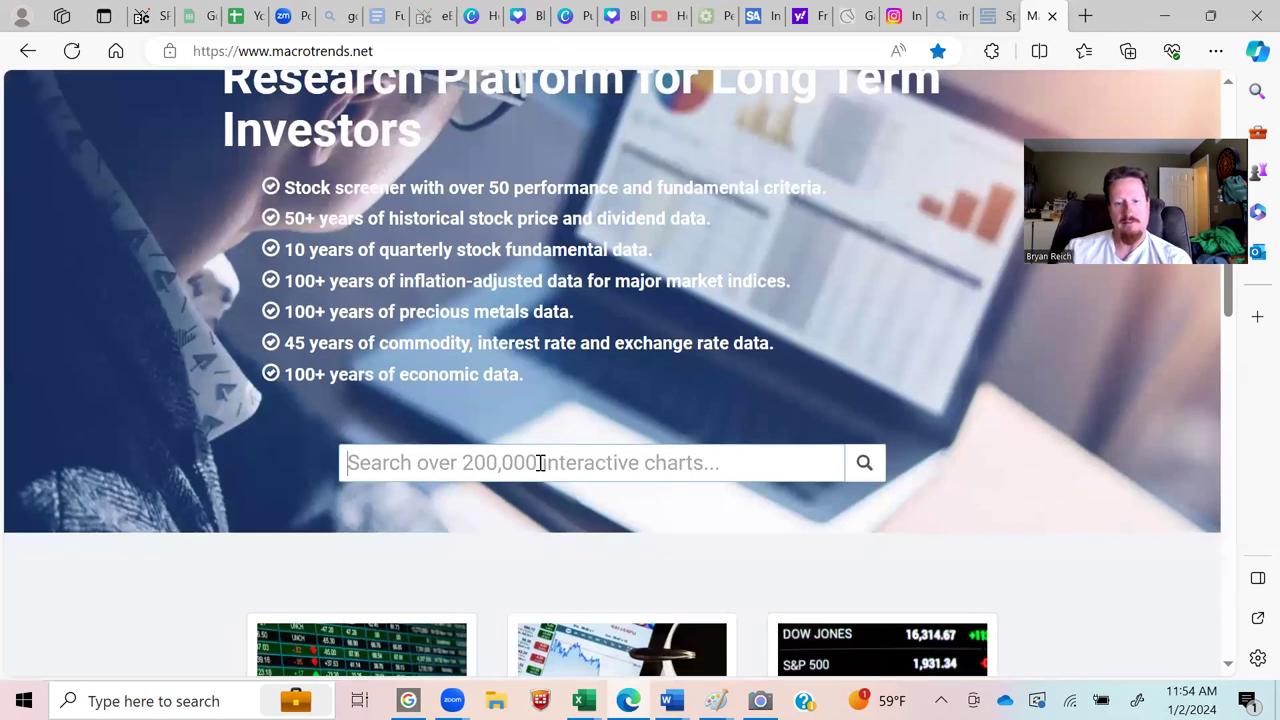
text(aapl)
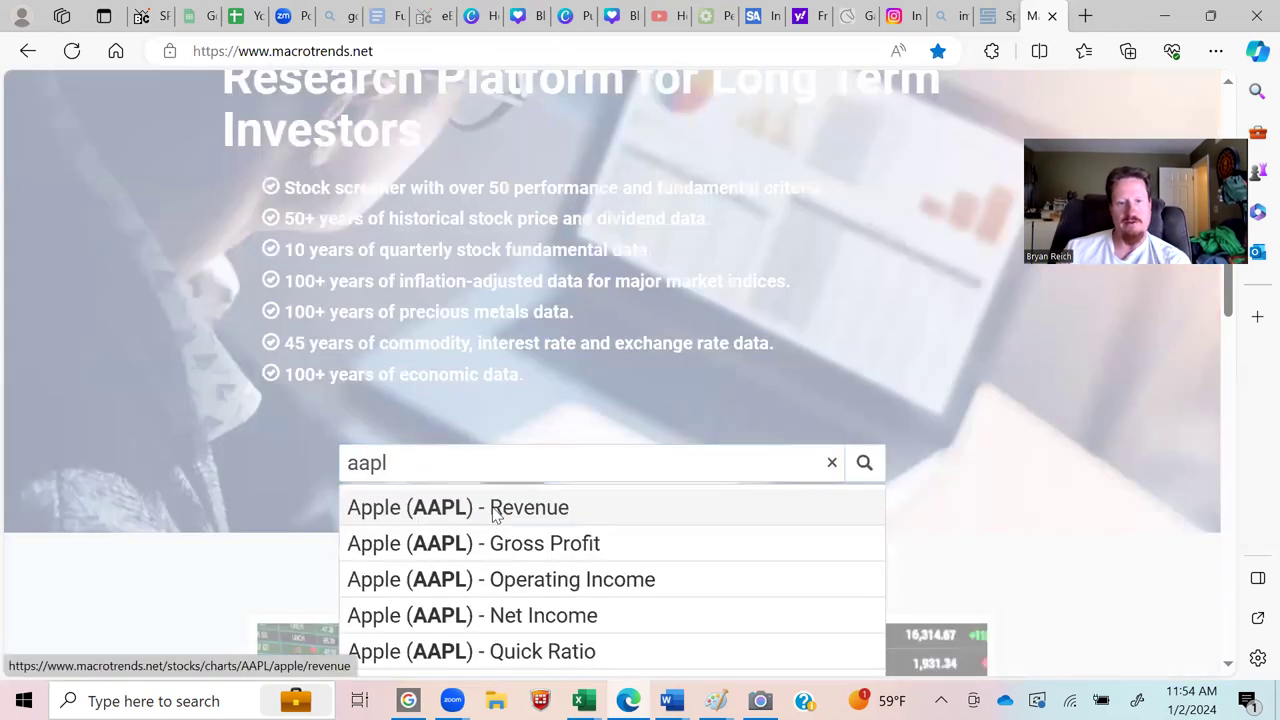
click(490, 510)
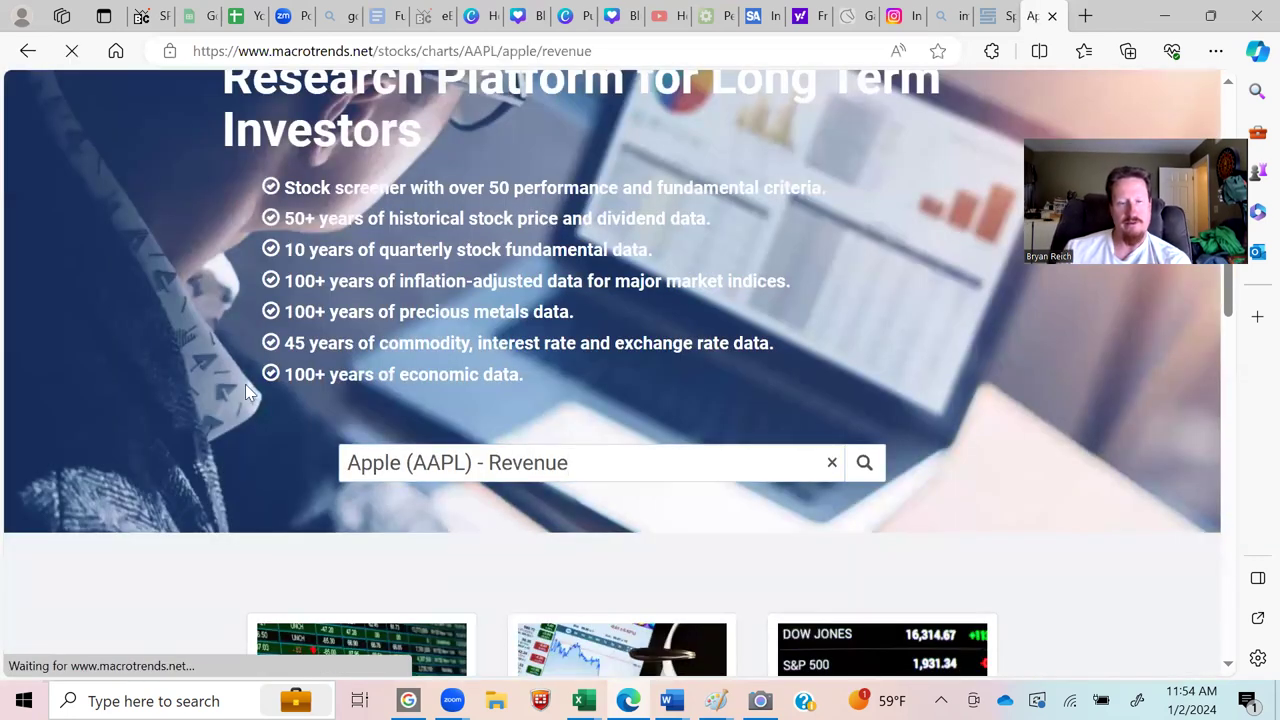
scroll(250, 393, down, 3)
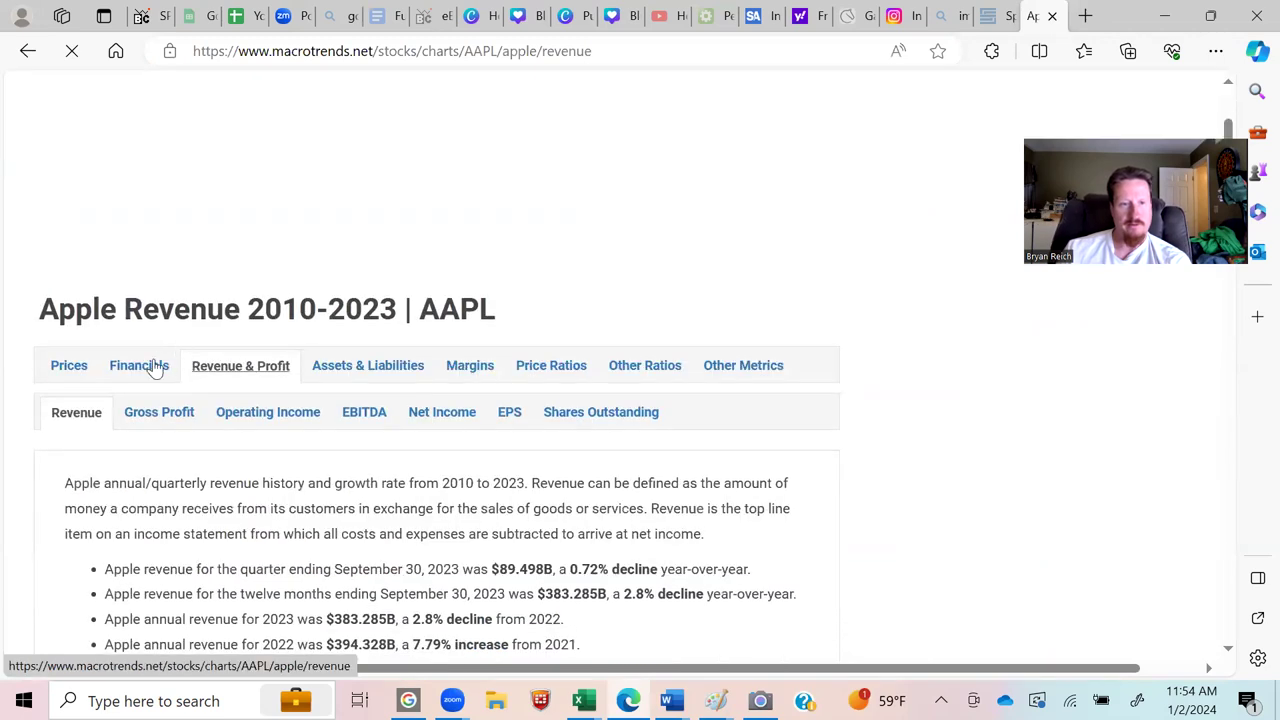
click(148, 368)
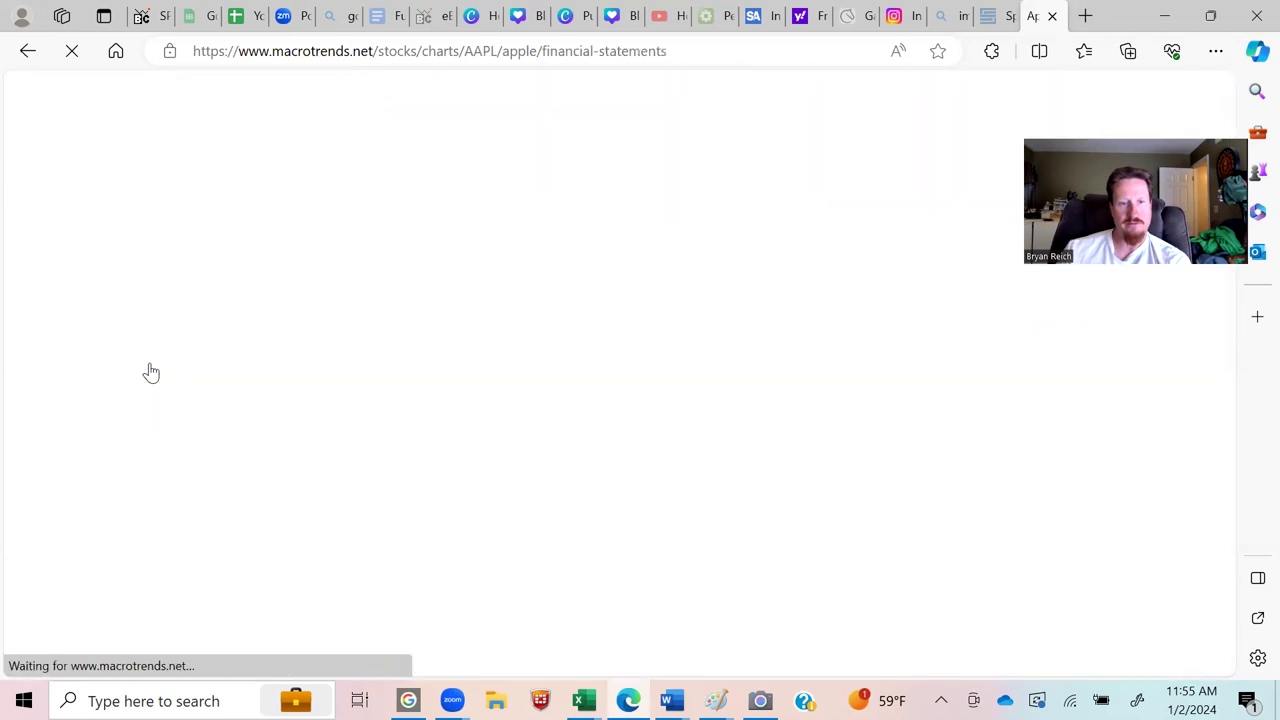
Step: Examine Apple's annual income statement down to the Basic EPS and Earnings Per Share rows, comparing recent and older years
scroll(416, 393, down, 2)
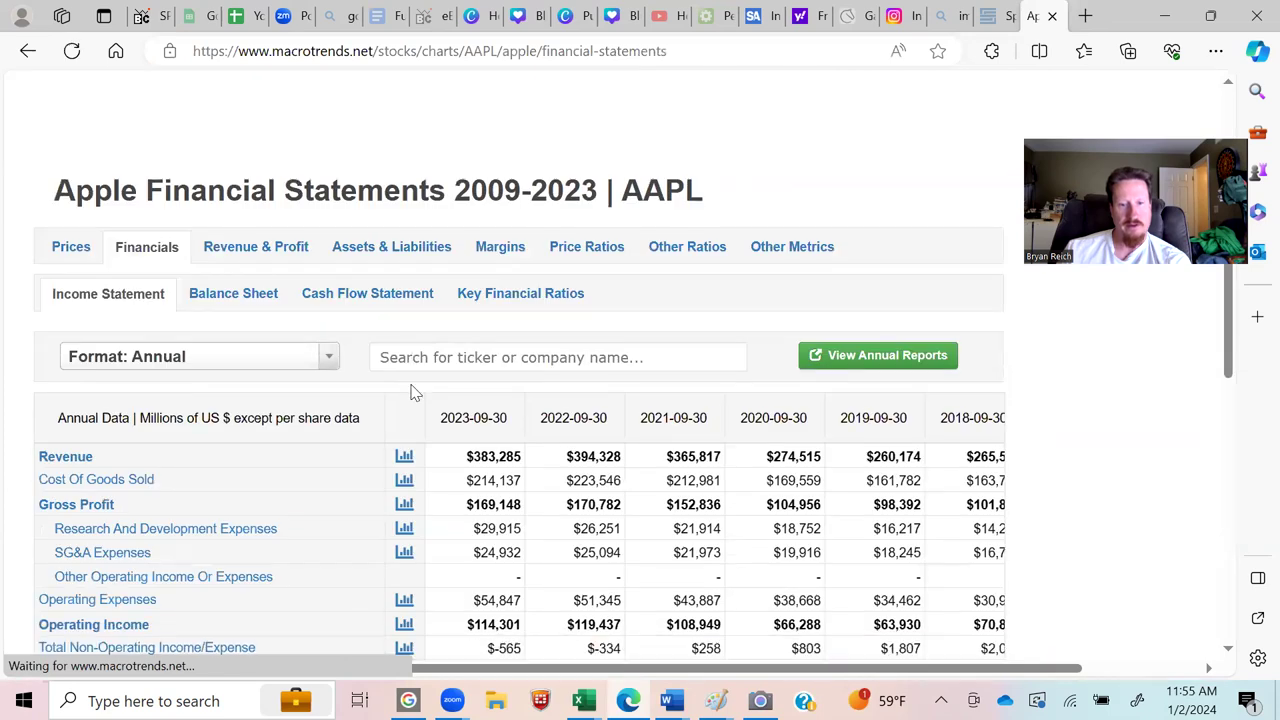
scroll(425, 385, down, 3)
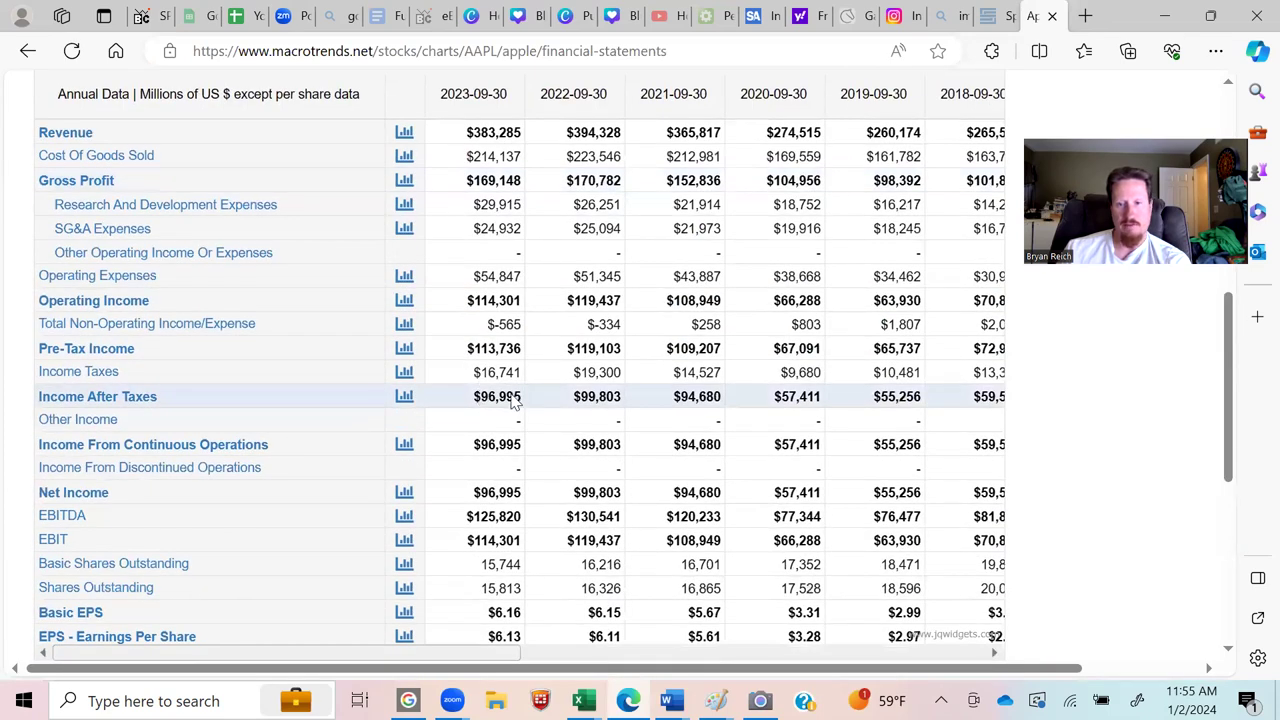
scroll(512, 400, down, 1)
drag(500, 575, 645, 572)
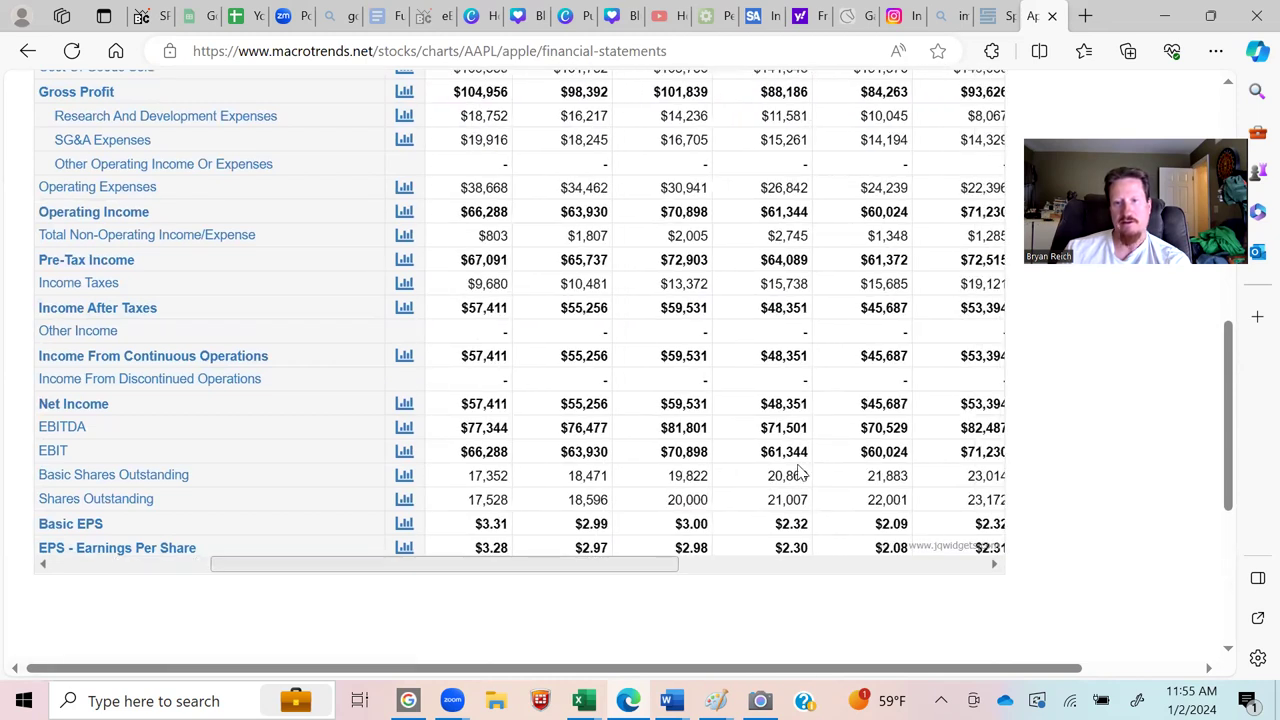
scroll(826, 393, down, 4)
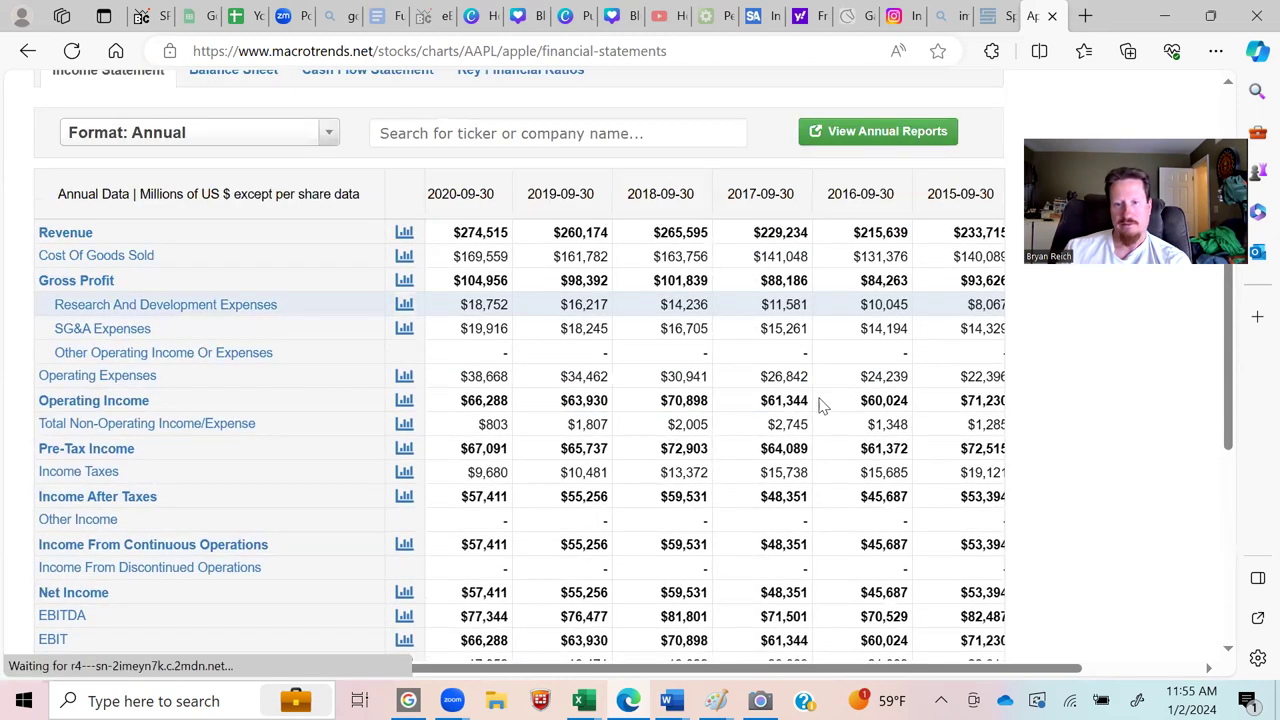
mouse_move(644, 478)
mouse_down()
mouse_move(502, 482)
mouse_move(640, 477)
mouse_up()
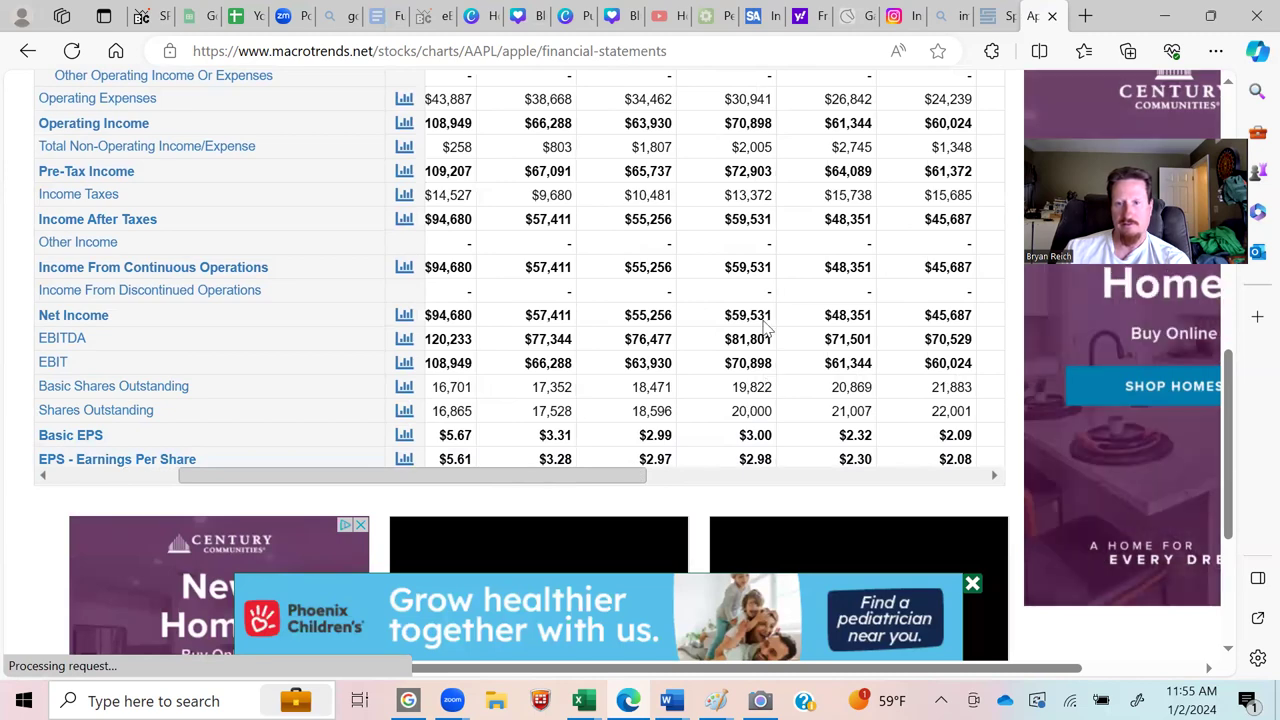
scroll(800, 250, up, 3)
scroll(800, 250, up, 2)
scroll(800, 251, down, 4)
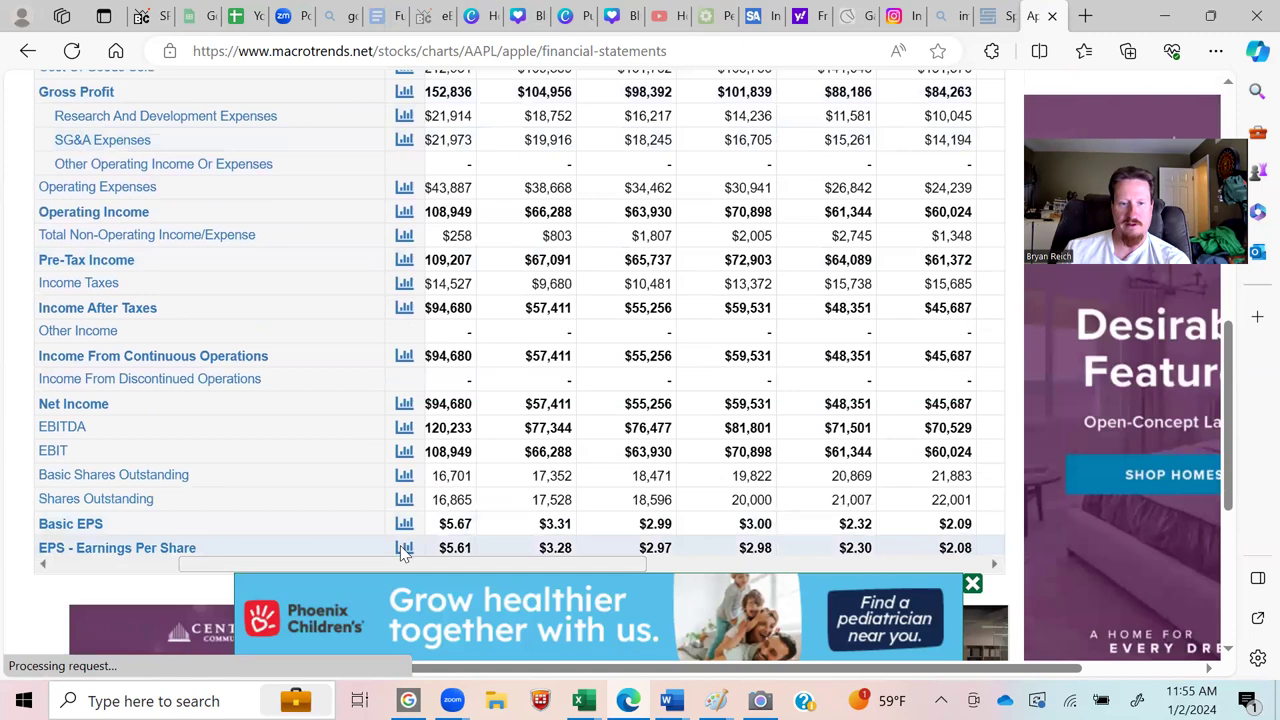
drag(376, 565, 290, 564)
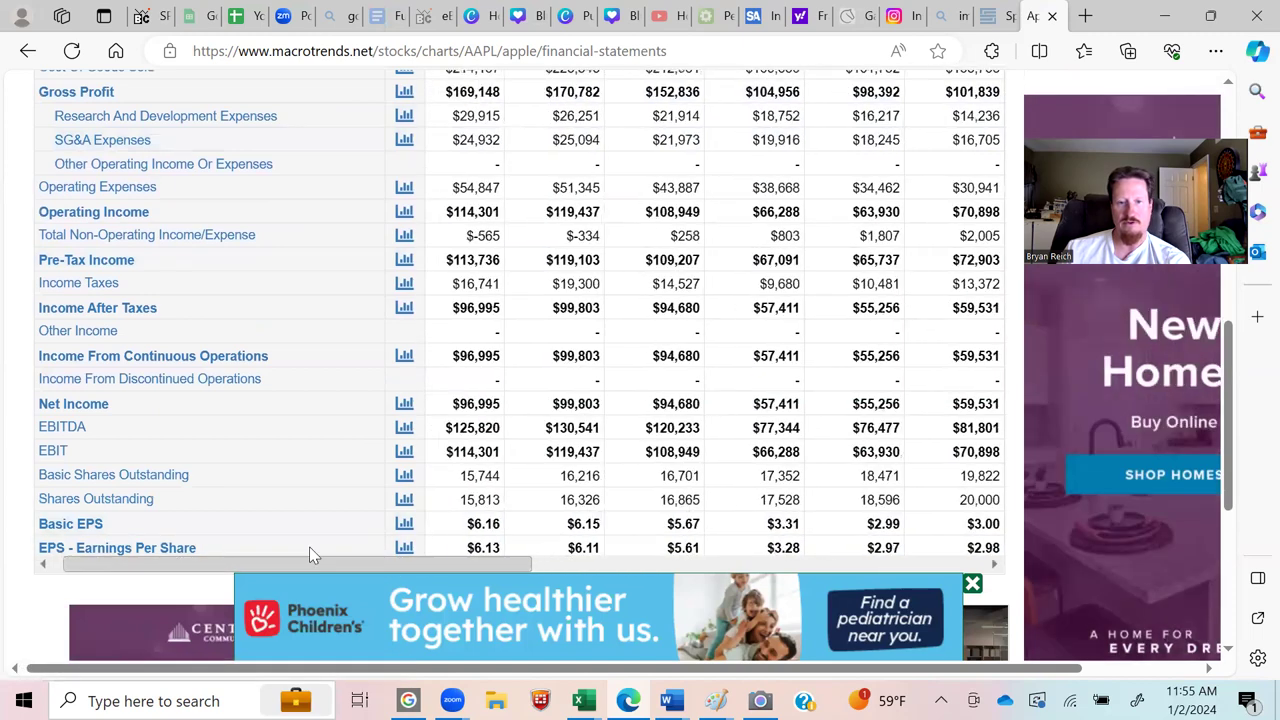
scroll(634, 458, up, 2)
scroll(625, 440, down, 3)
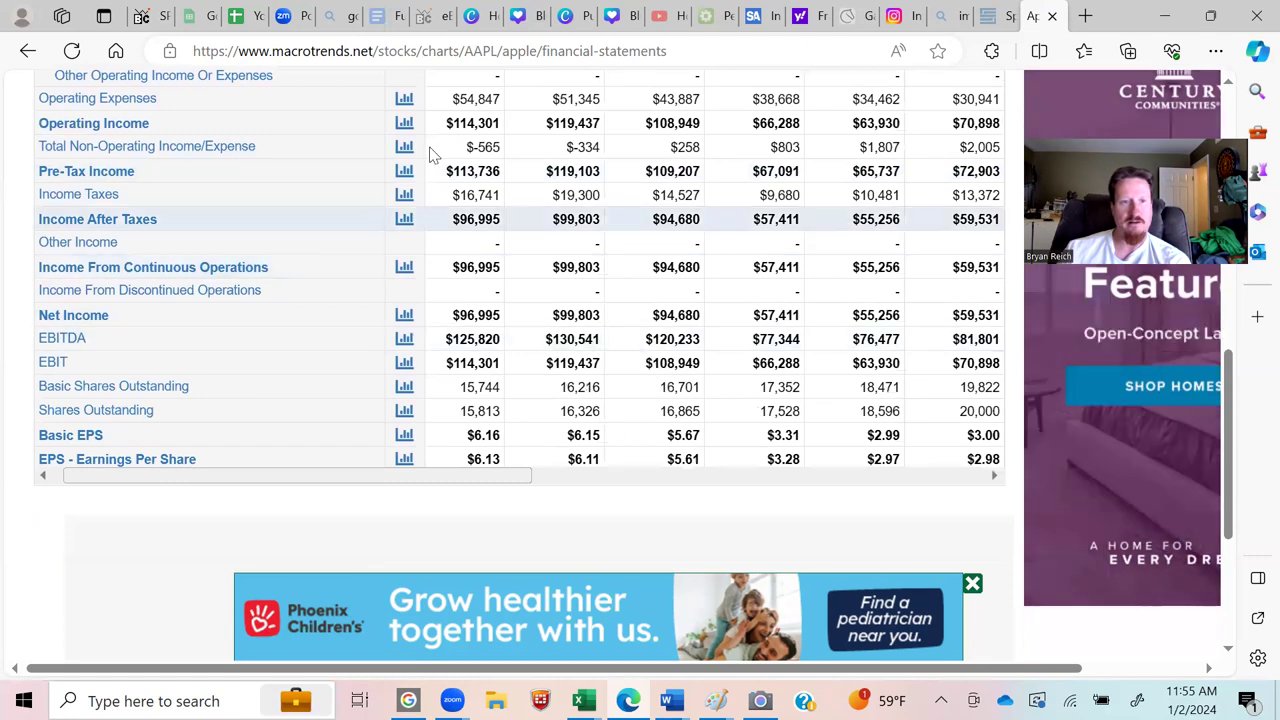
Step: Calculate the percent growth rate in the miniwebtool calculator from a past value of 2.32 to 6.56 over 7 years
click(706, 18)
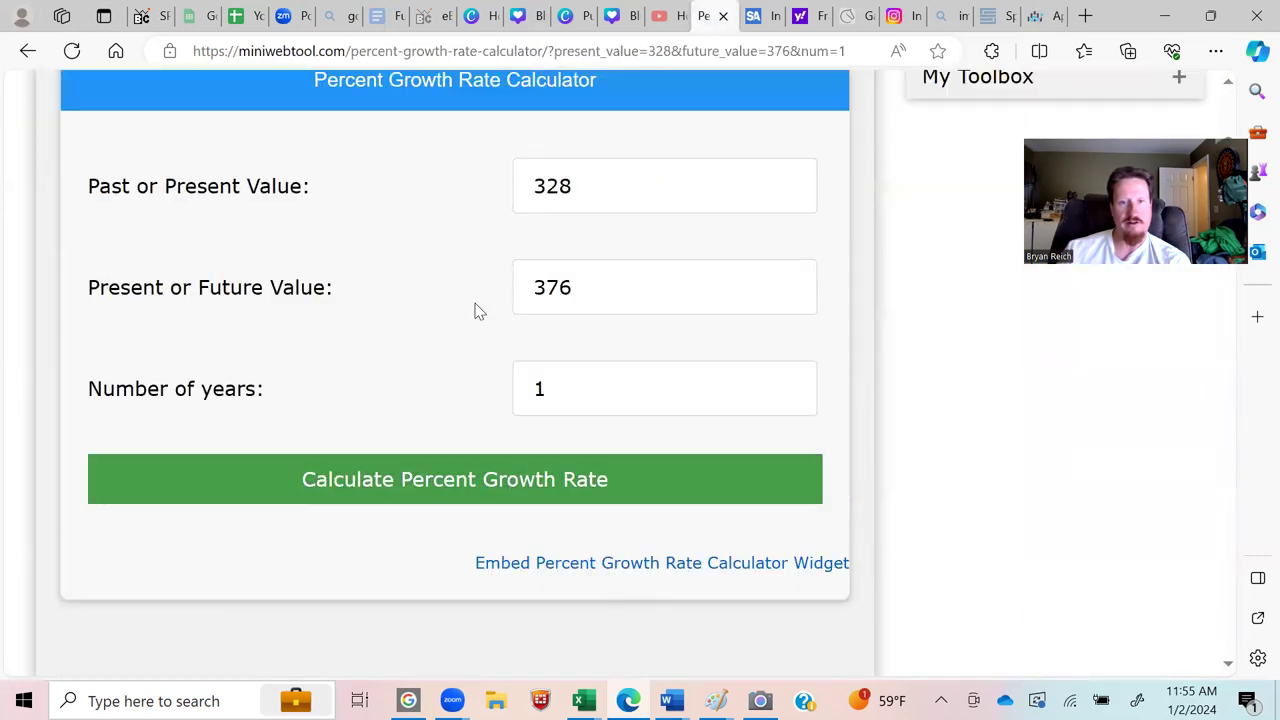
text(2.32)
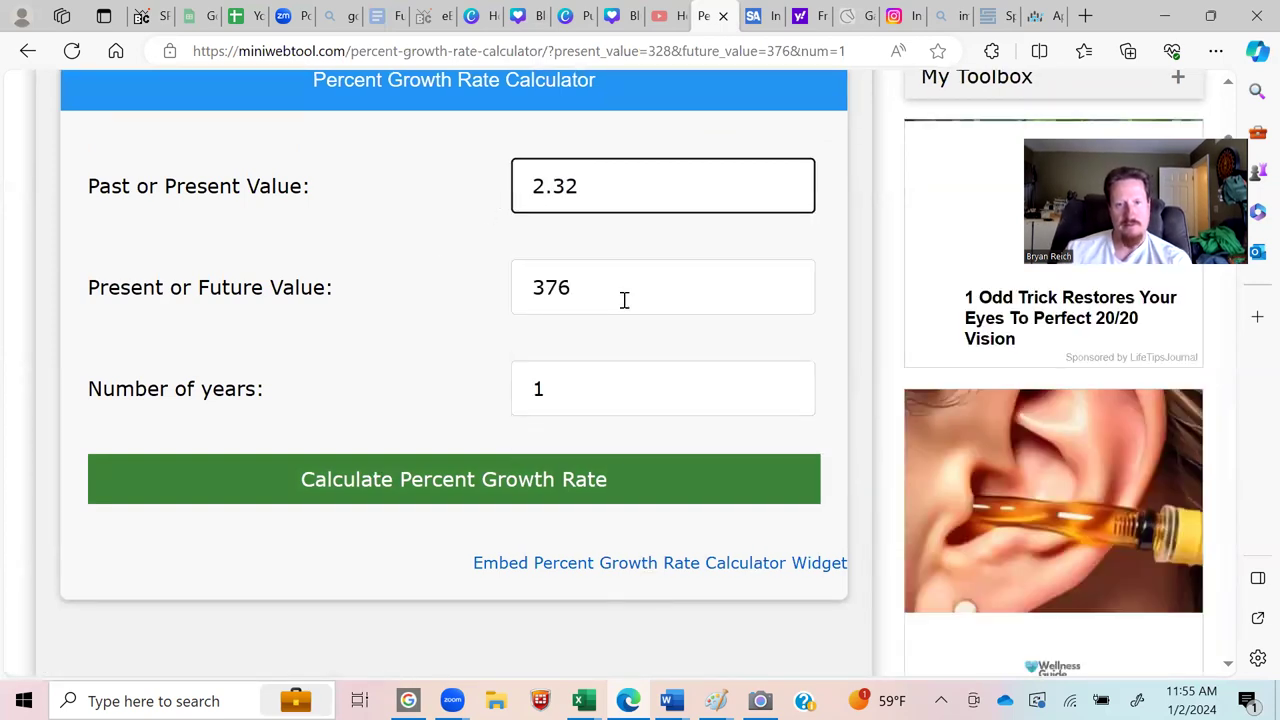
drag(623, 300, 491, 297)
text(6.565)
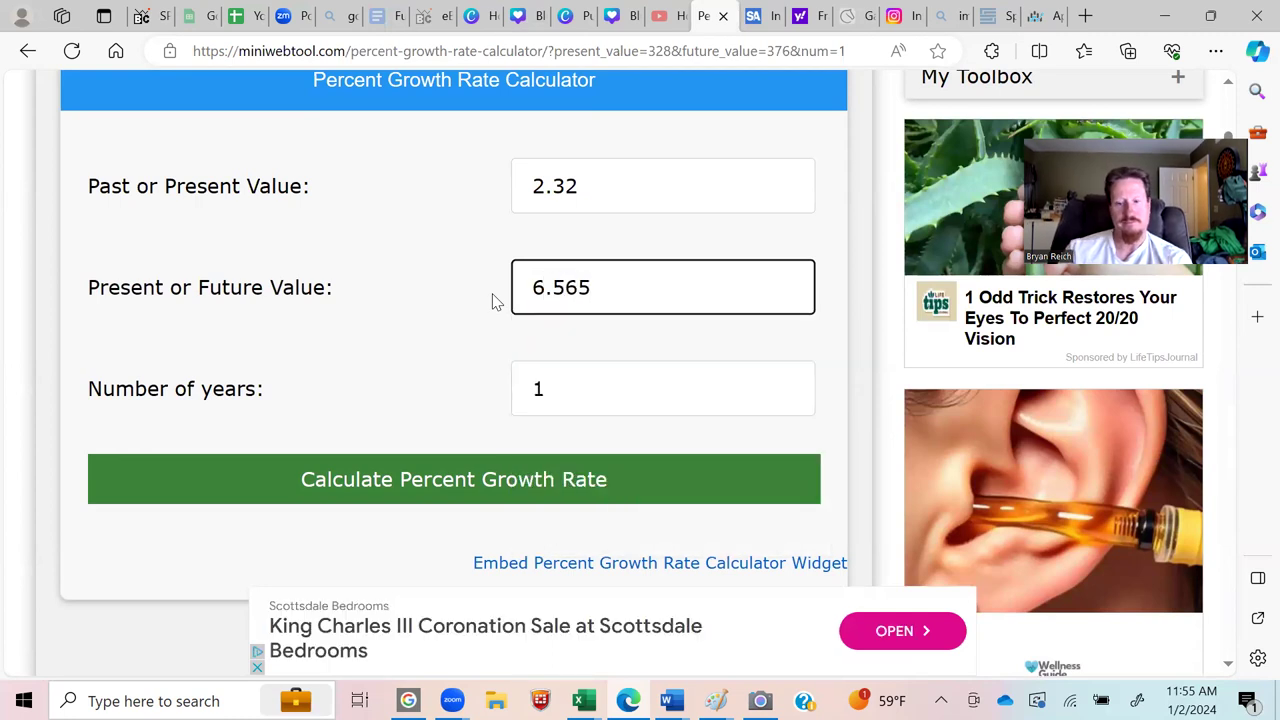
key(BackSpace)
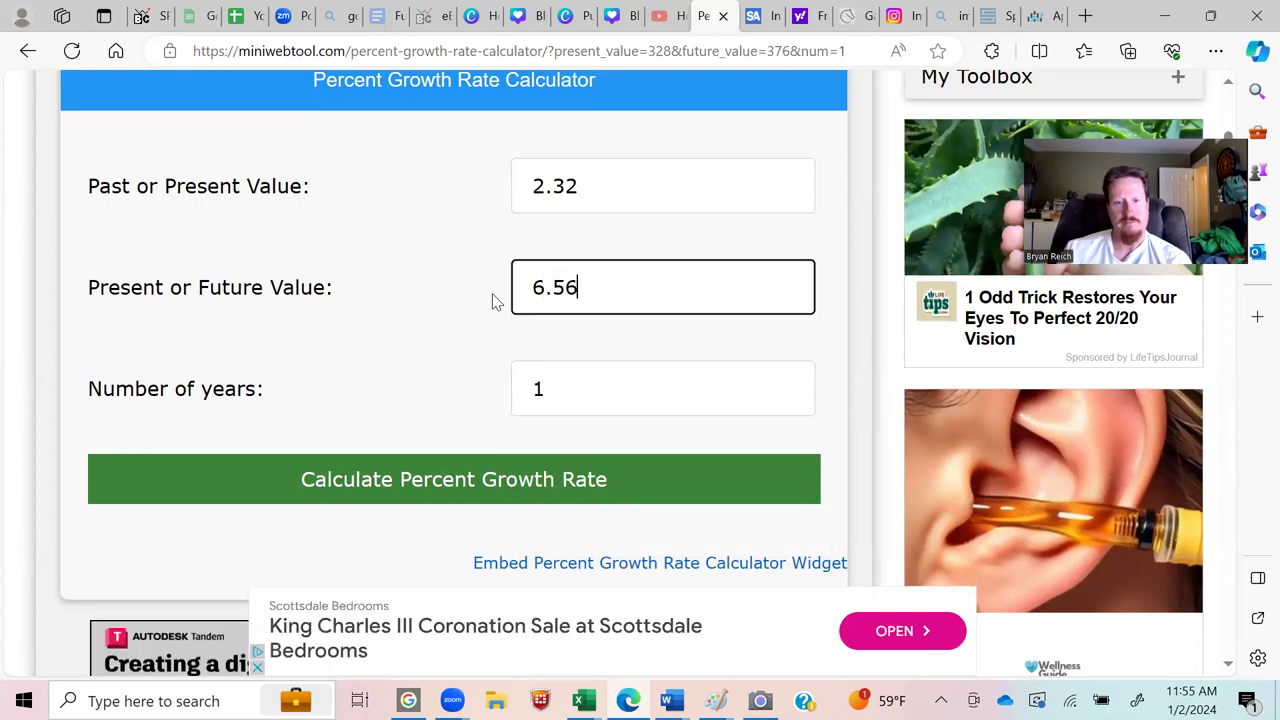
key(Tab)
text(7)
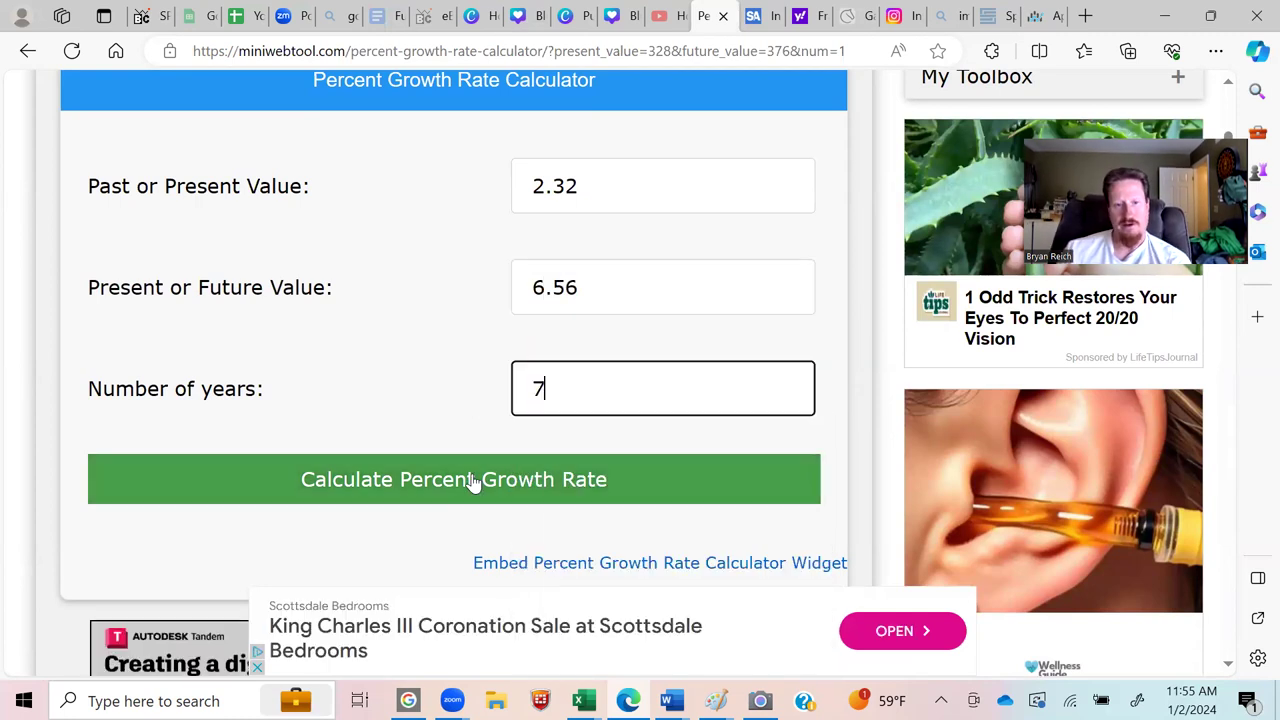
key(Return)
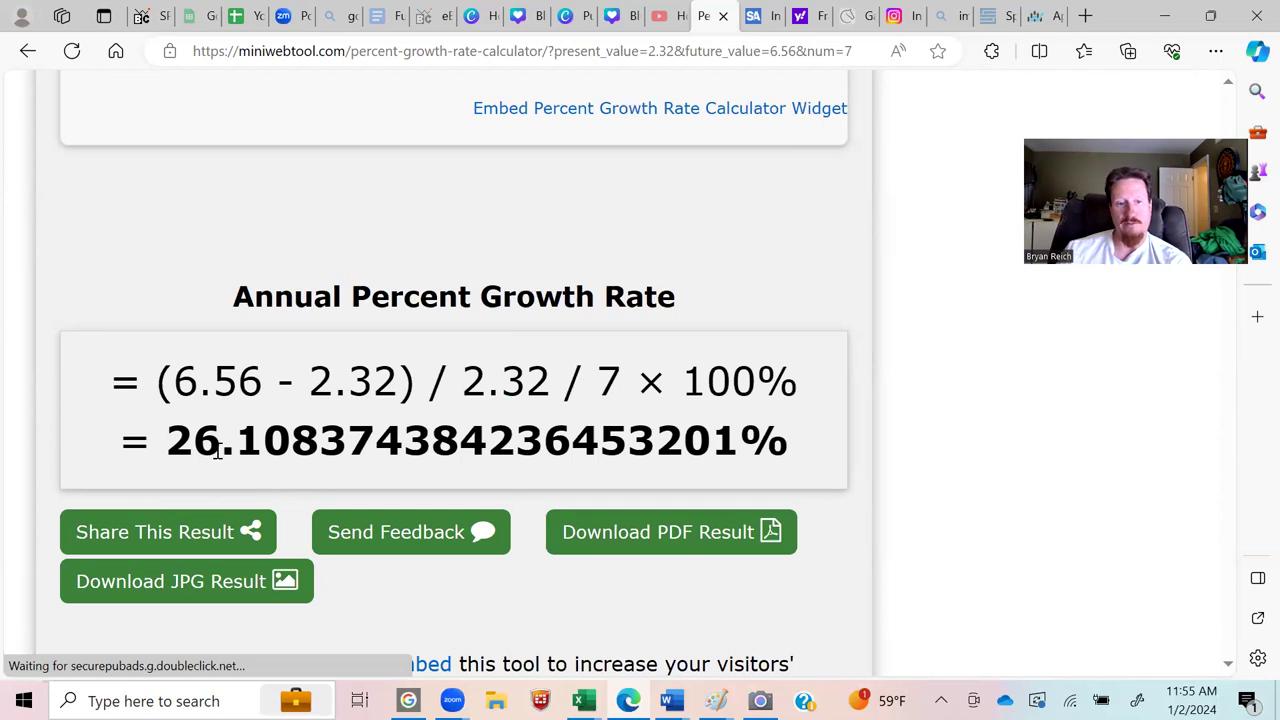
scroll(87, 327, up, 5)
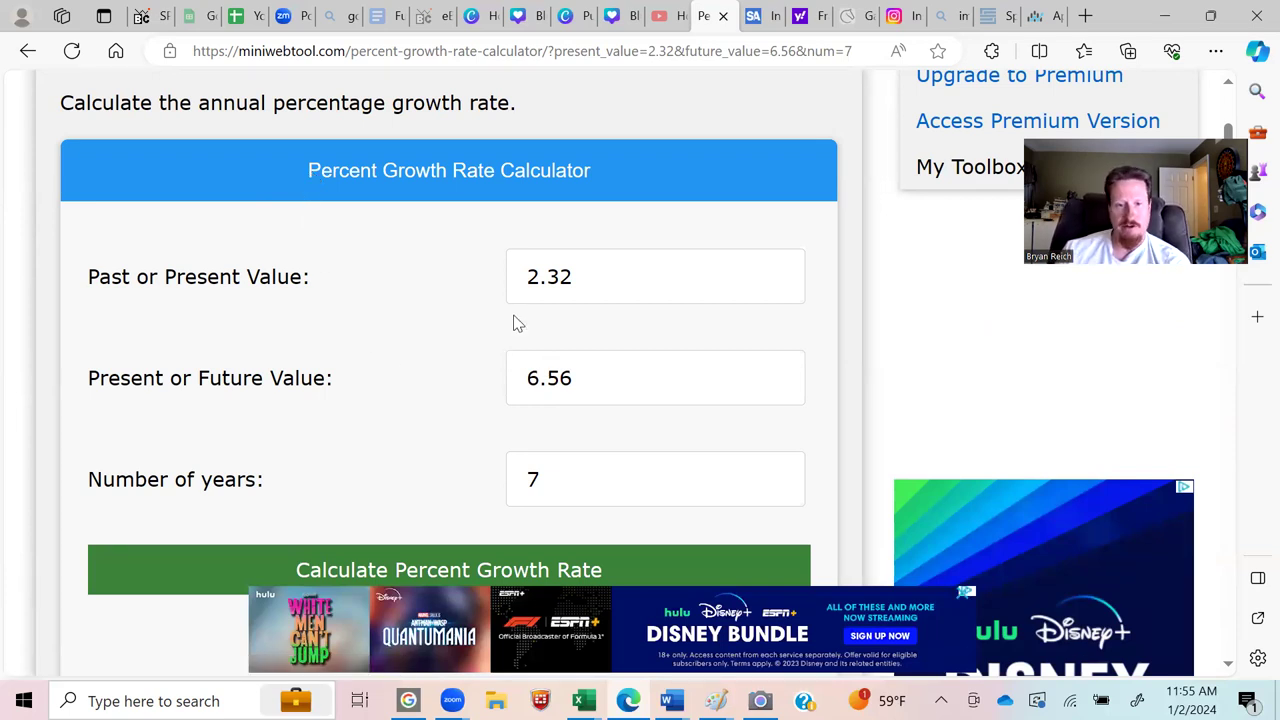
scroll(71, 323, up, 2)
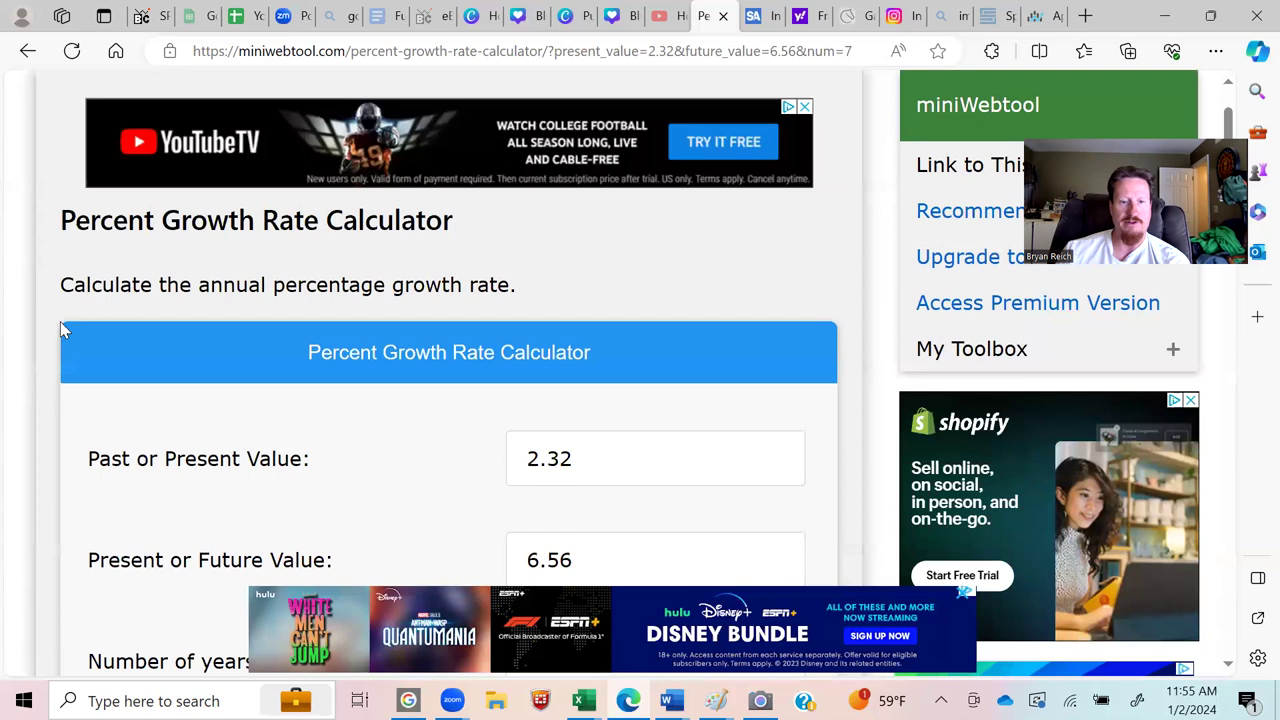
scroll(60, 330, down, 5)
scroll(60, 330, up, 7)
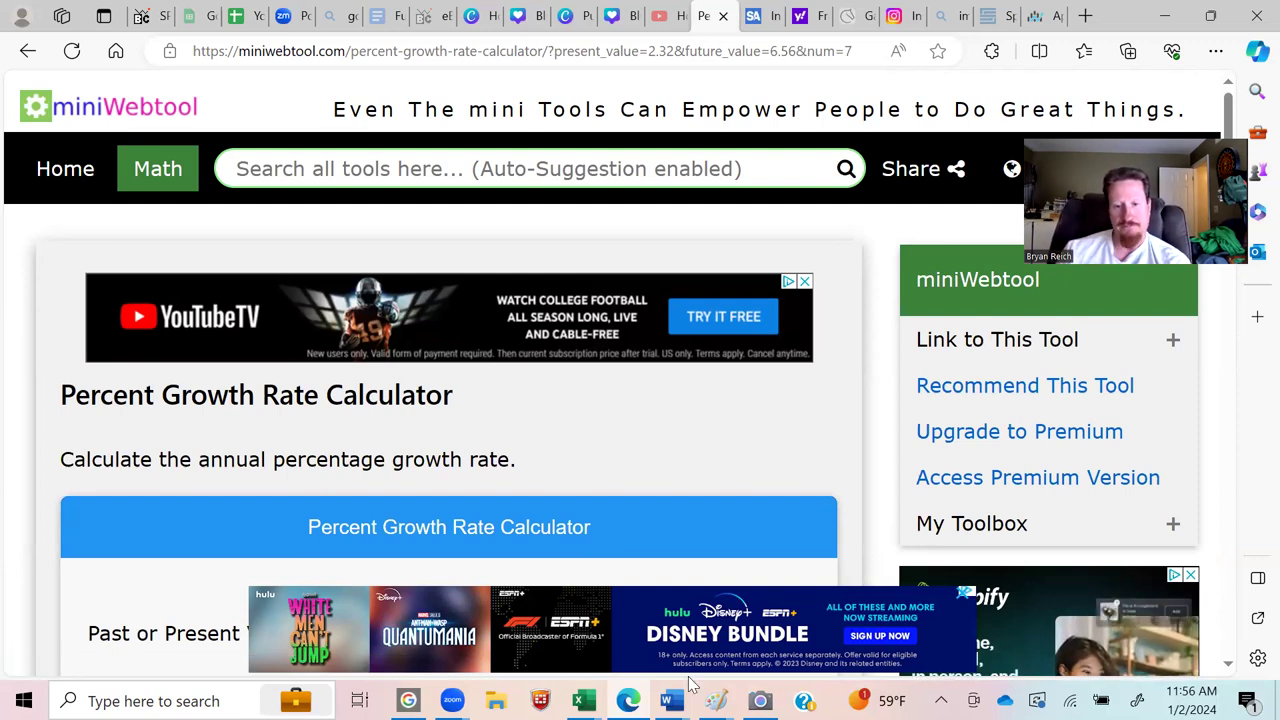
Step: Switch to the Session17firststocktrade document in Word and review its 5 Step Process list
click(672, 699)
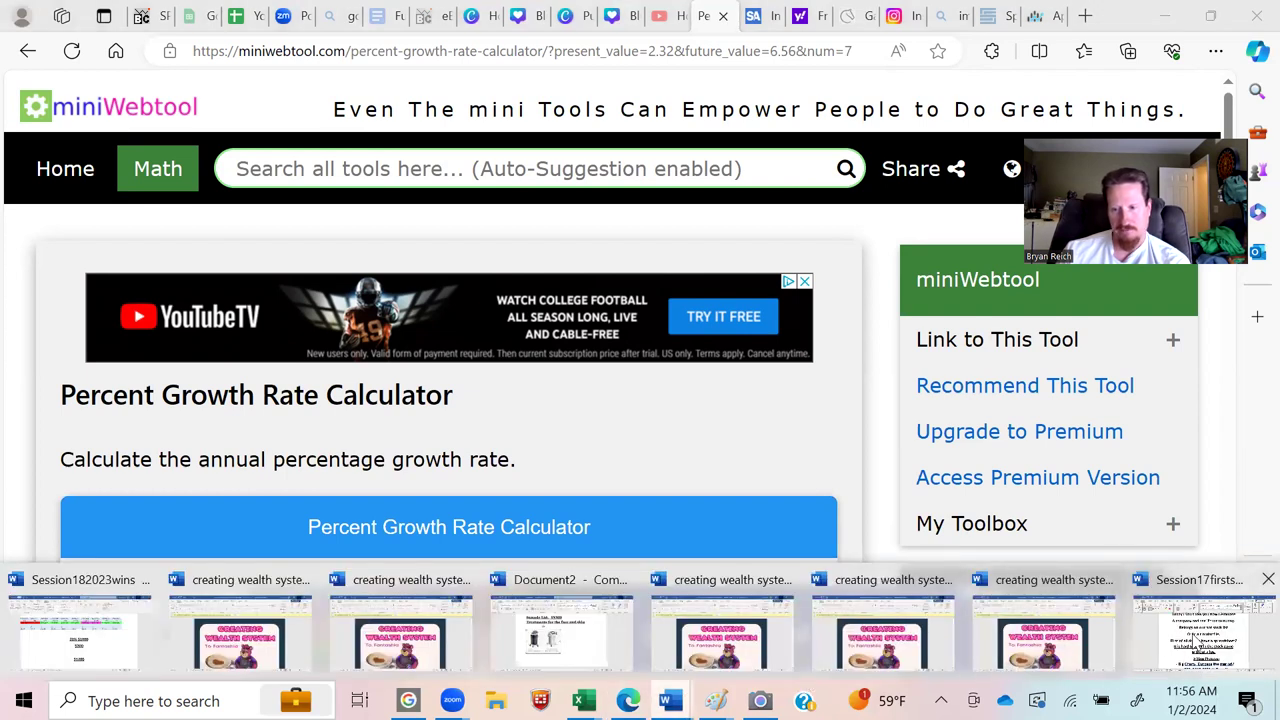
click(1196, 641)
scroll(789, 477, down, 3)
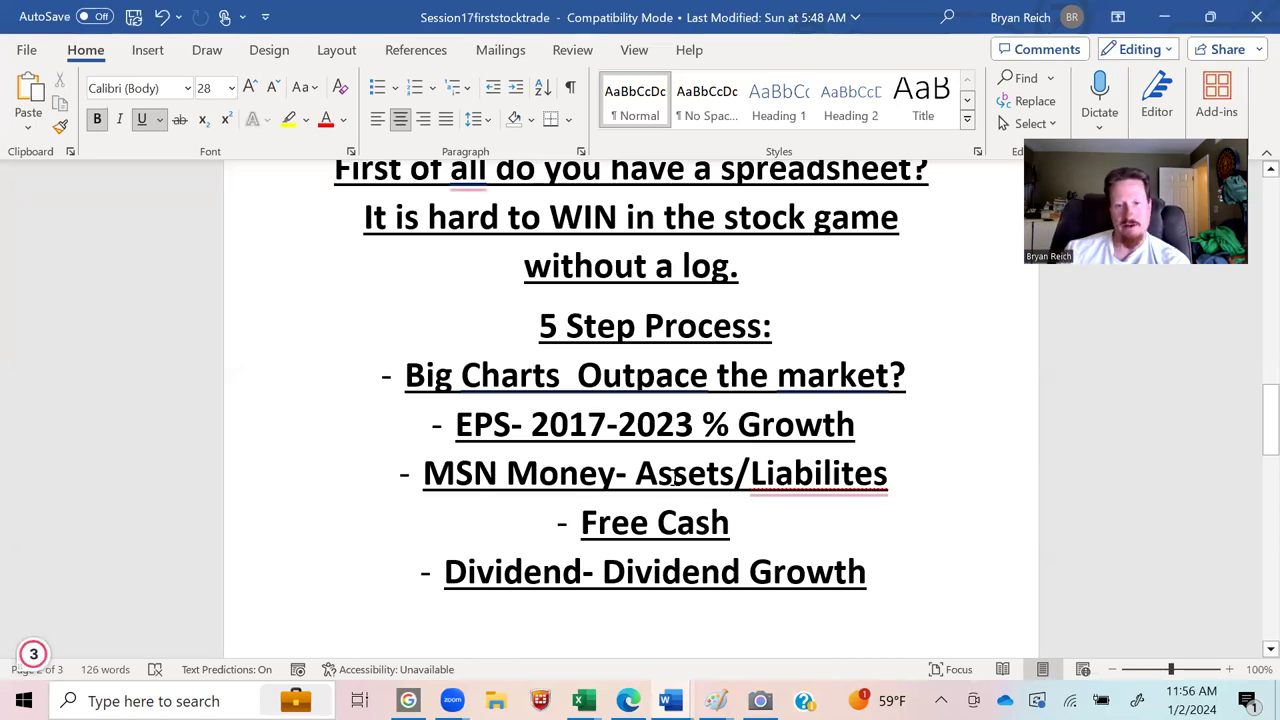
mouse_move(800, 468)
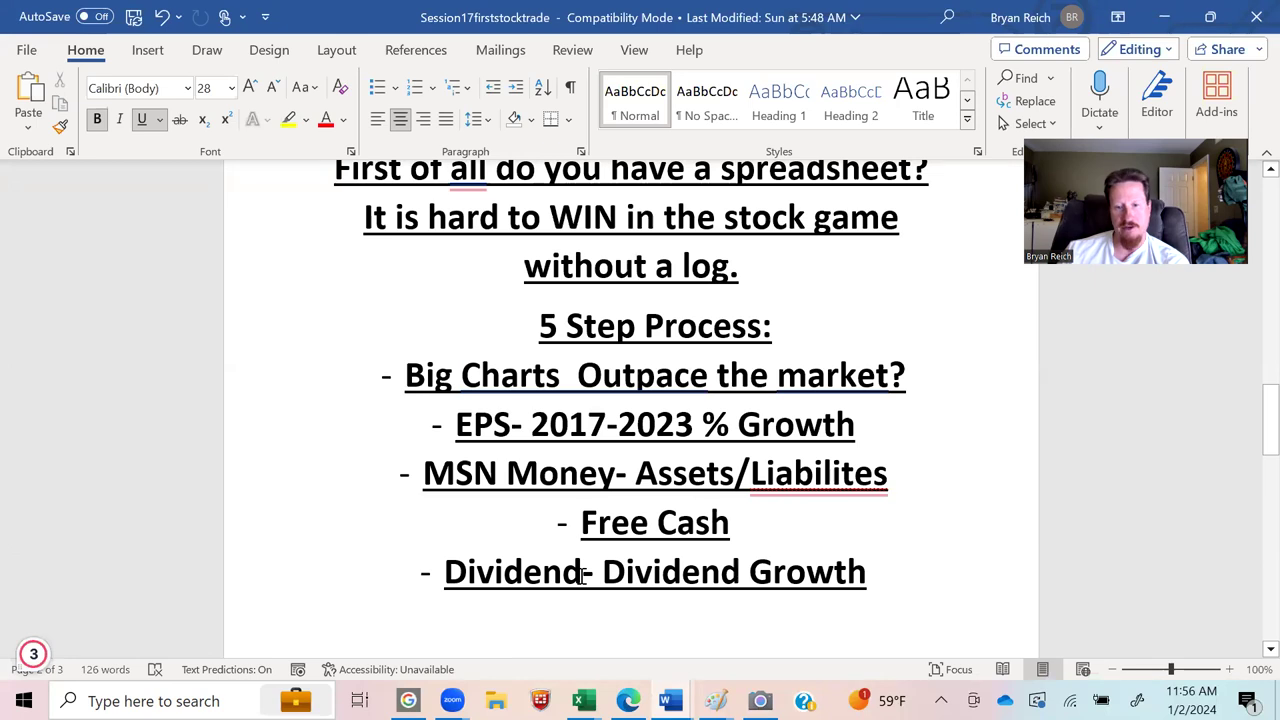
Step: Return to the browser's Stock Analysis dividend page, search for fnv, and open Franco-Nevada Corporation's dividend information
click(1165, 20)
click(756, 14)
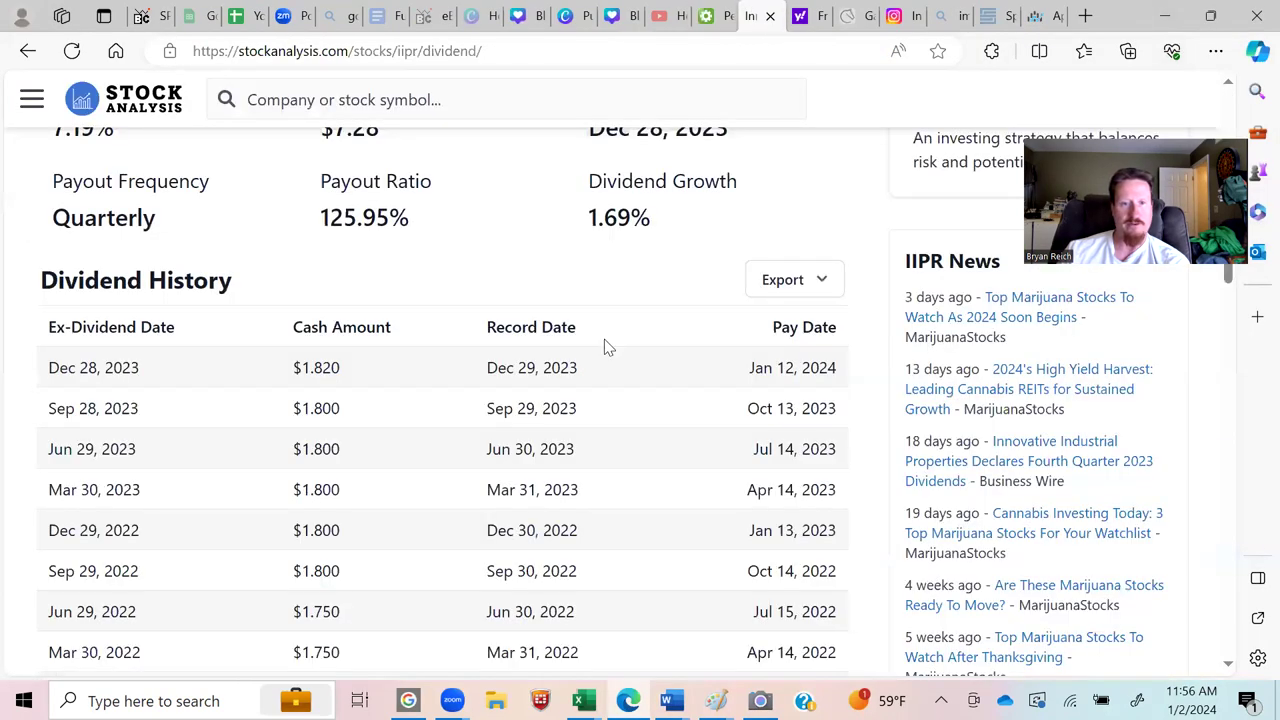
scroll(500, 300, up, 3)
scroll(405, 226, up, 1)
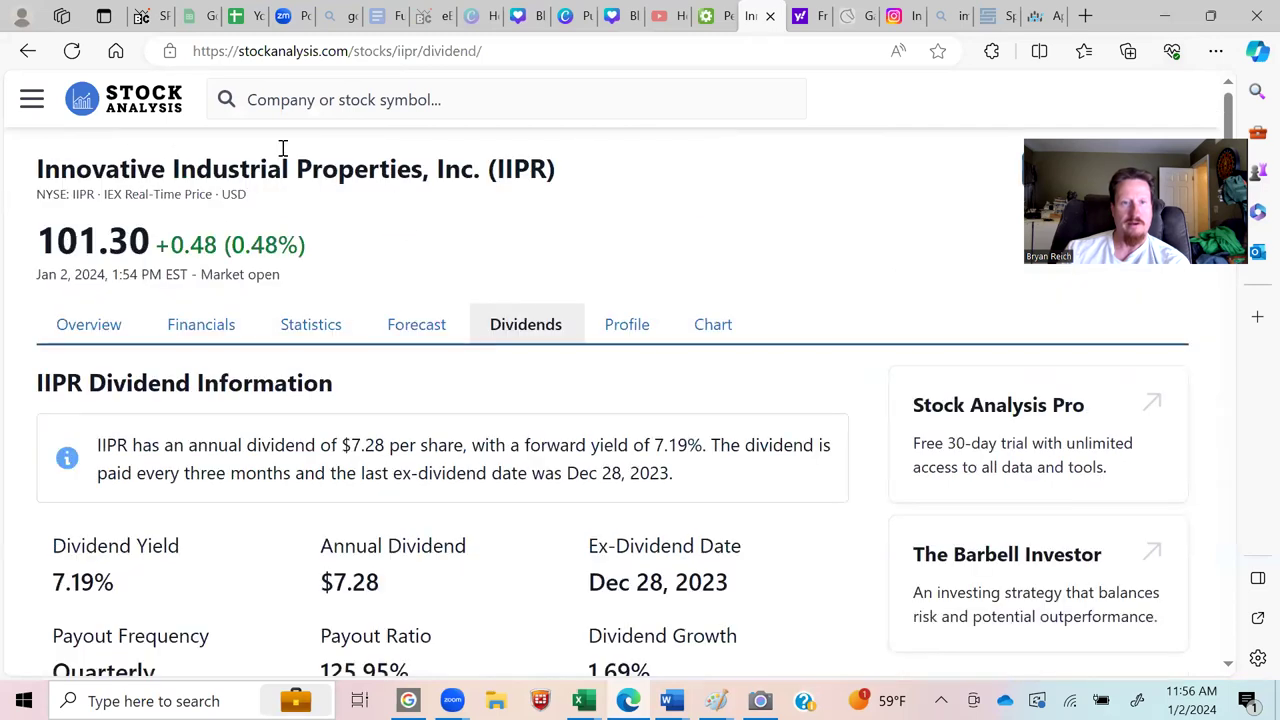
text(/)
text(fnv)
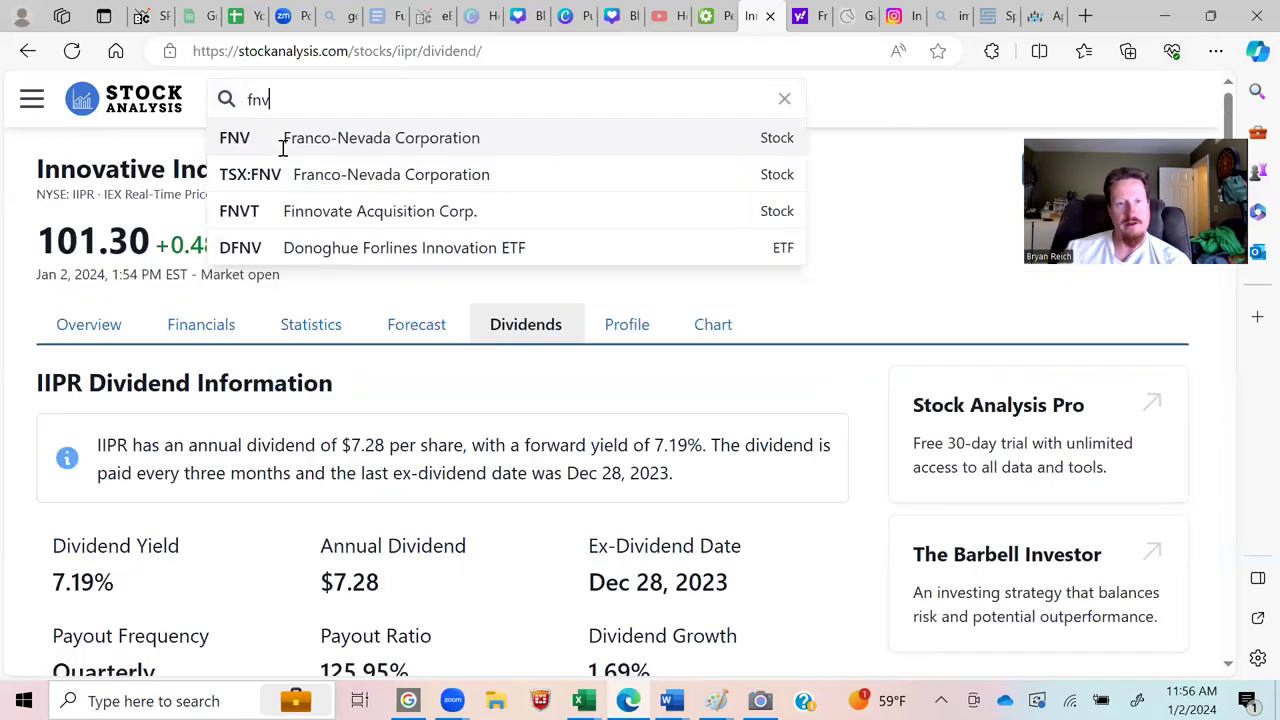
click(285, 145)
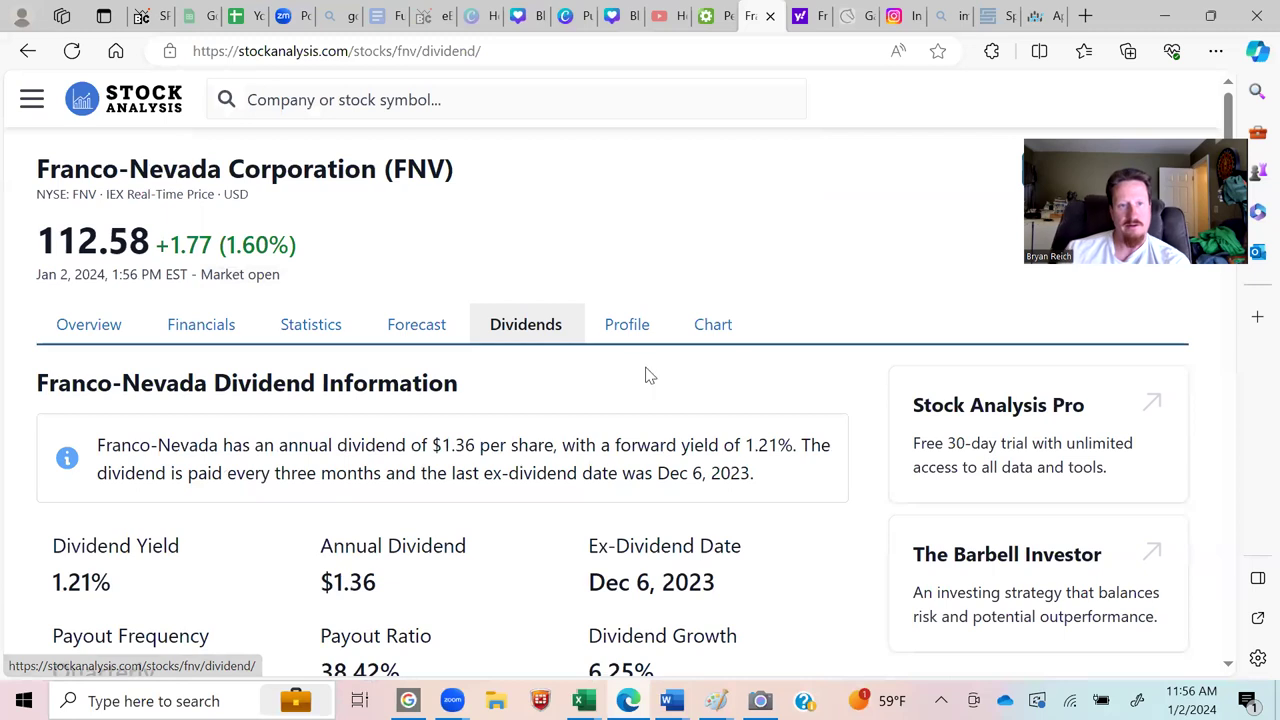
Step: Examine Franco-Nevada's dividend history back to the 2014 payments, including the dividend yield, payout ratio and growth summary
scroll(640, 372, down, 7)
scroll(631, 375, down, 10)
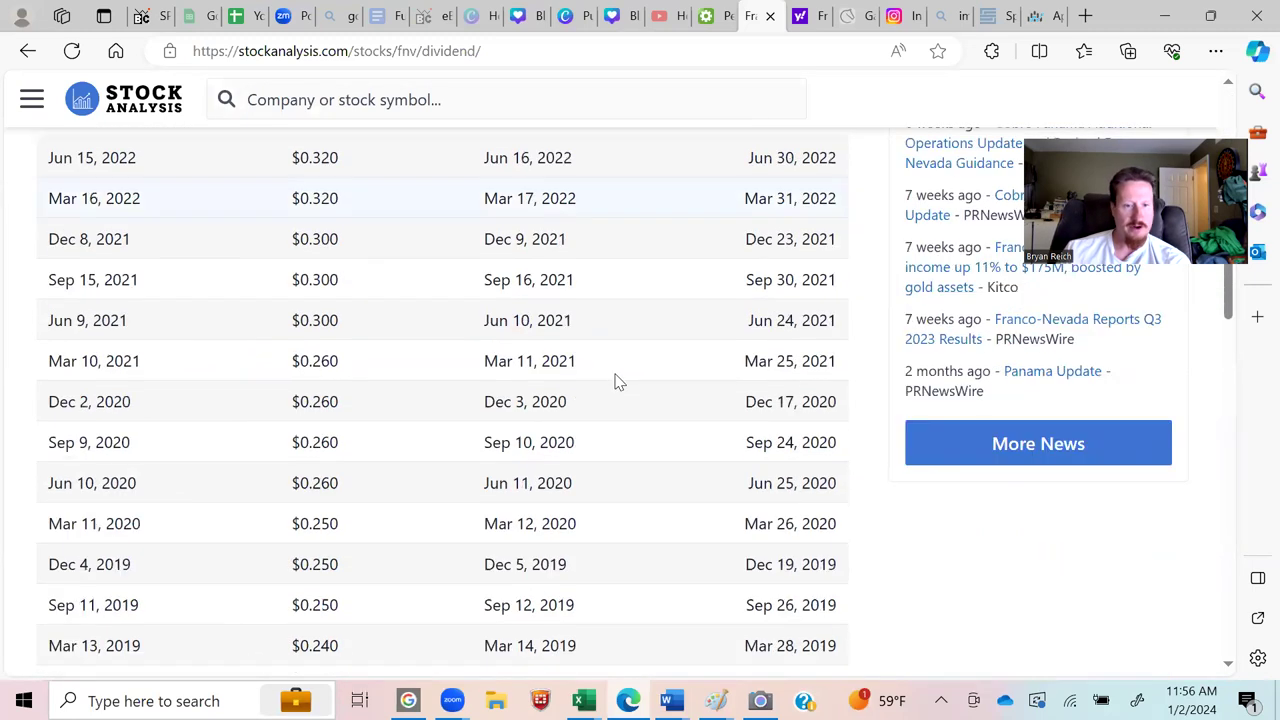
scroll(422, 481, down, 2)
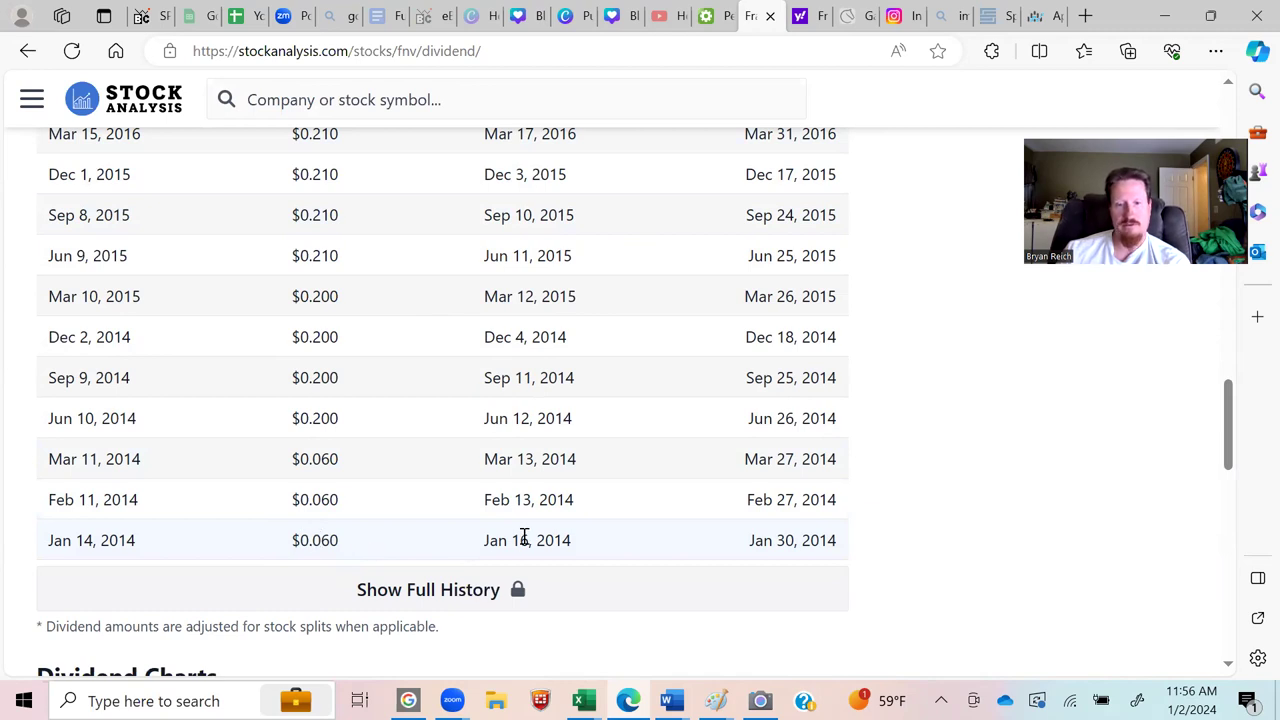
scroll(443, 540, up, 4)
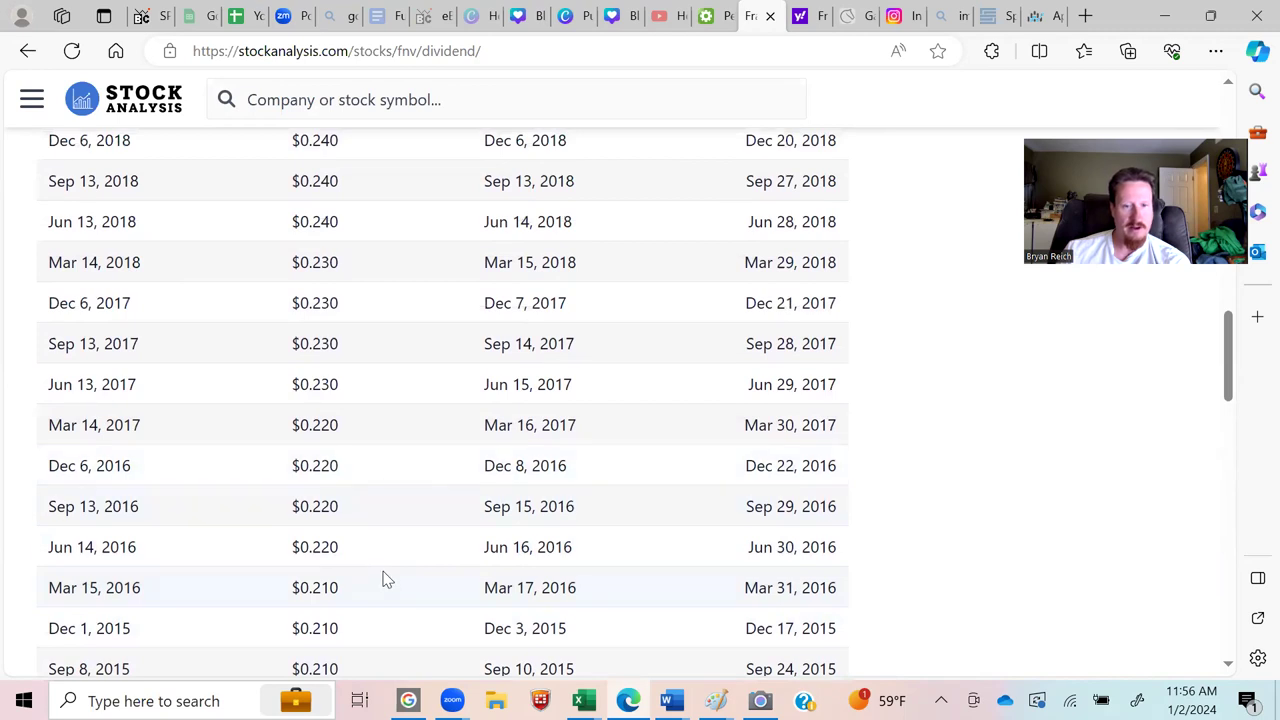
scroll(386, 578, down, 2)
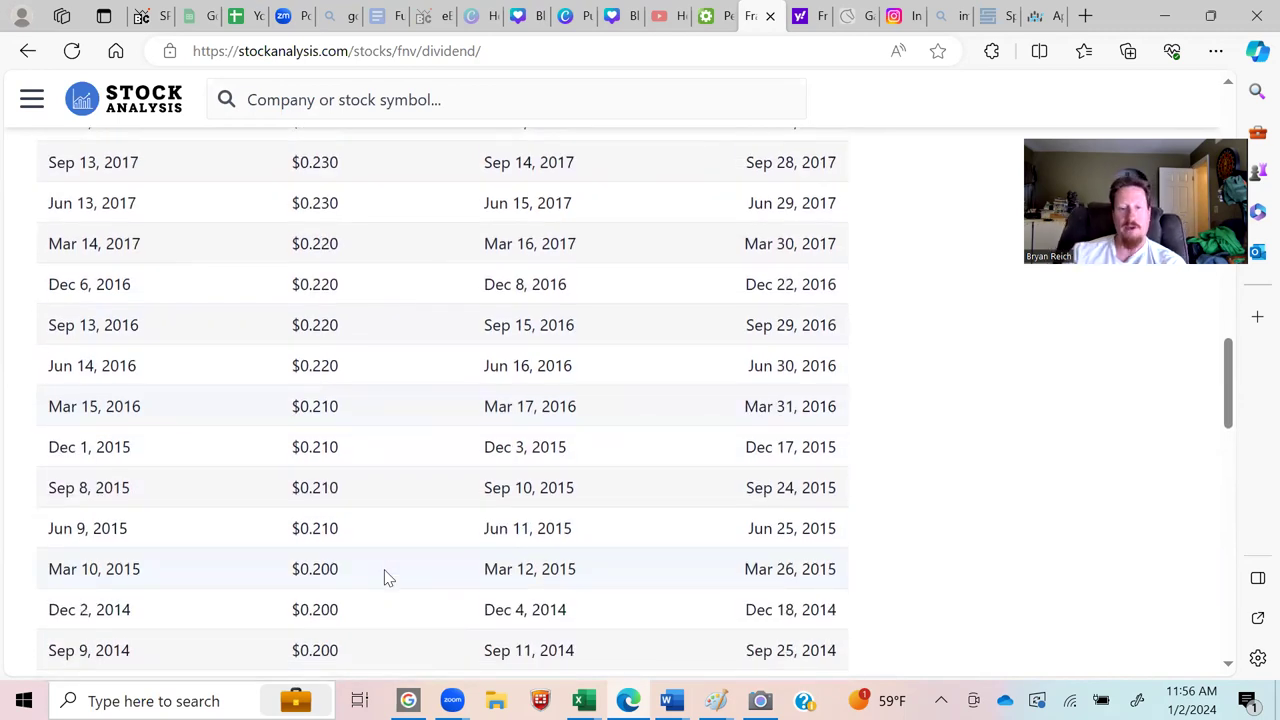
scroll(388, 578, down, 2)
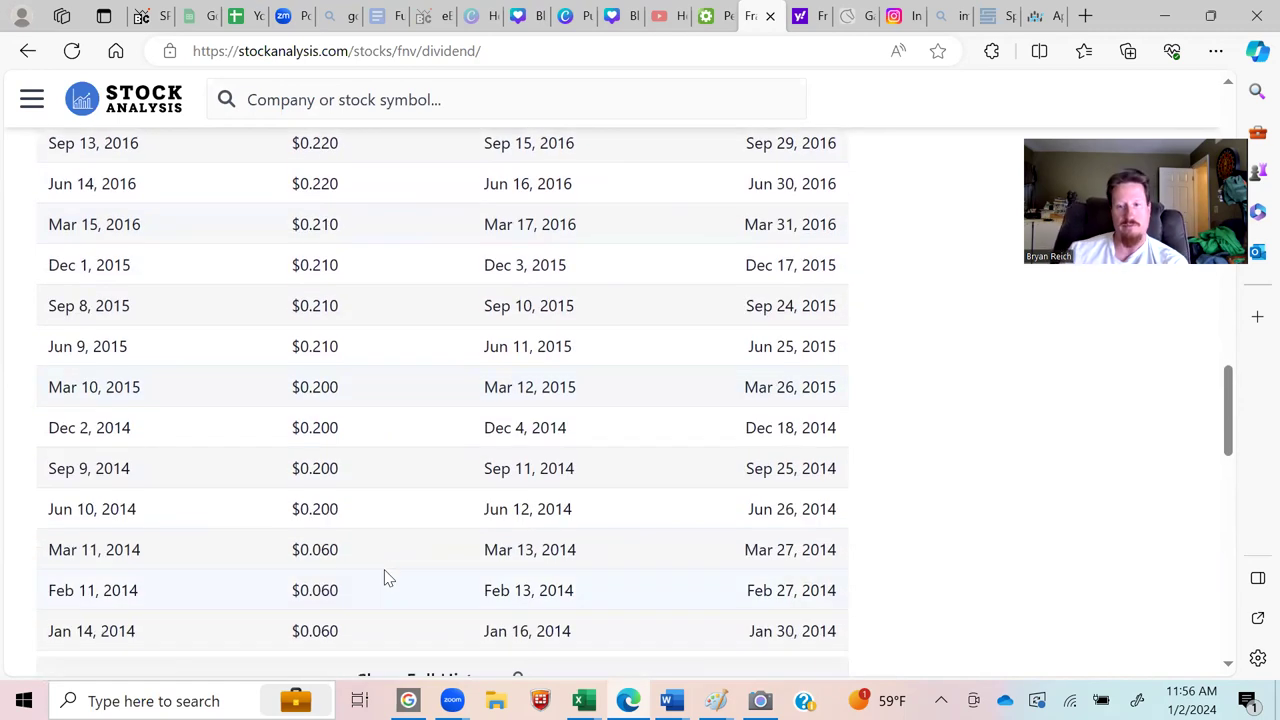
scroll(388, 578, up, 8)
scroll(388, 578, up, 4)
scroll(396, 465, up, 1)
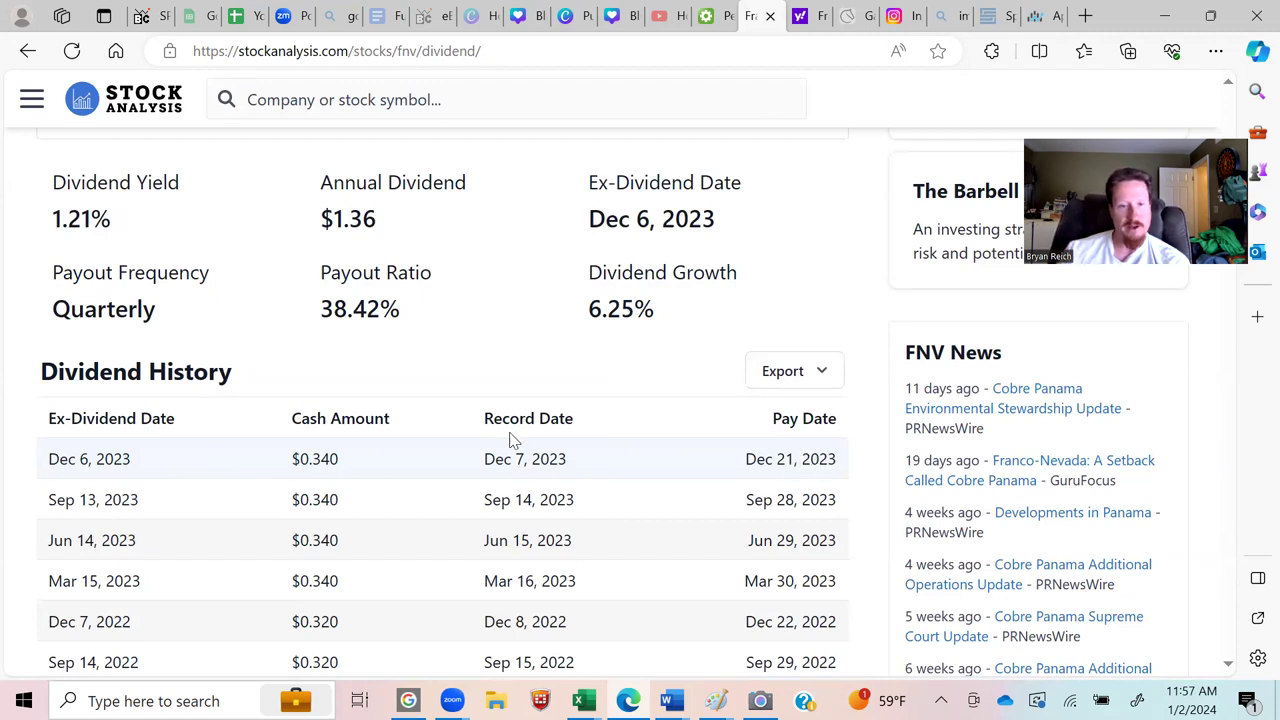
Step: Compare Franco-Nevada's quarterly cash dividend amounts year by year between 2016 and 2023
scroll(355, 473, down, 10)
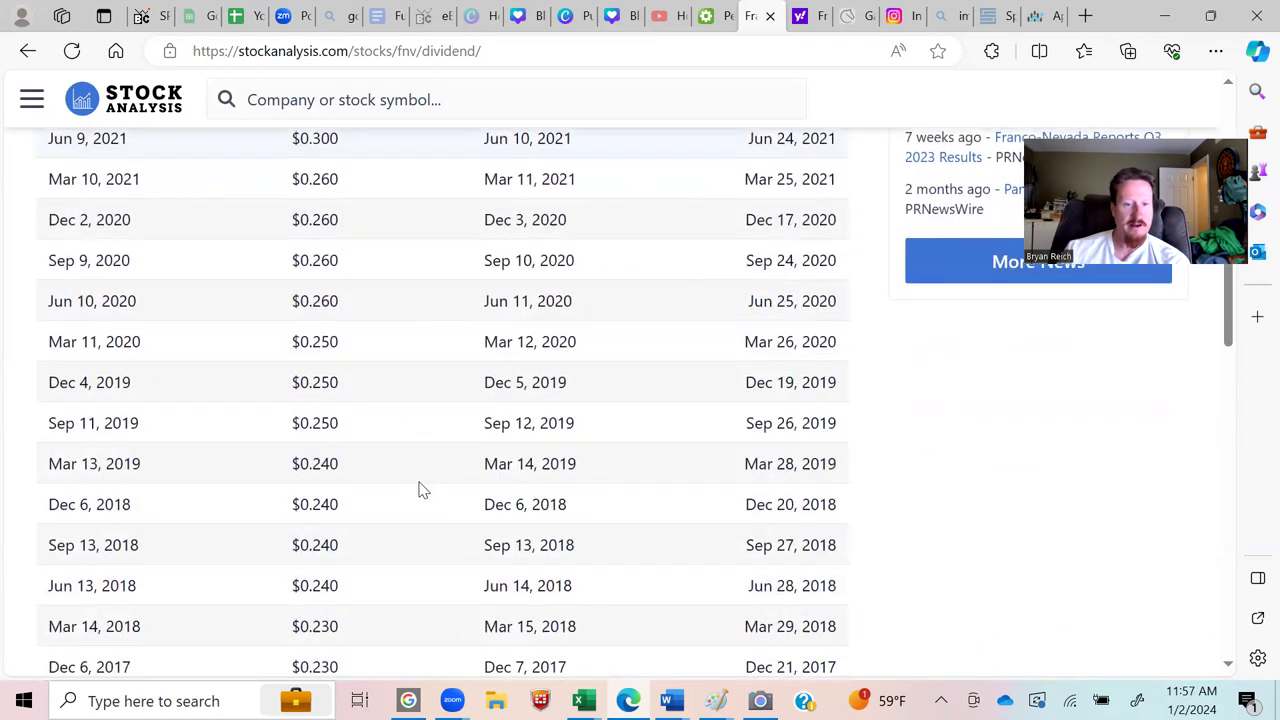
scroll(389, 531, down, 2)
scroll(391, 554, up, 2)
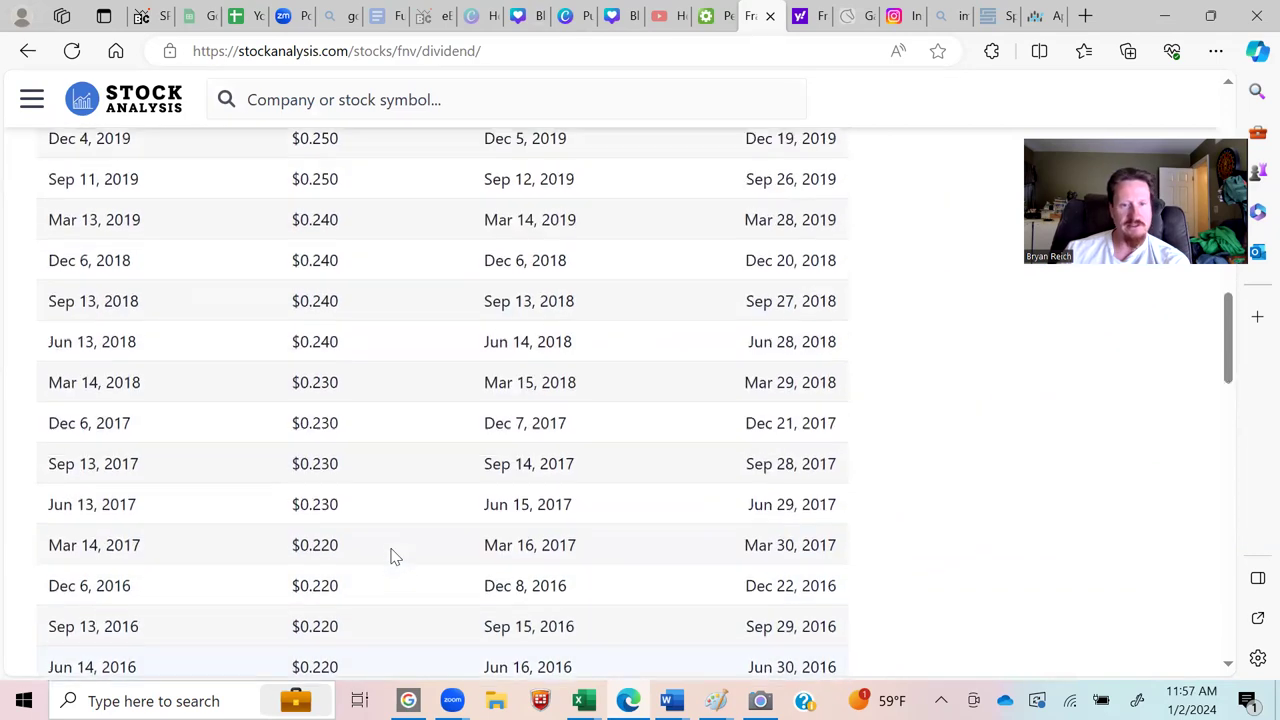
scroll(387, 483, up, 4)
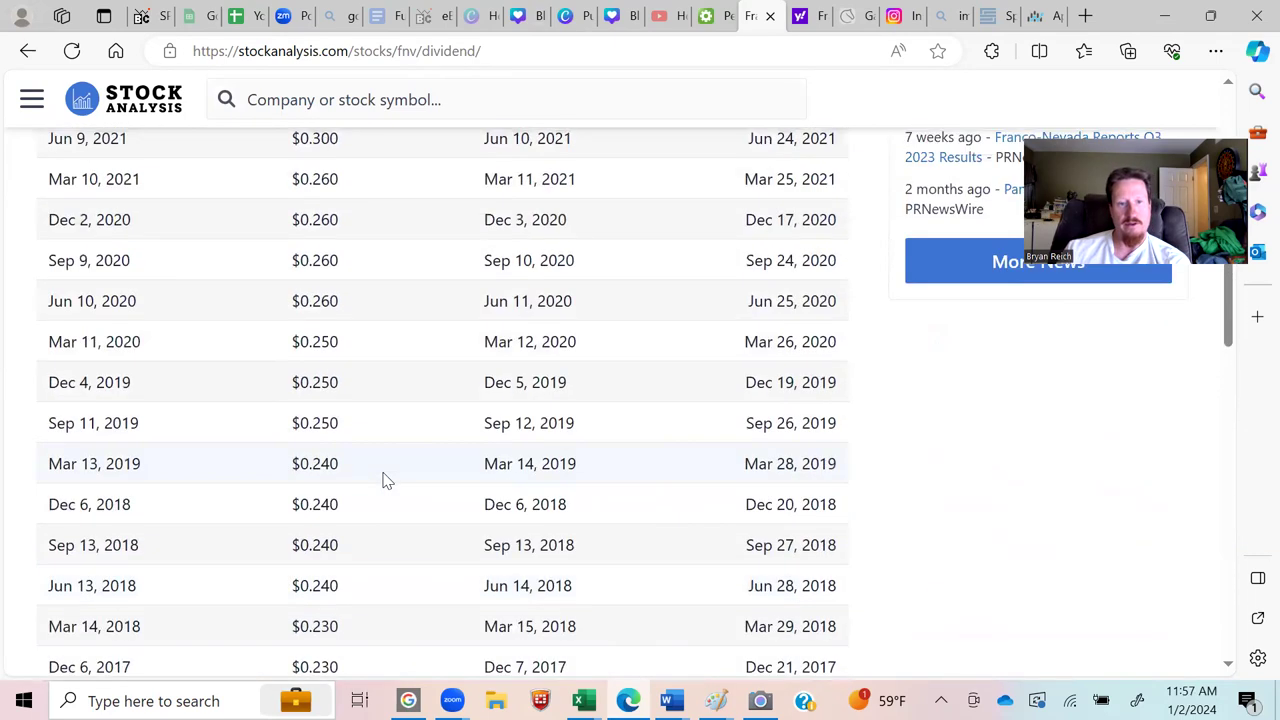
scroll(388, 478, up, 2)
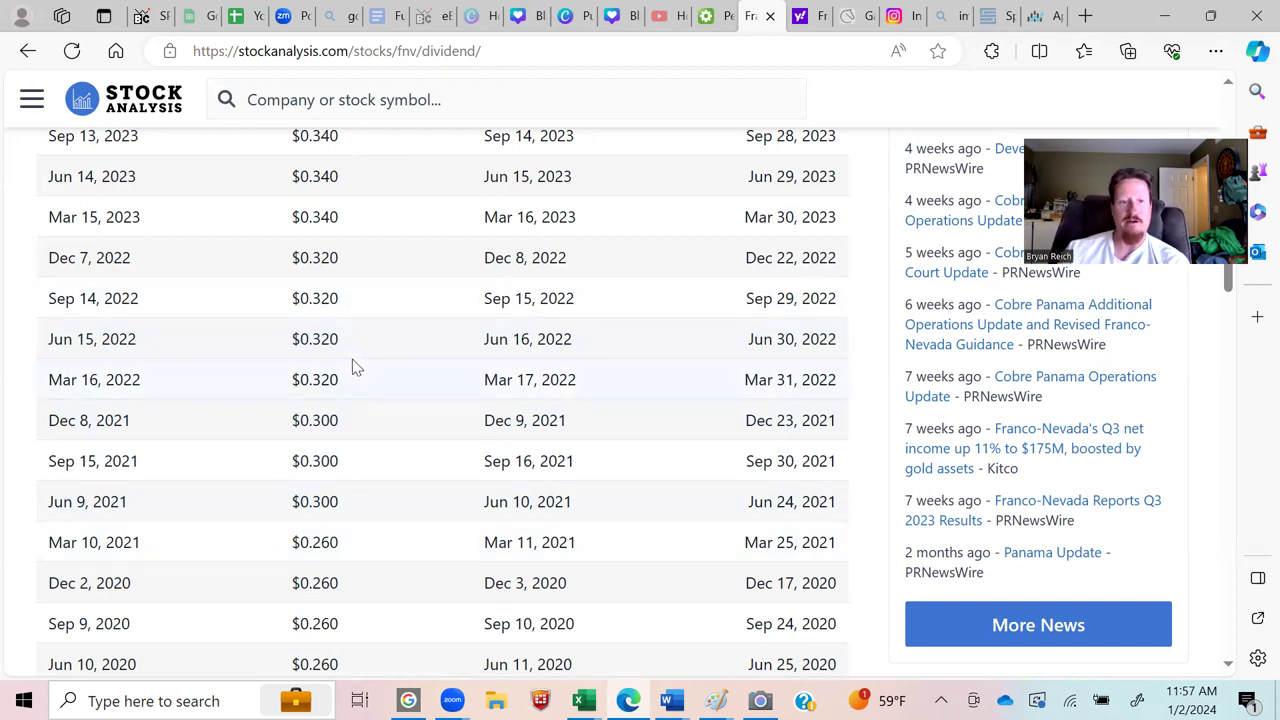
scroll(352, 367, up, 2)
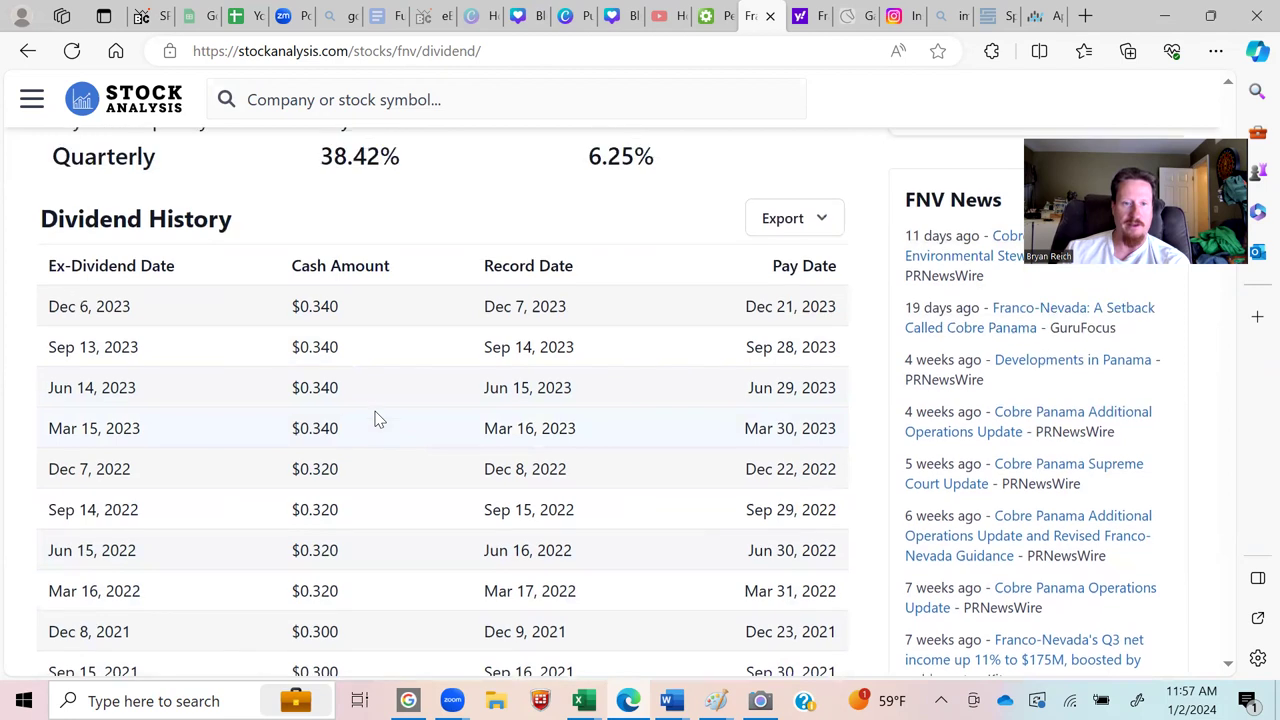
scroll(378, 418, up, 2)
scroll(389, 422, up, 4)
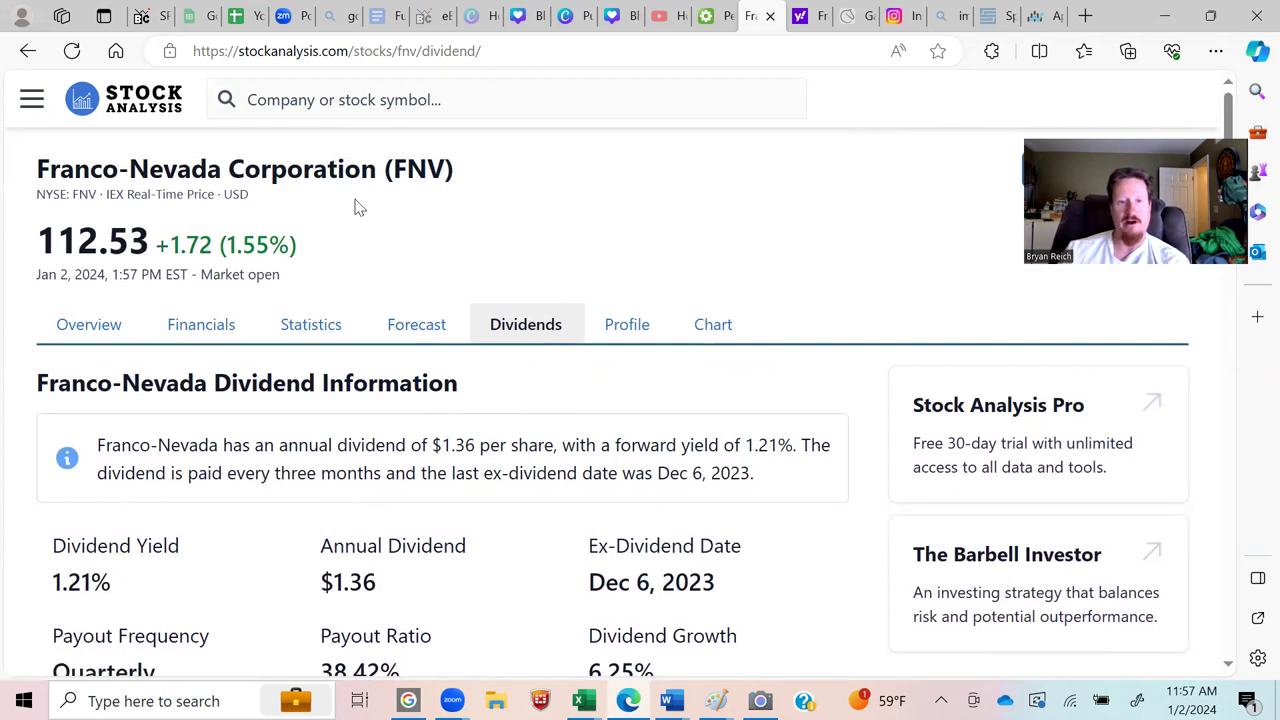
Step: Search Stock Analysis for tsm and open Taiwan Semiconductor's dividend information
key(slash)
text(t)
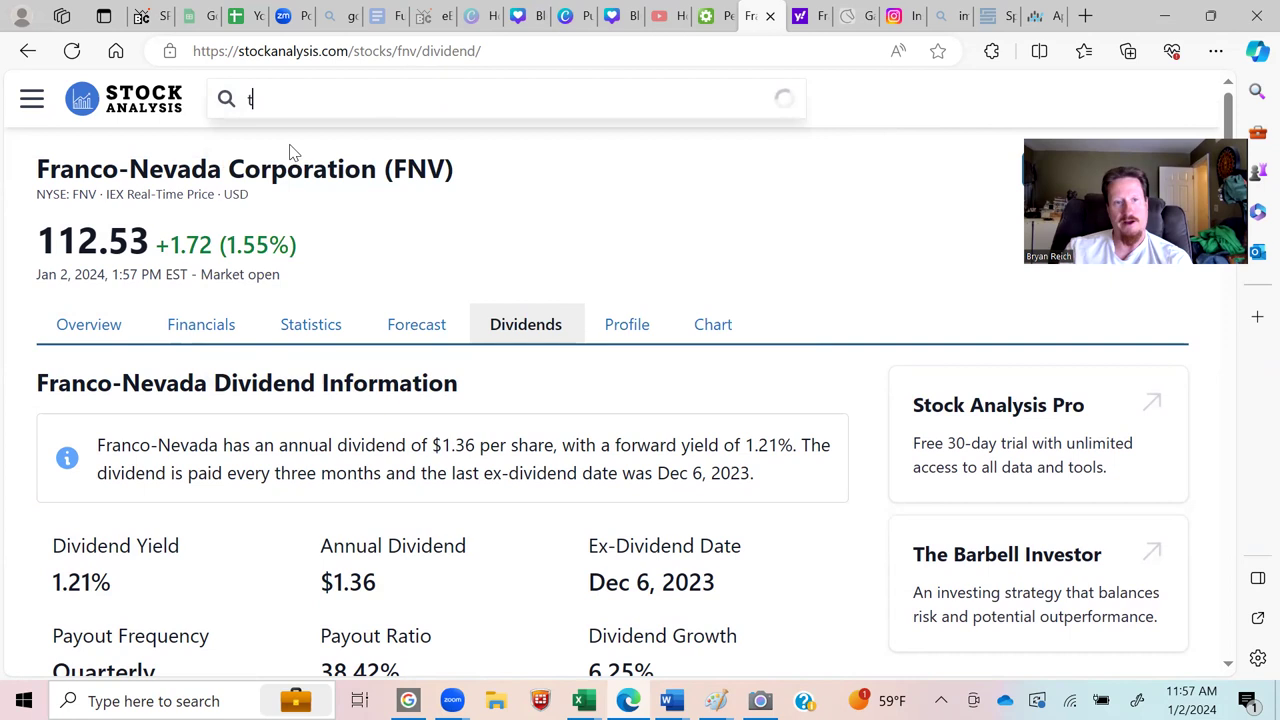
text(sm)
click(304, 146)
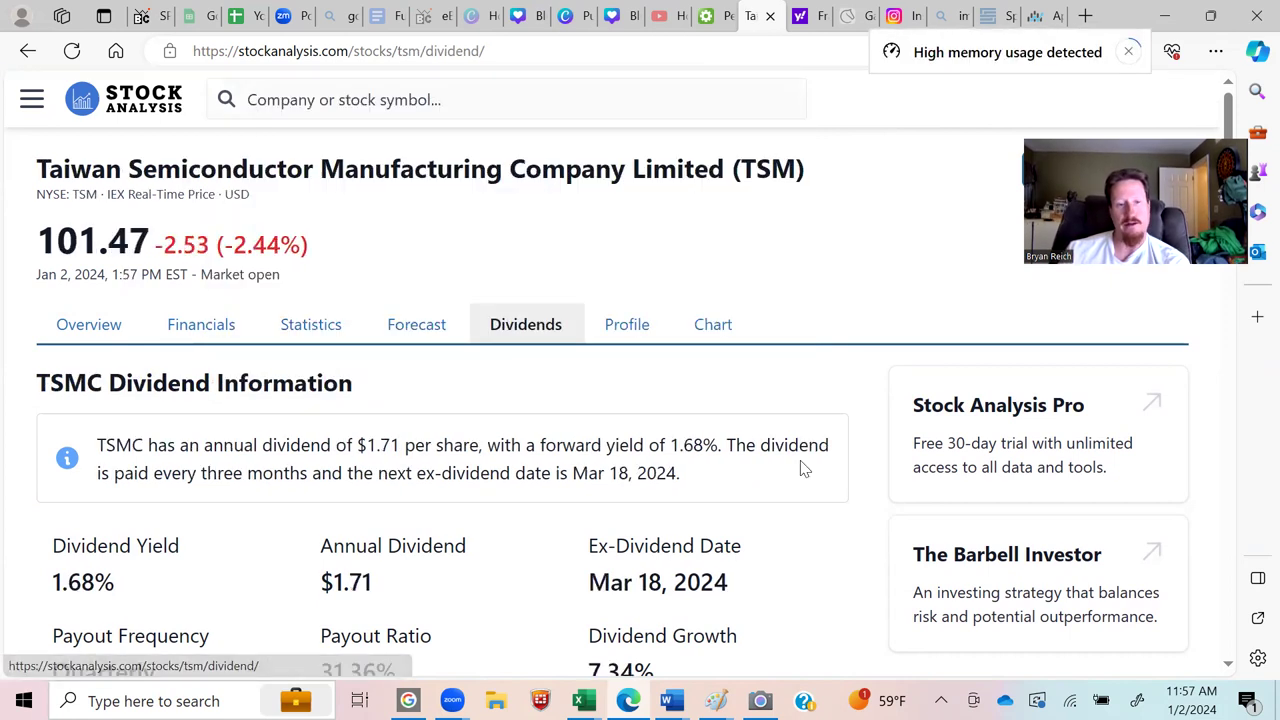
Step: Examine TSM's dividend summary and history, comparing the recent cash amounts with those of earlier years
scroll(531, 389, down, 4)
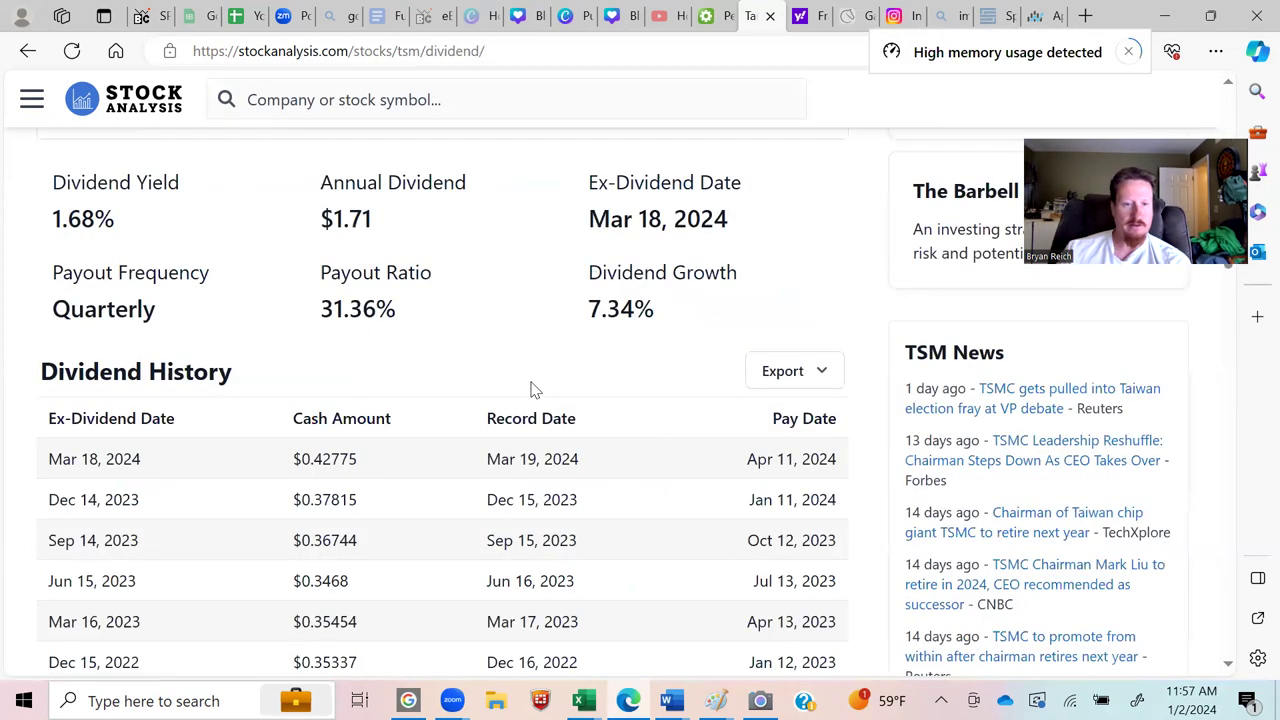
scroll(531, 389, down, 10)
scroll(434, 386, up, 4)
scroll(434, 386, up, 4)
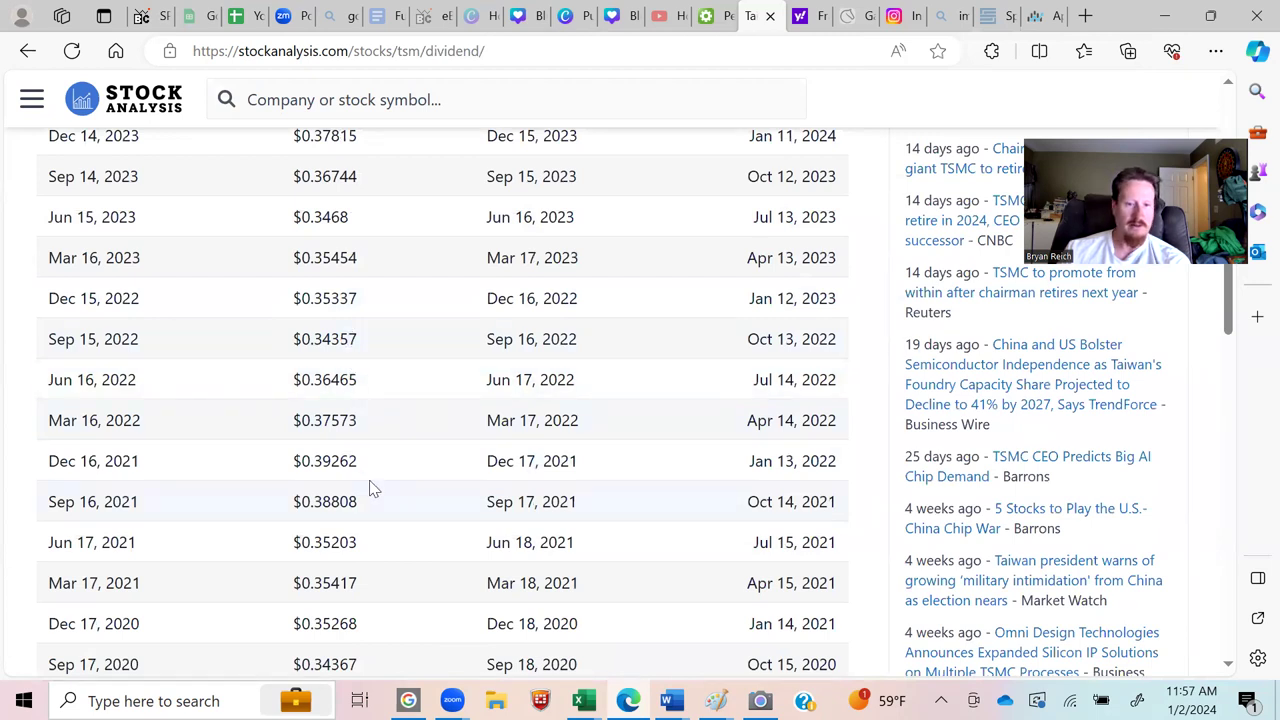
scroll(351, 292, up, 1)
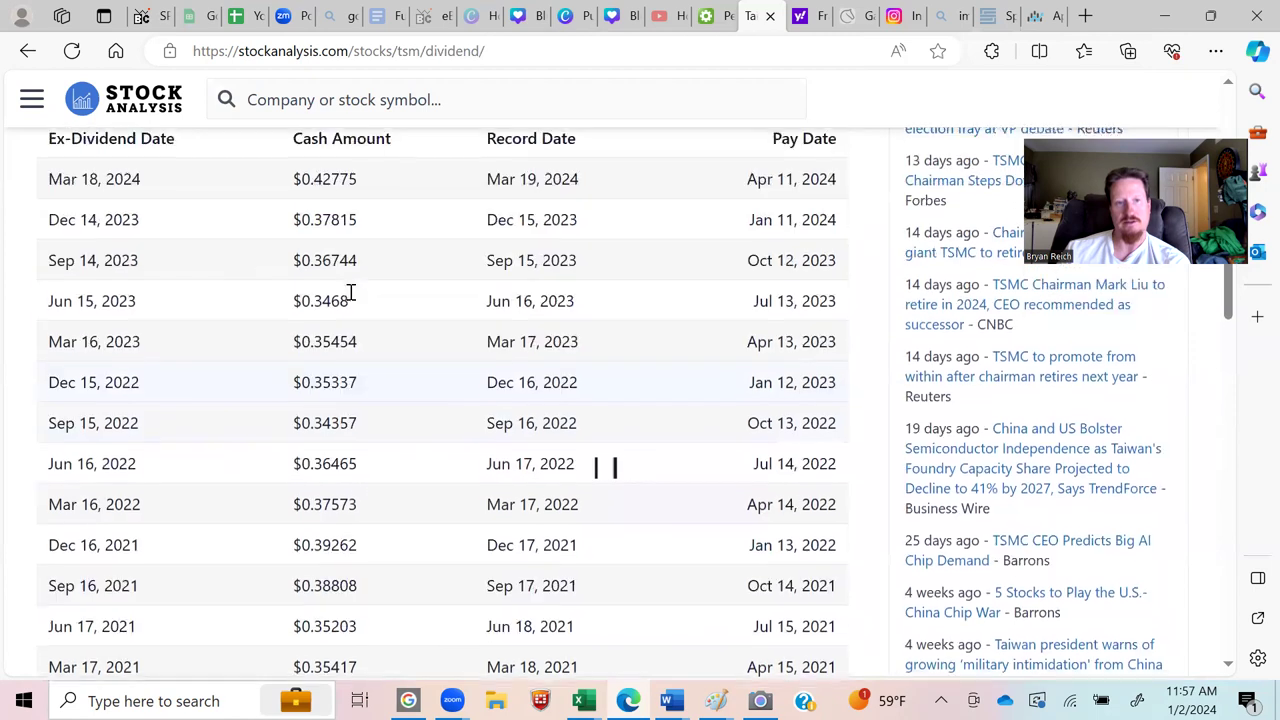
scroll(351, 296, up, 1)
scroll(383, 437, down, 3)
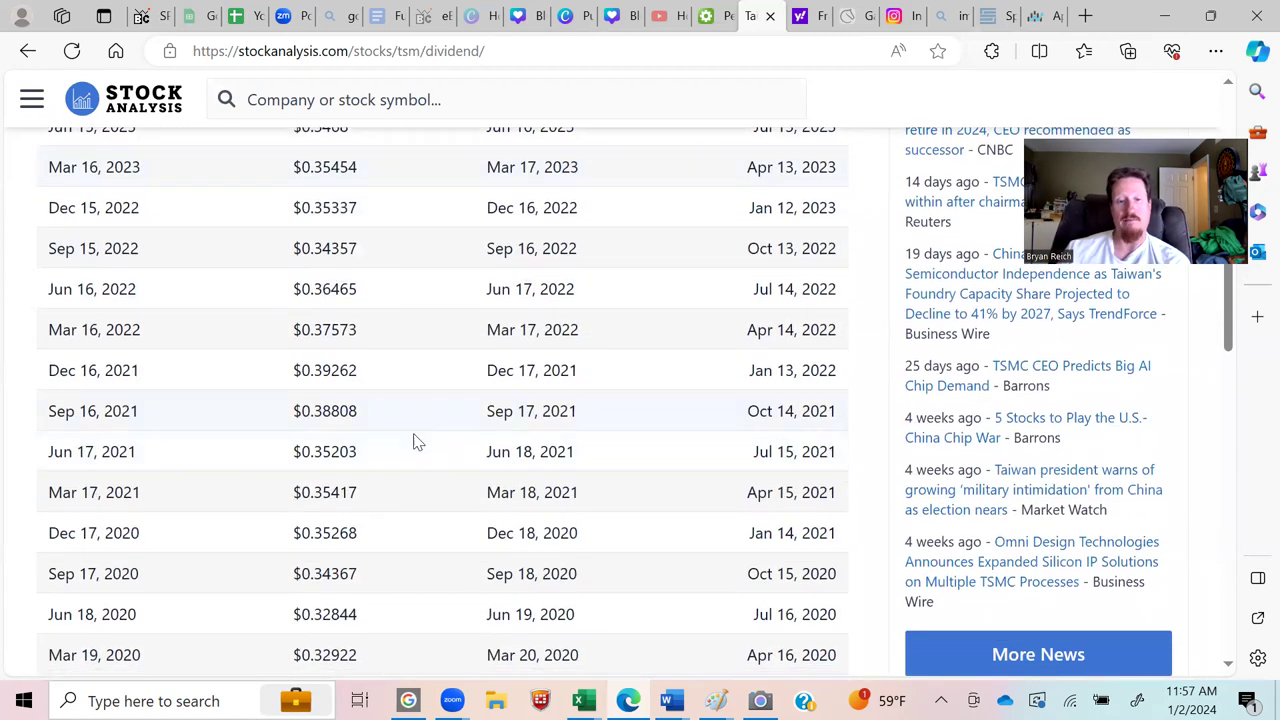
scroll(403, 452, up, 3)
scroll(403, 452, up, 1)
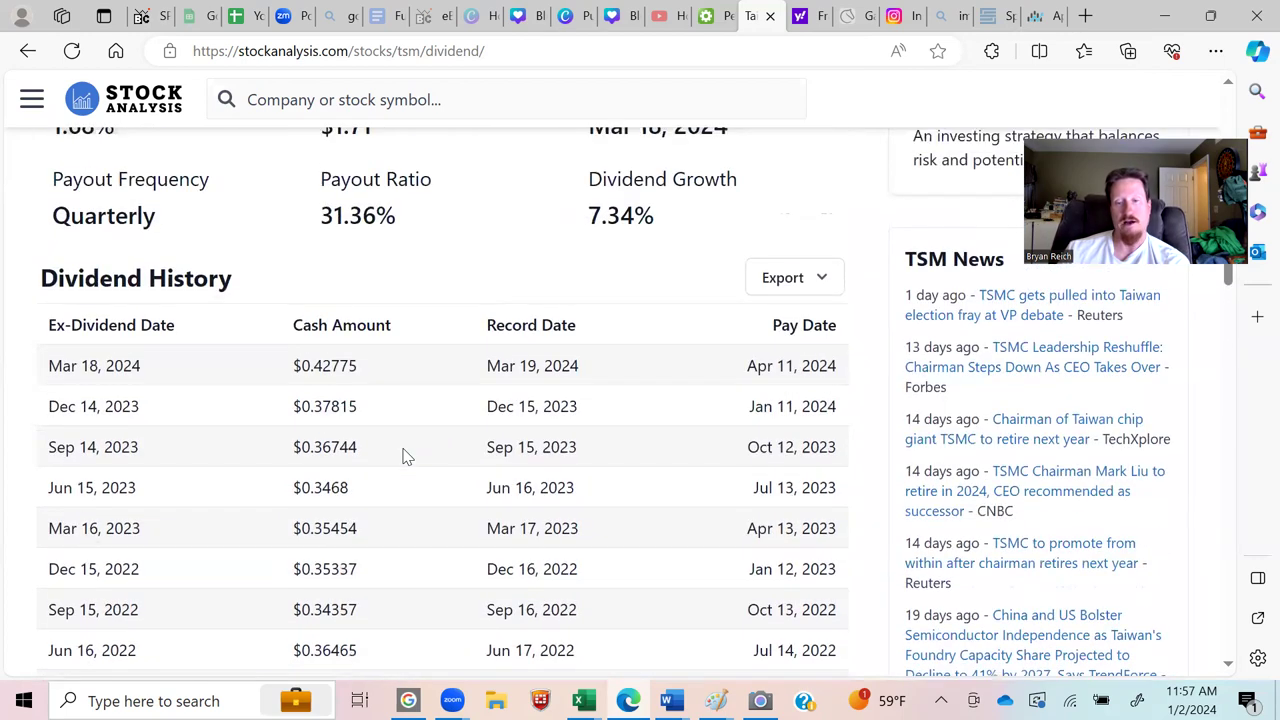
Step: Review TSM's latest dividend amounts, and open the Youtube Gems spreadsheet to look over its list of companies
scroll(391, 417, up, 2)
scroll(437, 365, down, 3)
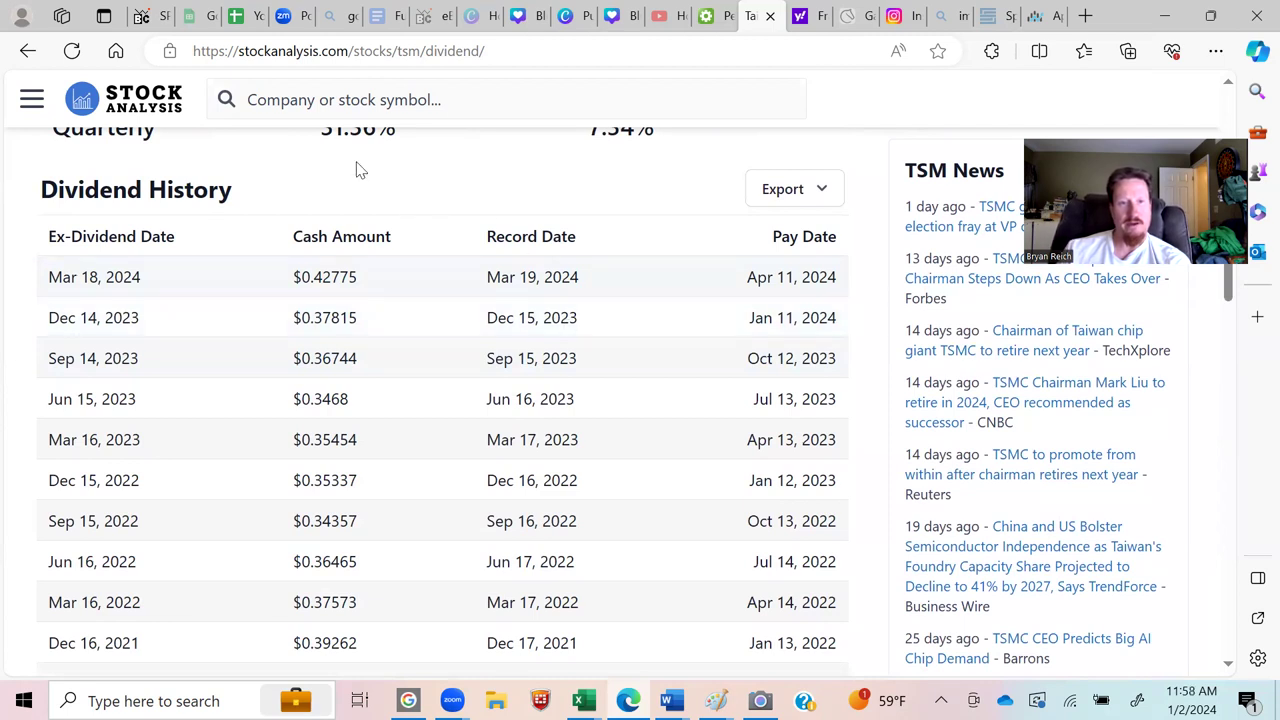
click(250, 18)
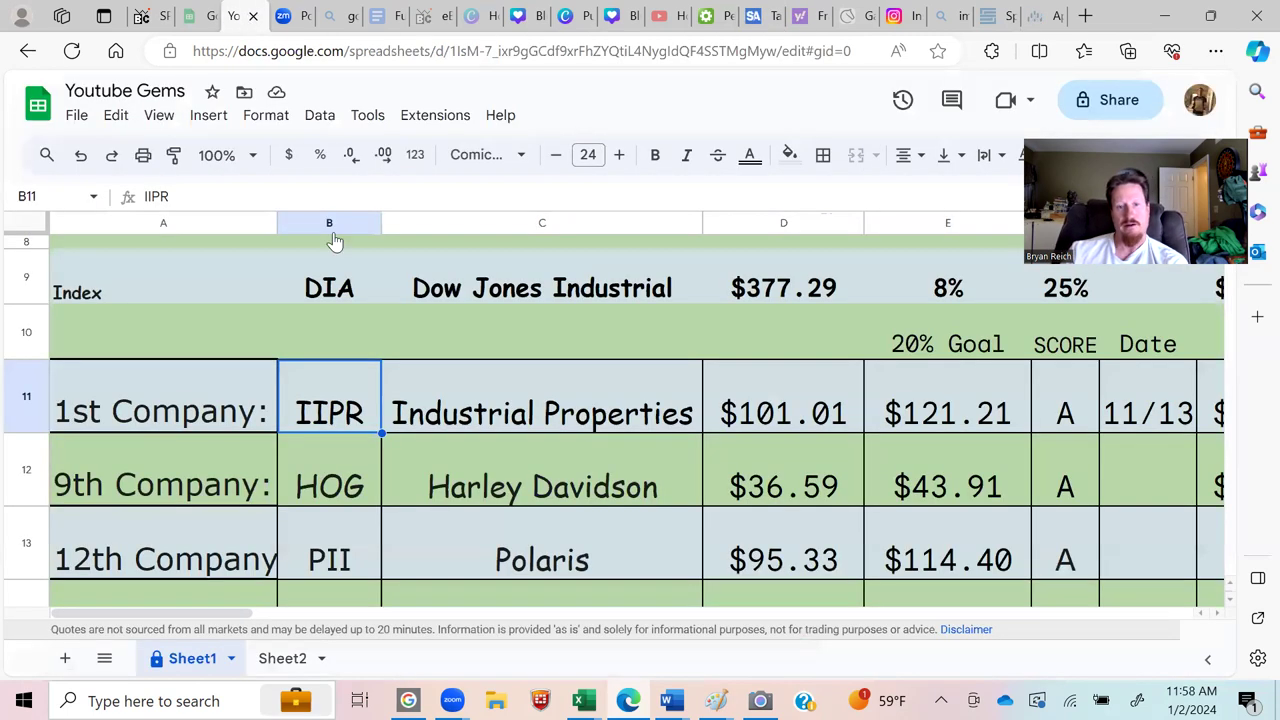
drag(197, 610, 229, 613)
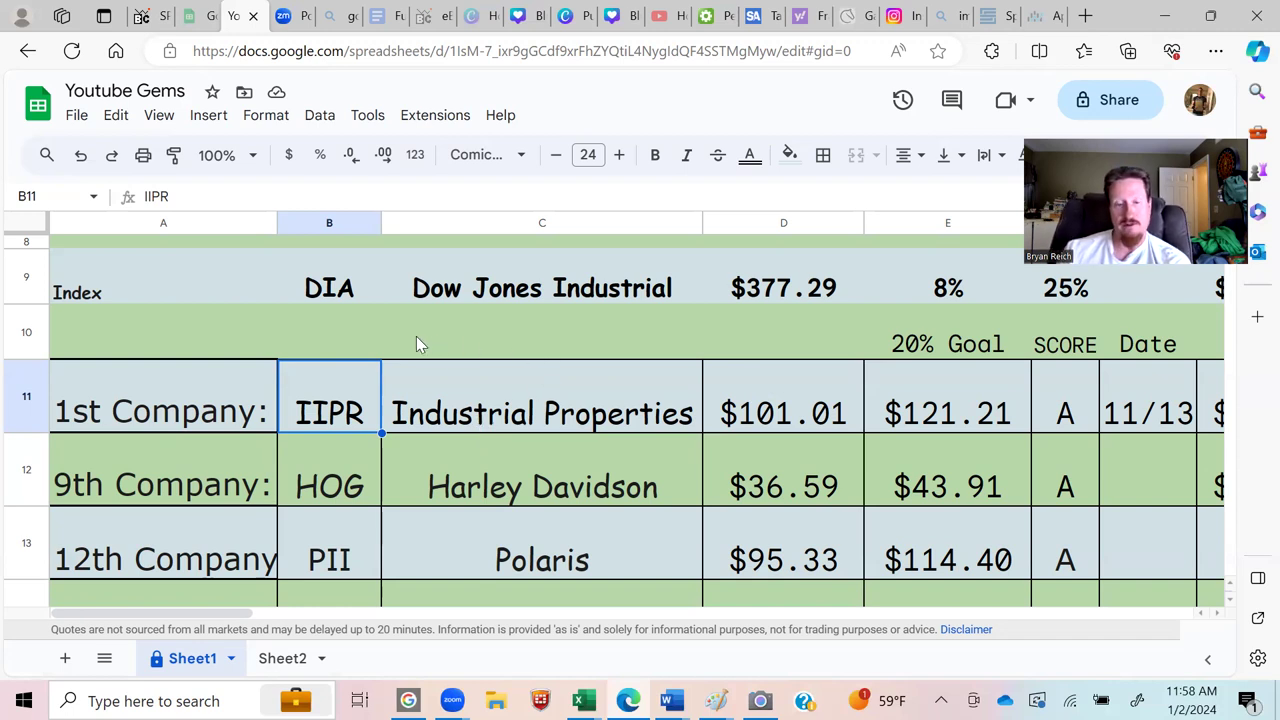
scroll(580, 387, down, 1)
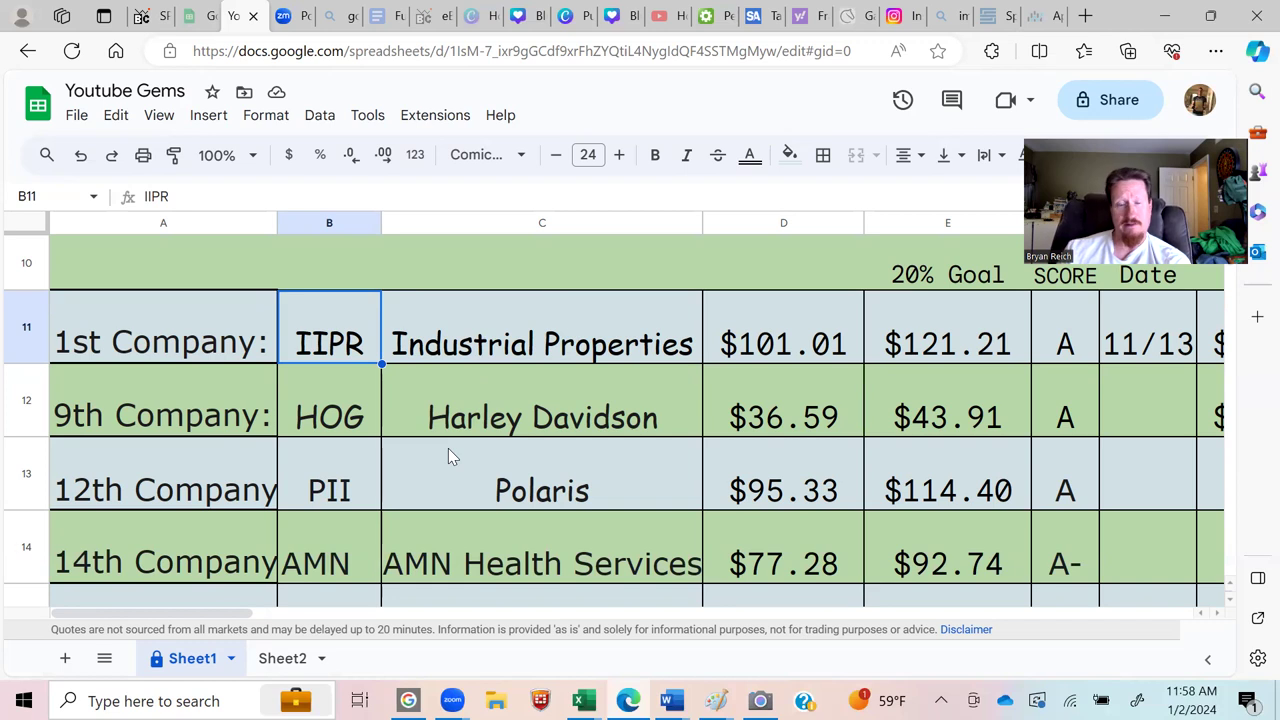
scroll(340, 458, up, 5)
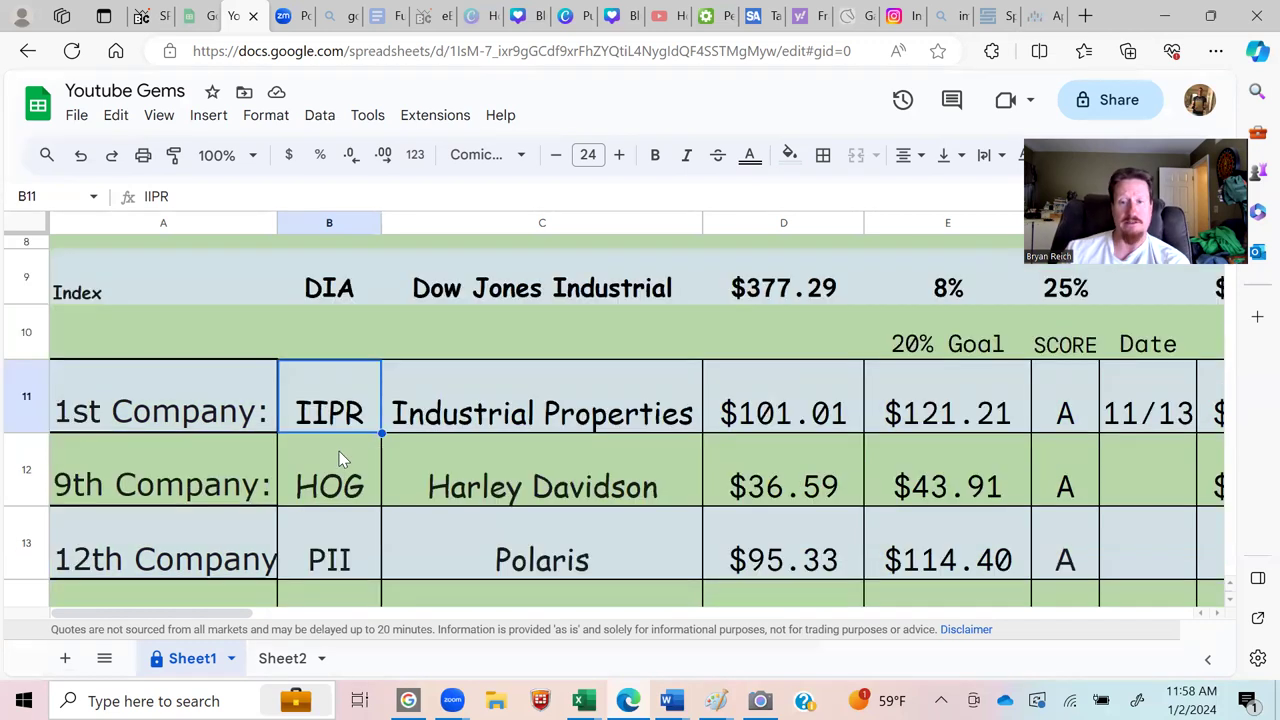
scroll(453, 506, down, 2)
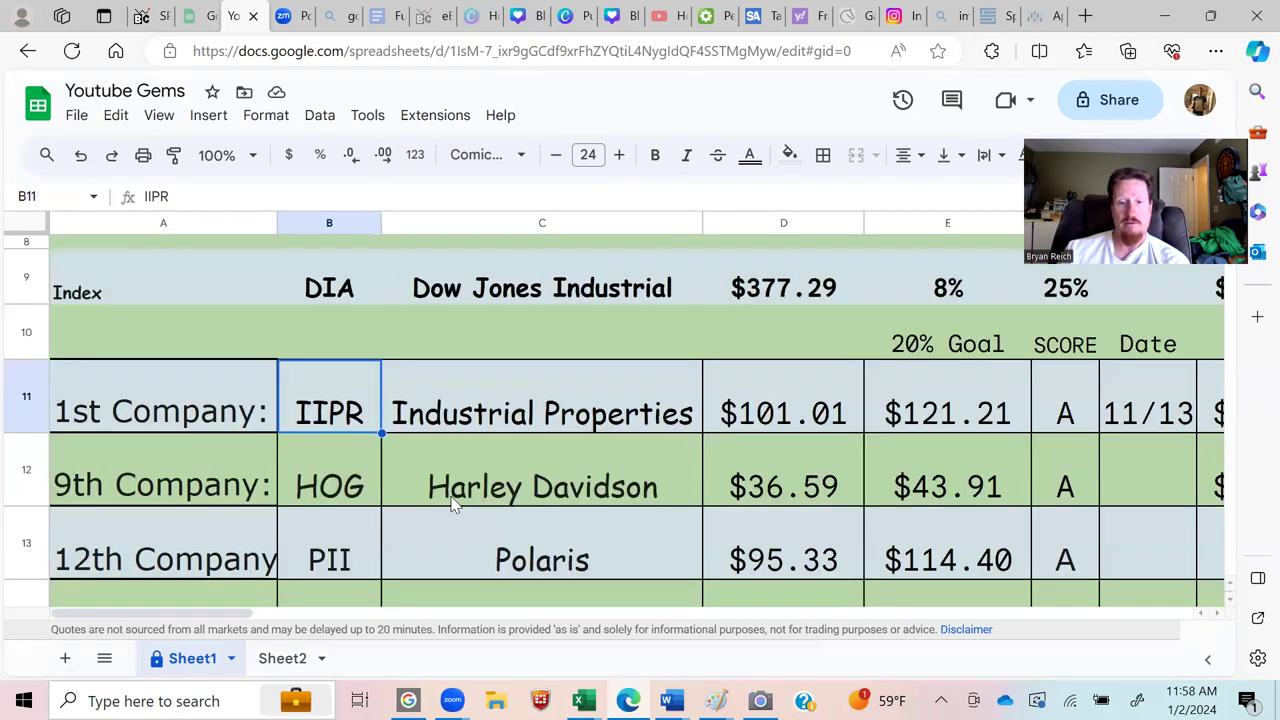
Step: Examine the Industrial Properties row from the company name through the 20% goal, score, date, price, current gain and yield
click(516, 387)
key(Right)
key(Right)
key(Right)
key(Right)
key(Right)
key(Right)
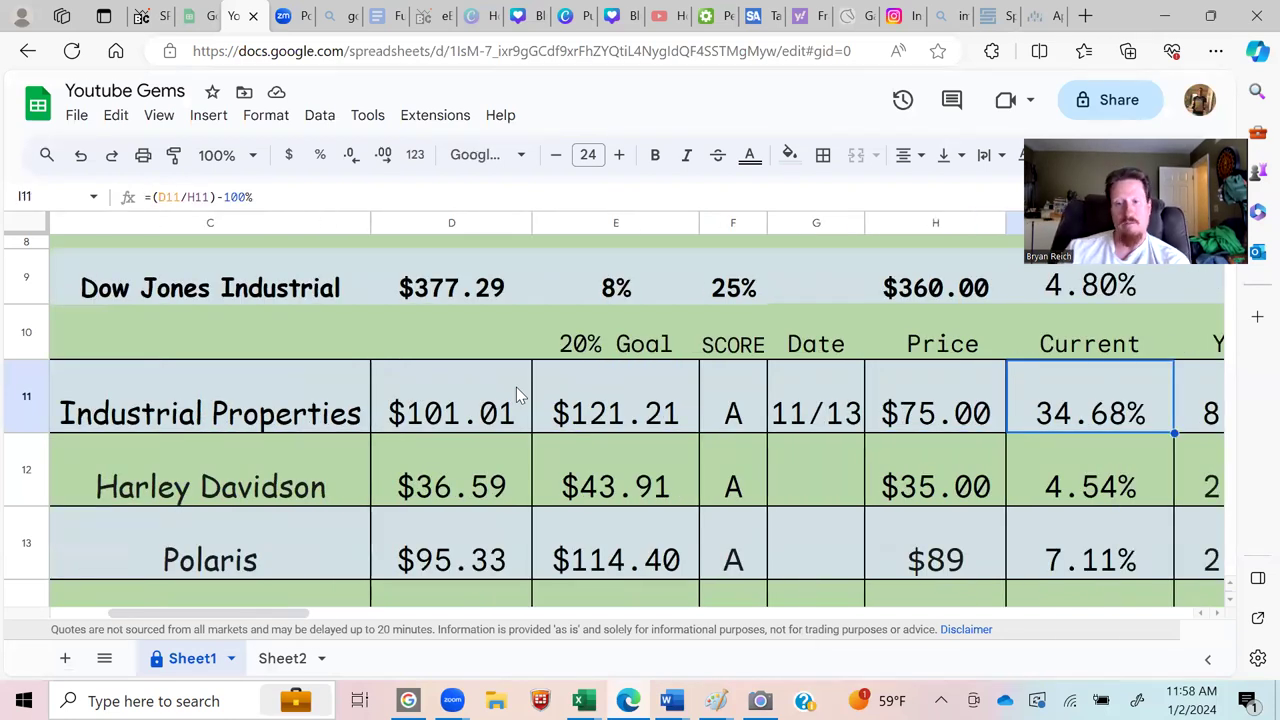
key(Right)
key(Left)
key(Left)
key(Left)
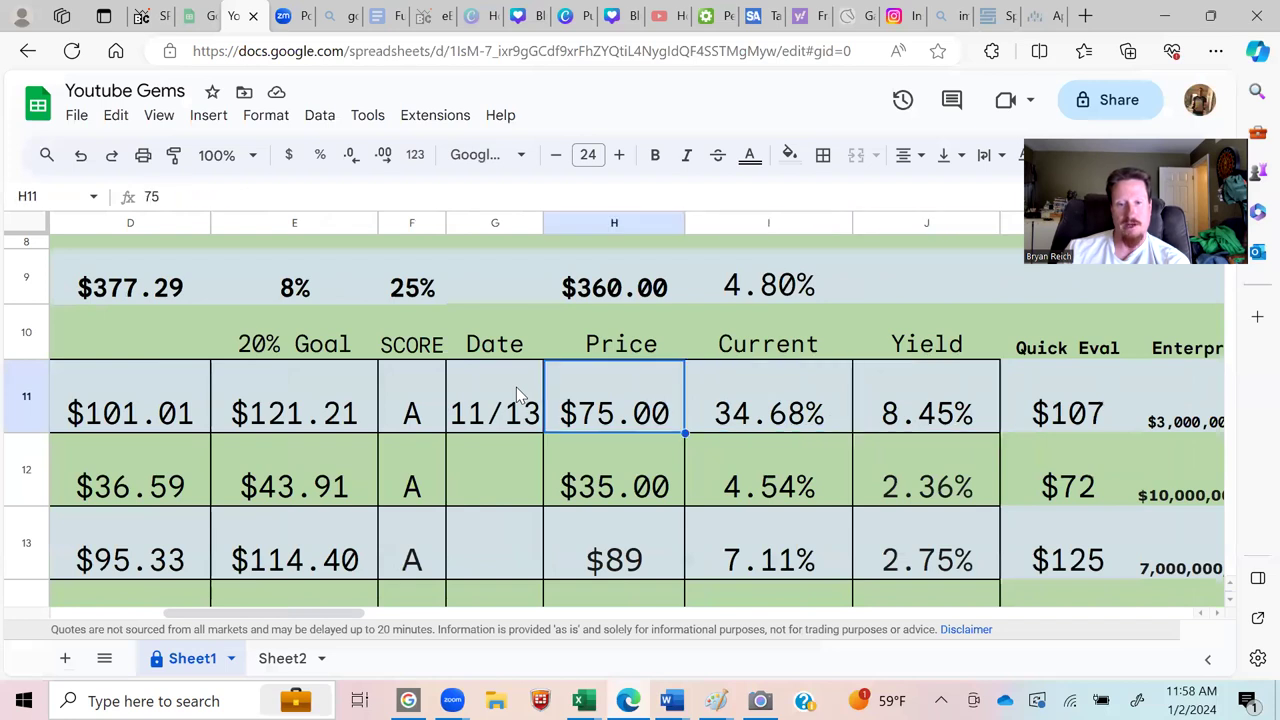
Step: Examine the Industrial Properties row's quick evaluation, enterprise value, outstanding shares, timing, target price, EPS growth, grade and free cash
key(Right)
key(Right)
key(Right)
key(Right)
key(Right)
key(Right)
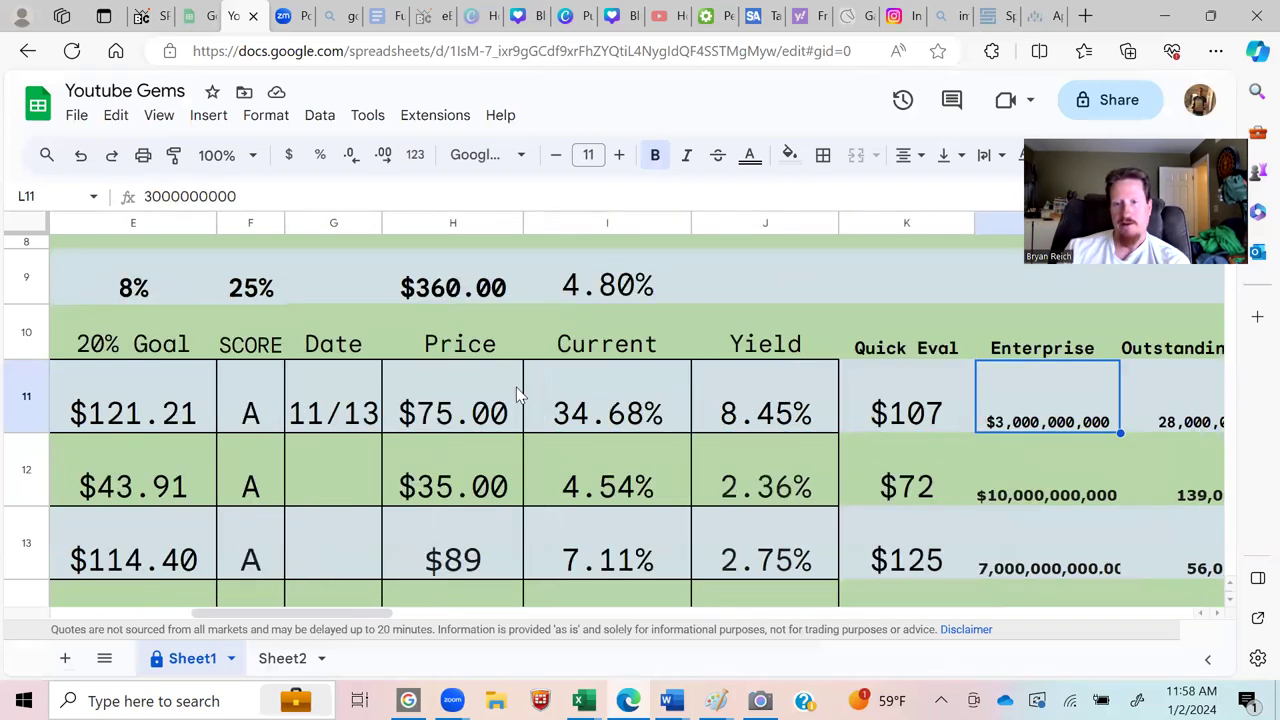
key(Right)
key(Right)
key(Right)
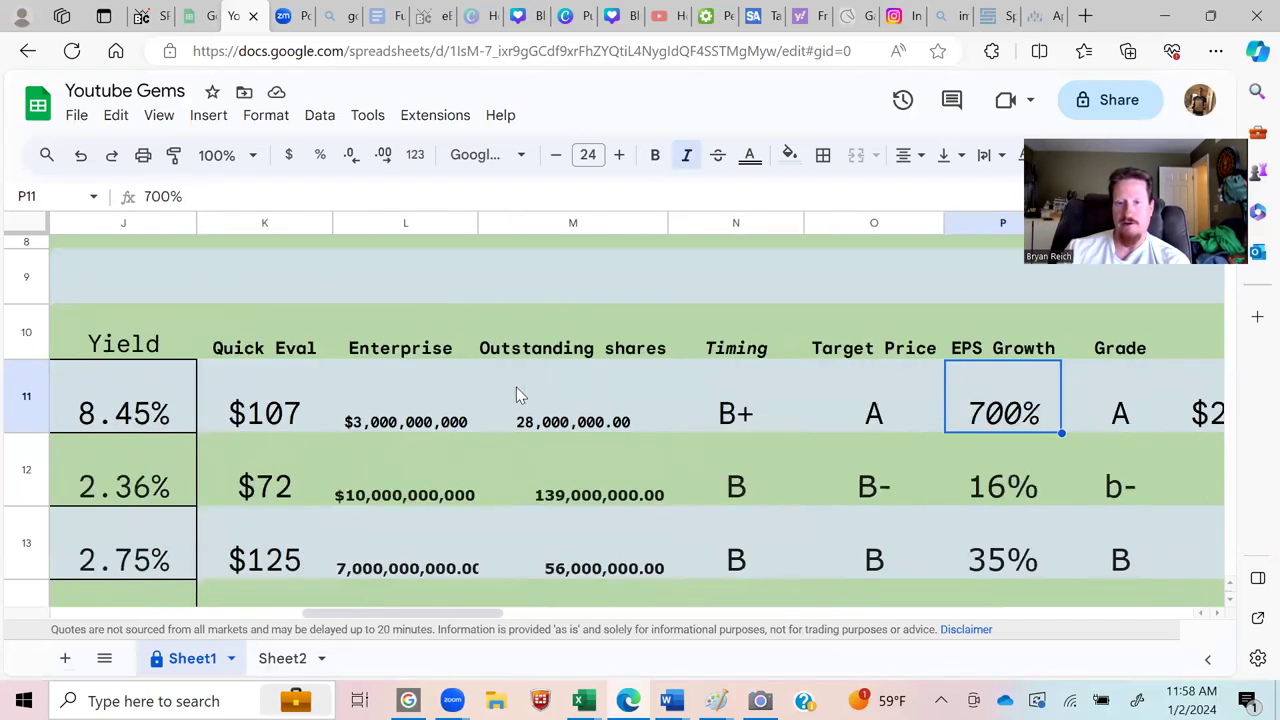
key(Right)
key(Right)
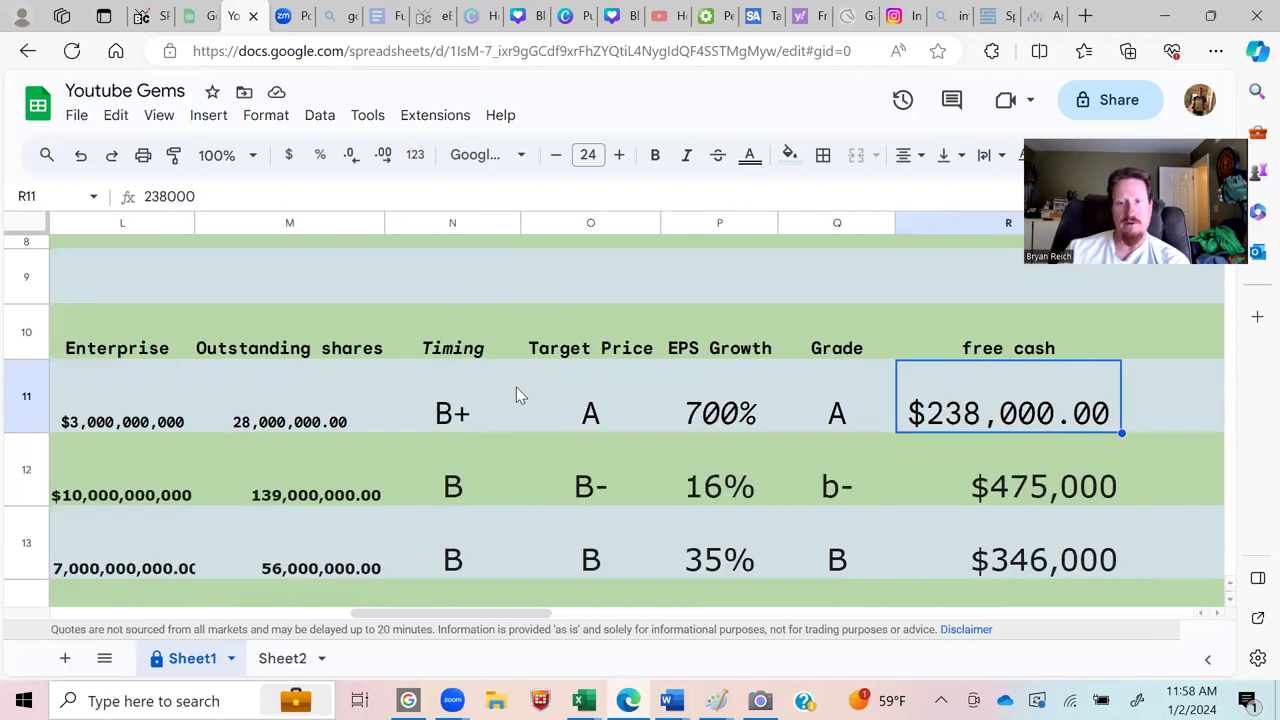
key(Right)
Step: Compare the EPS growth, target price and timing entries for Industrial Properties
key(Left)
key(Left)
key(Left)
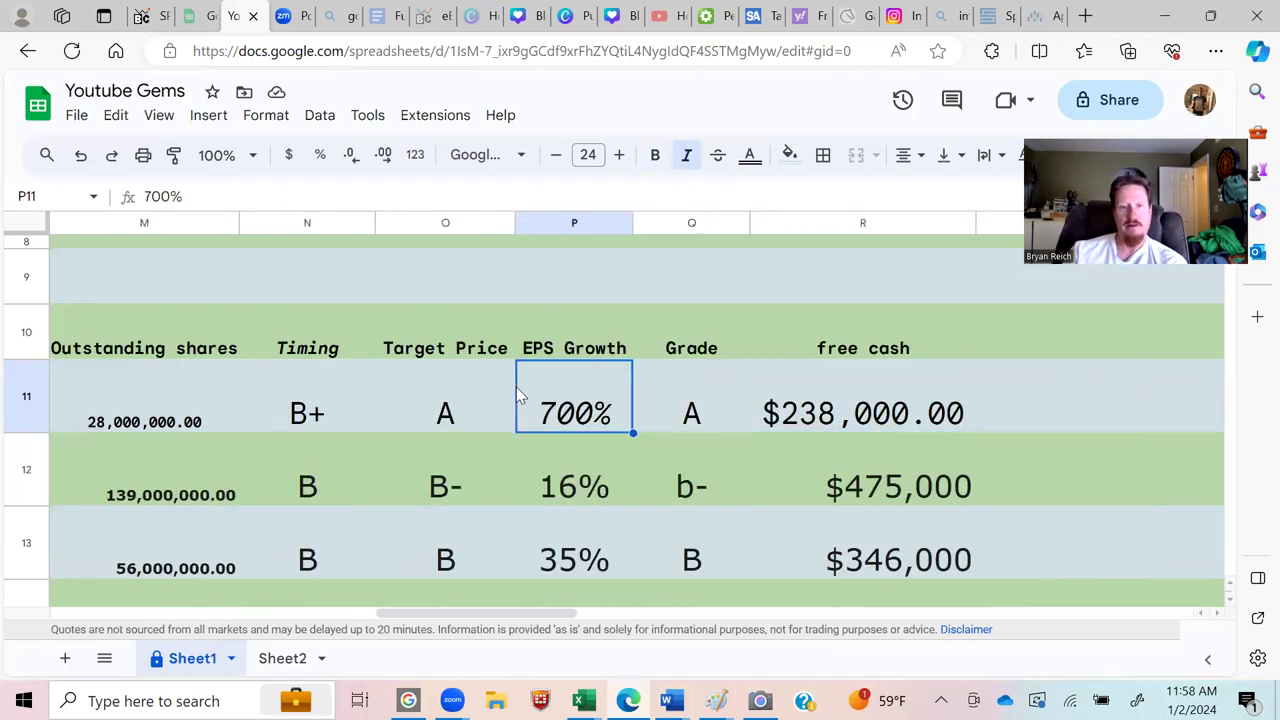
key(Left)
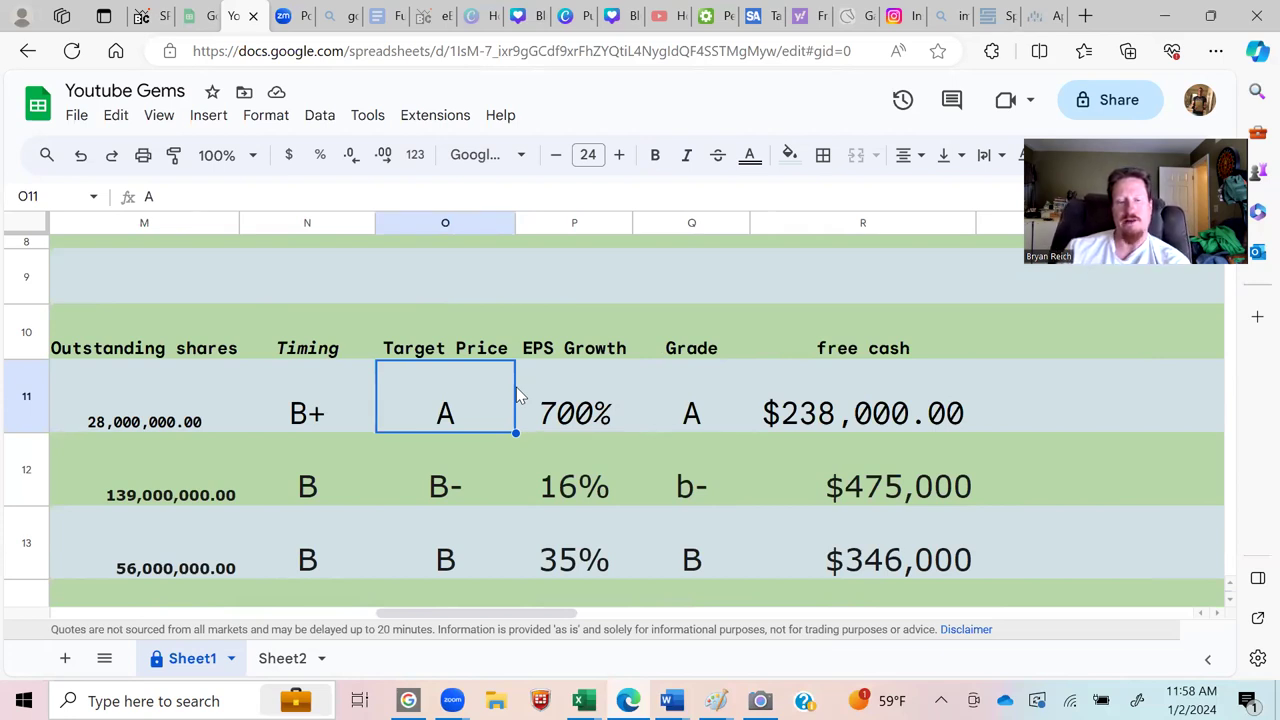
key(Left)
key(Right)
key(Left)
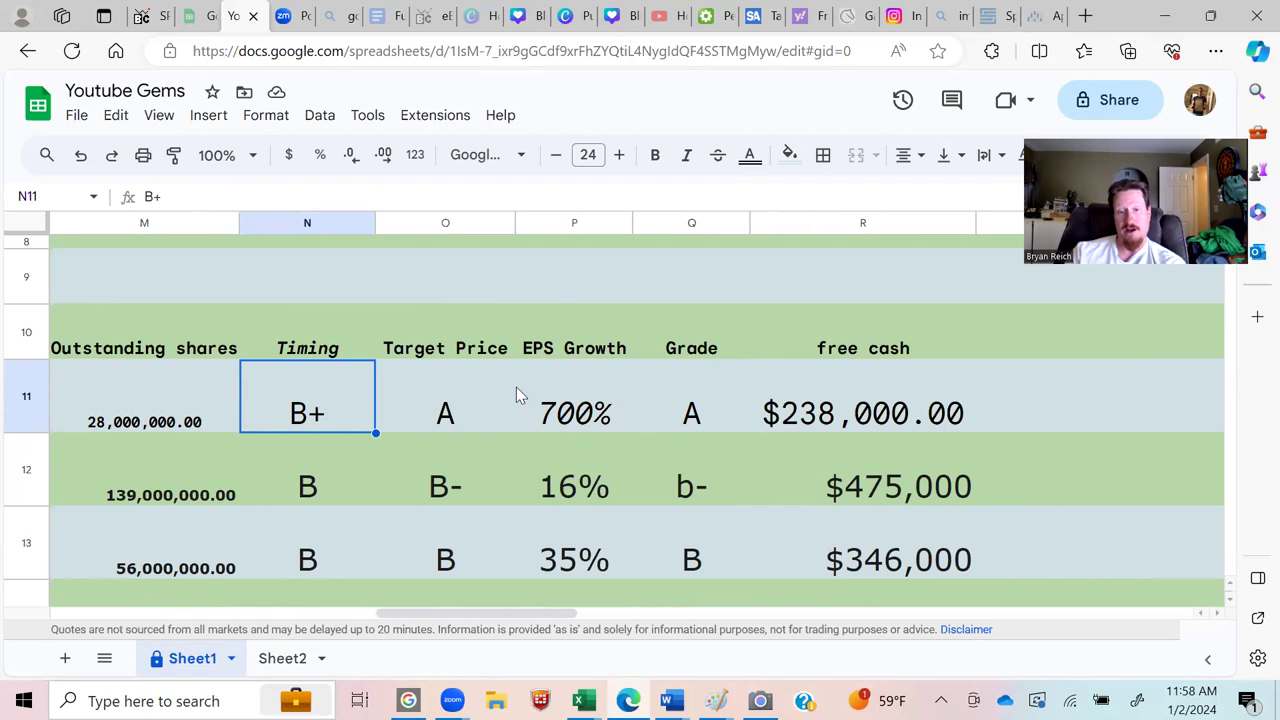
key(Right)
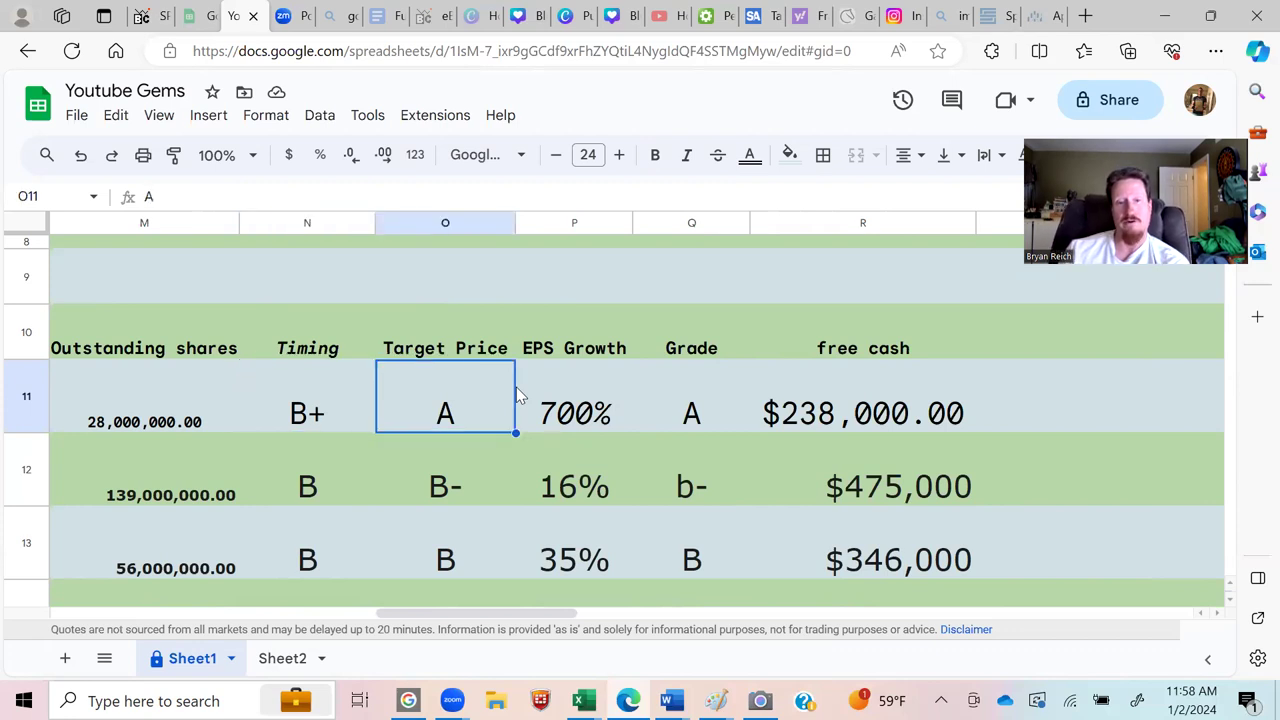
key(Left)
key(Right)
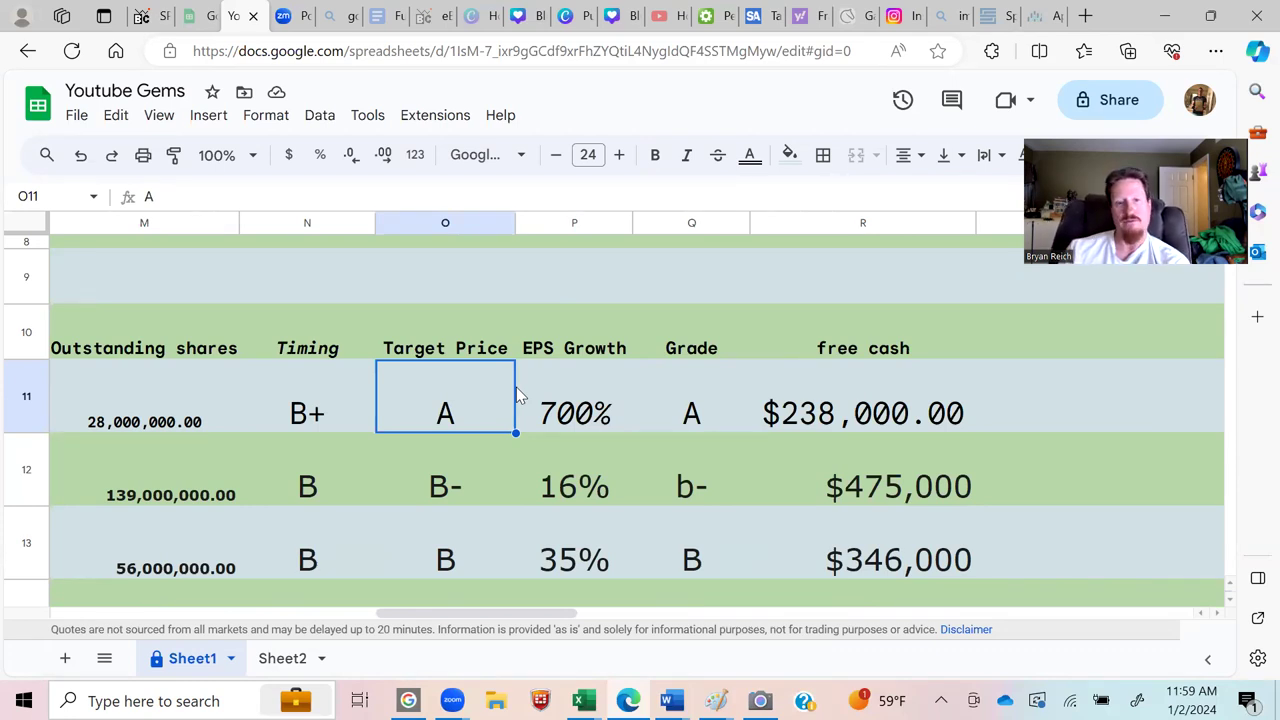
Step: Go back along the Industrial Properties row and inspect the formulas for its 20% goal and stock price
key(Left)
key(Left)
key(Left)
key(Left)
key(Left)
key(Left)
key(Left)
key(Left)
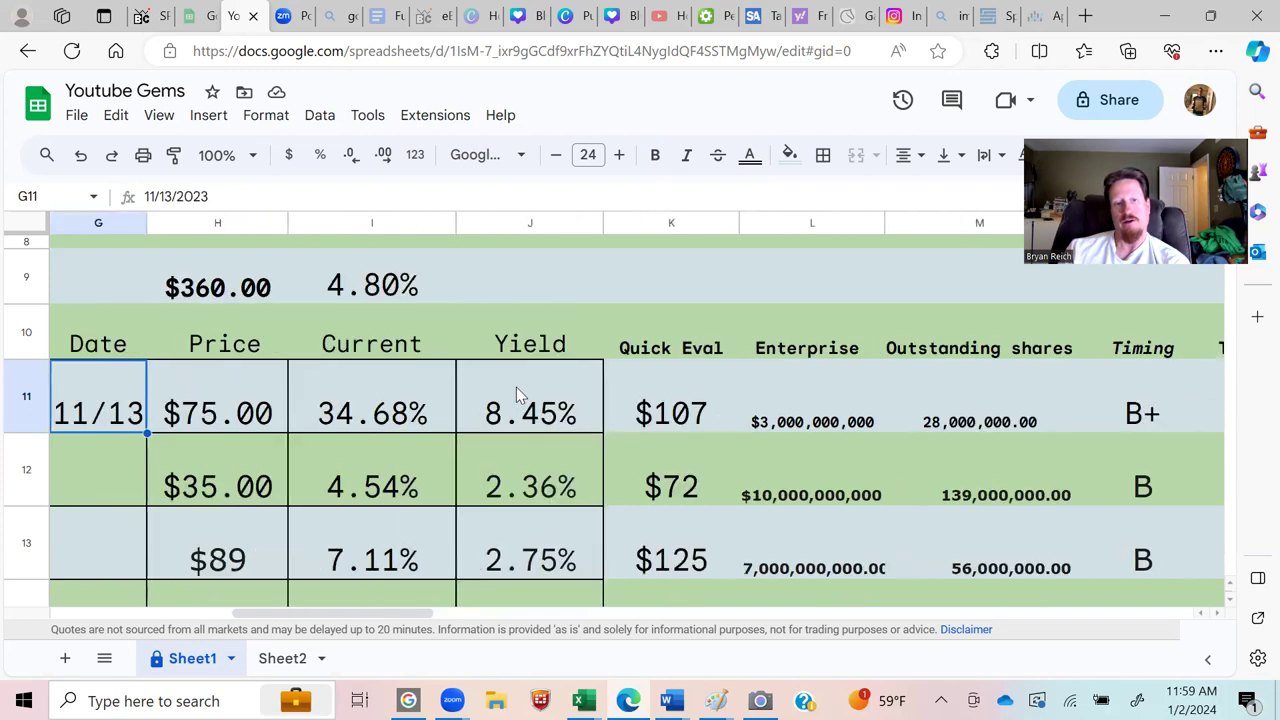
key(Left)
key(Left)
key(Left)
key(Left)
key(Left)
key(Right)
key(Right)
key(Right)
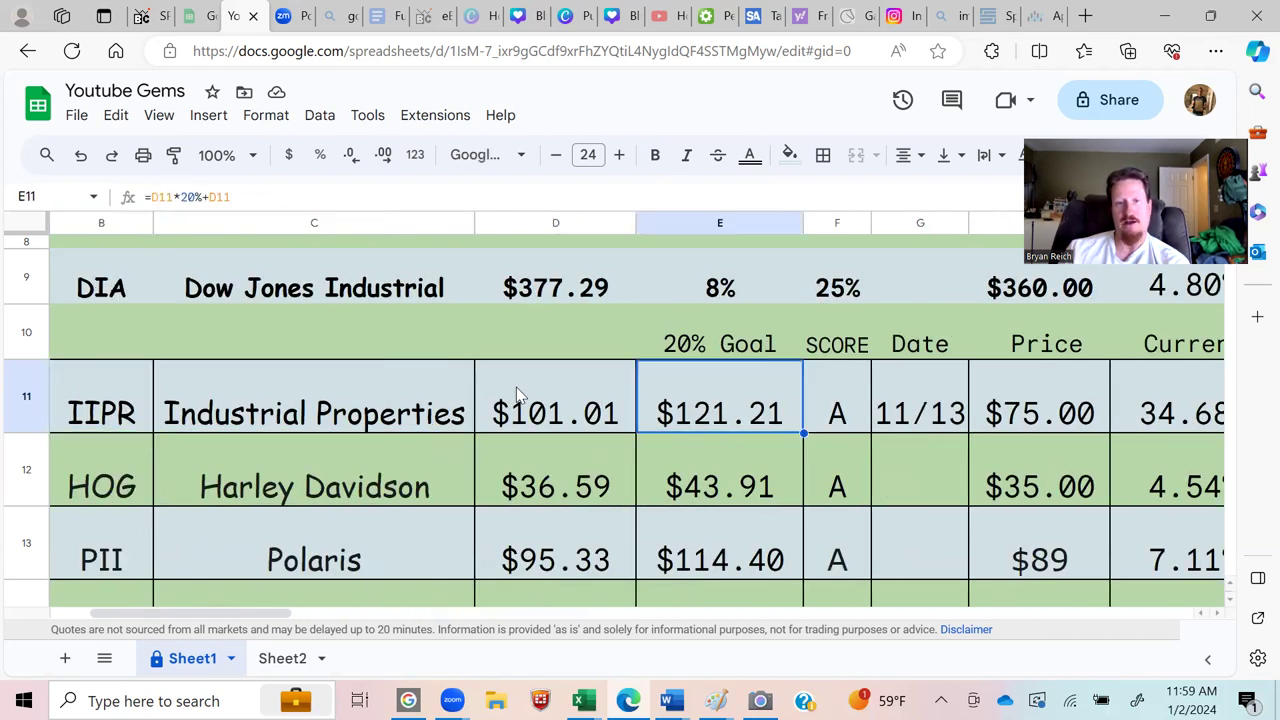
click(572, 402)
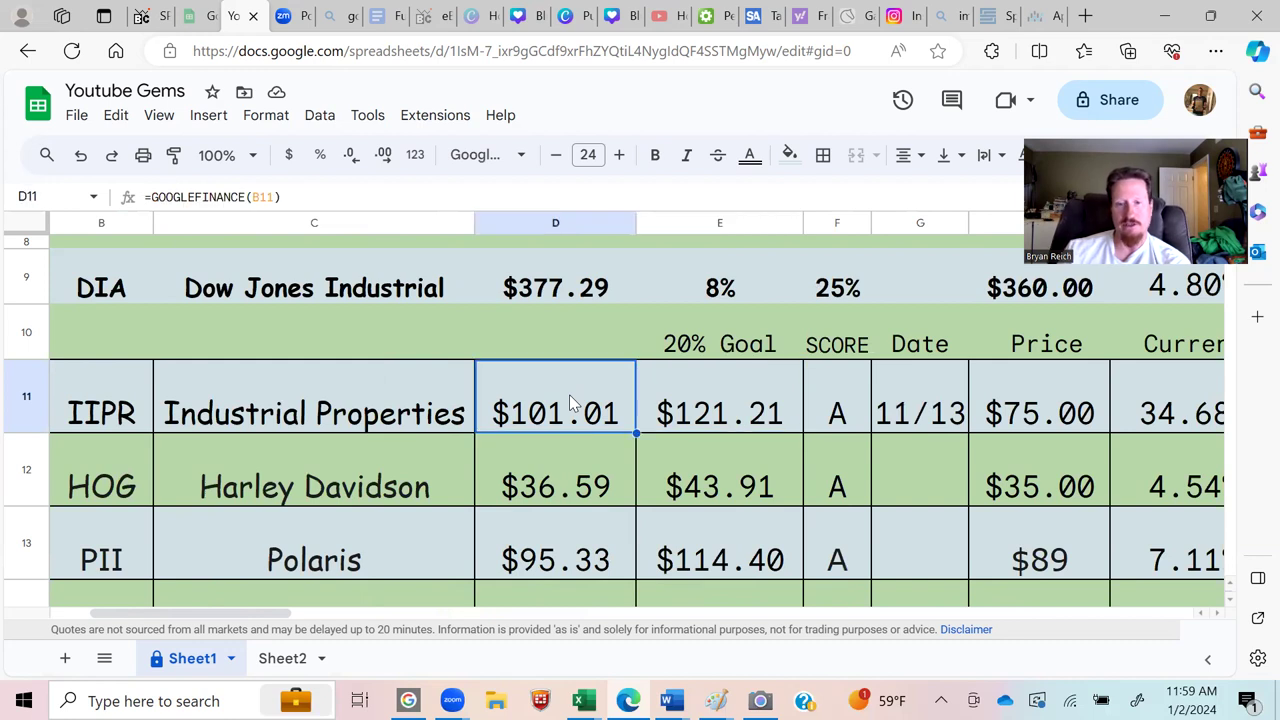
key(Left)
key(Left)
key(Left)
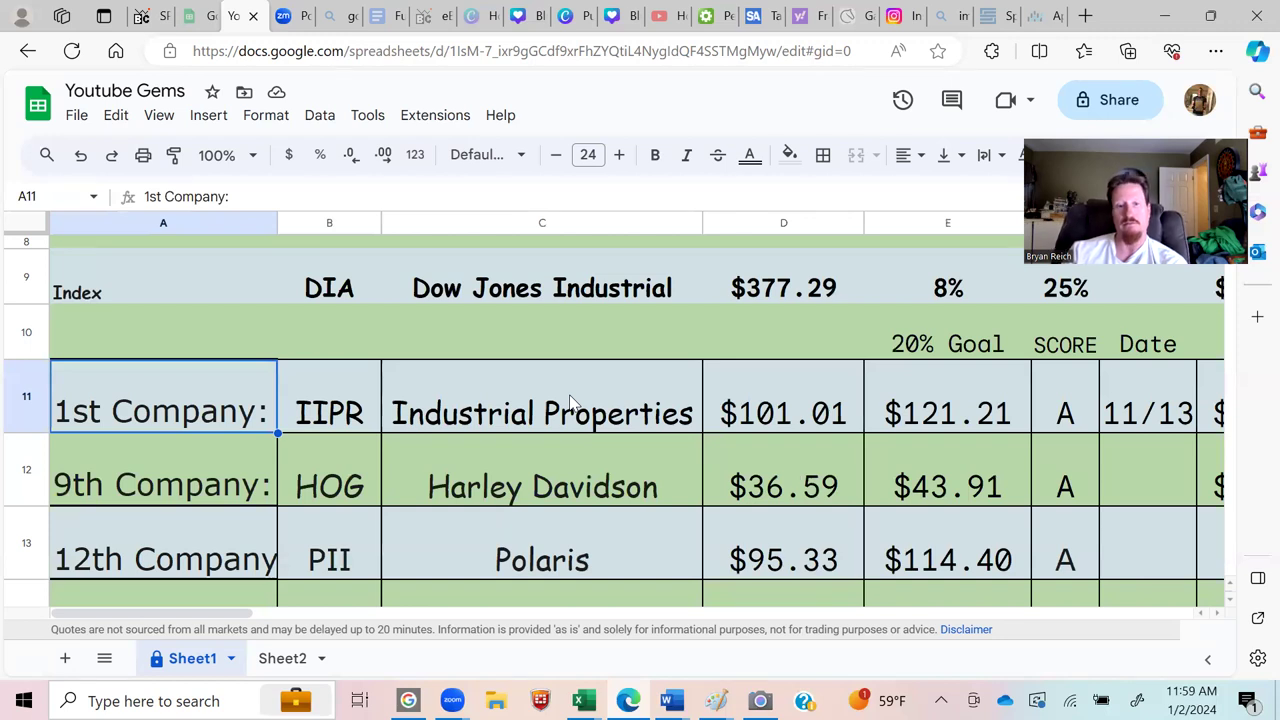
key(Up)
key(Up)
key(Up)
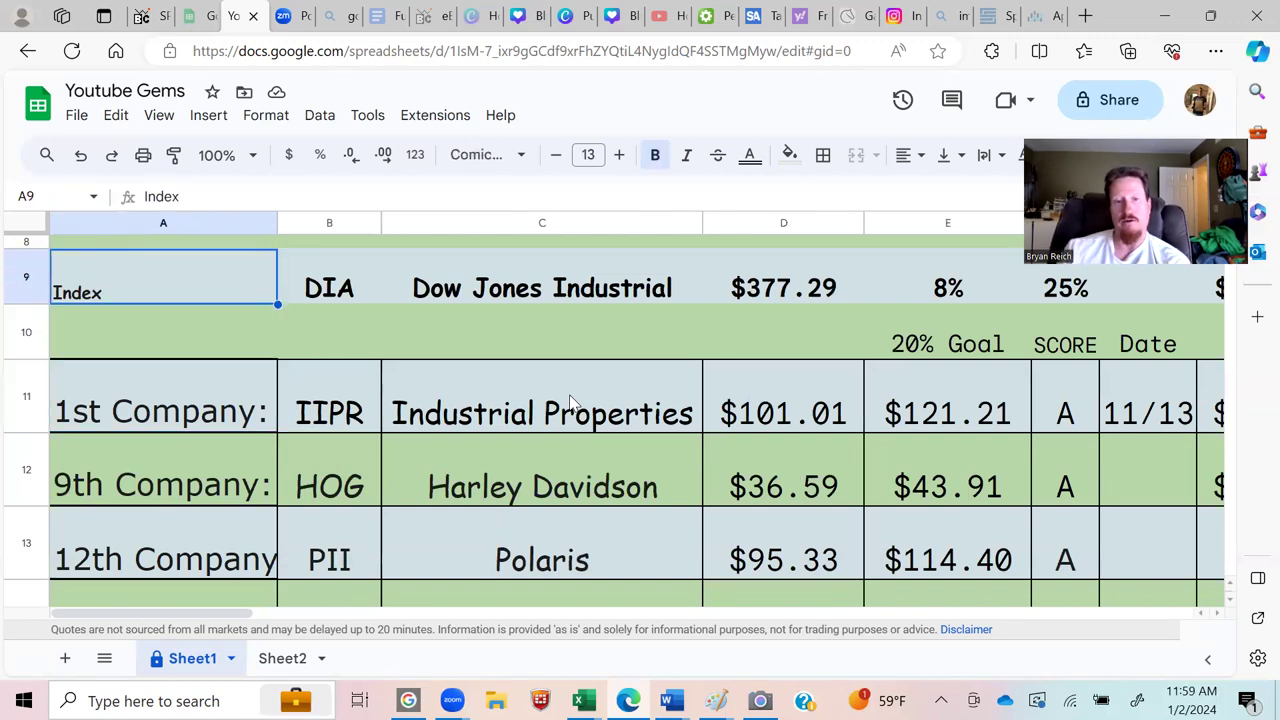
key(Down)
key(Down)
key(Down)
key(Down)
key(Down)
key(Down)
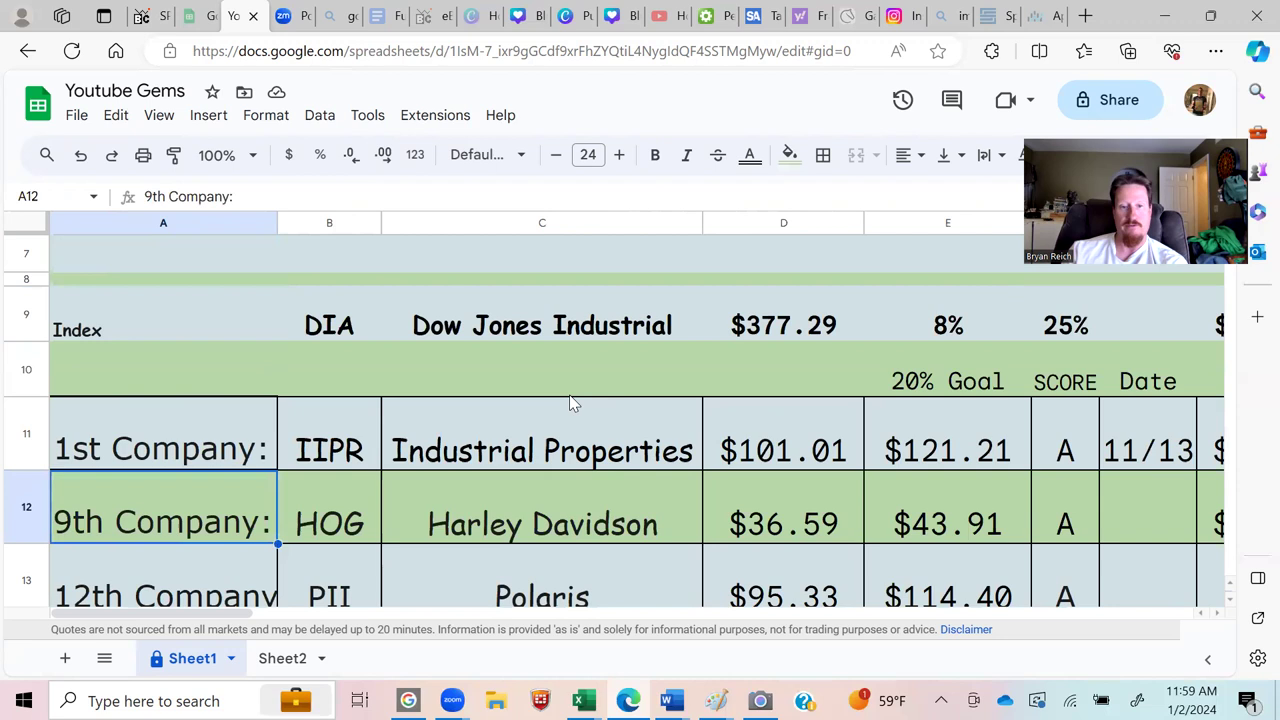
key(Up)
key(Up)
key(Up)
key(Up)
key(Up)
key(Up)
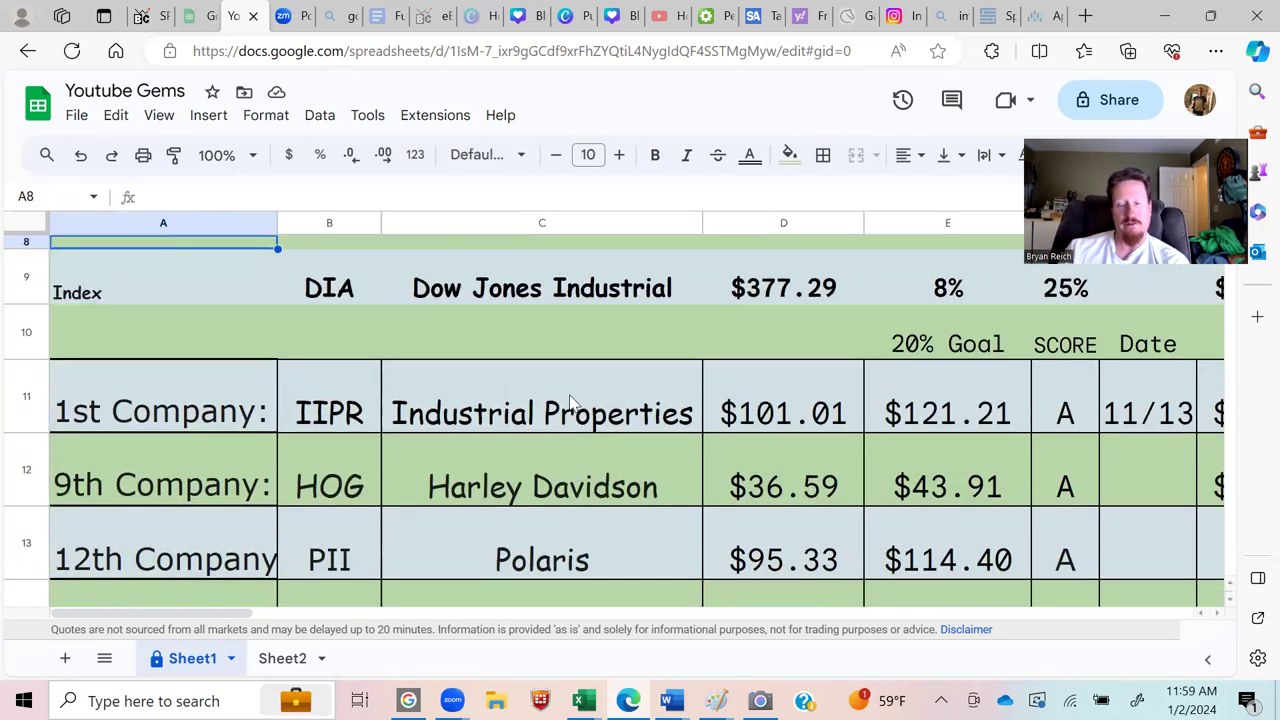
key(Down)
key(Down)
key(Down)
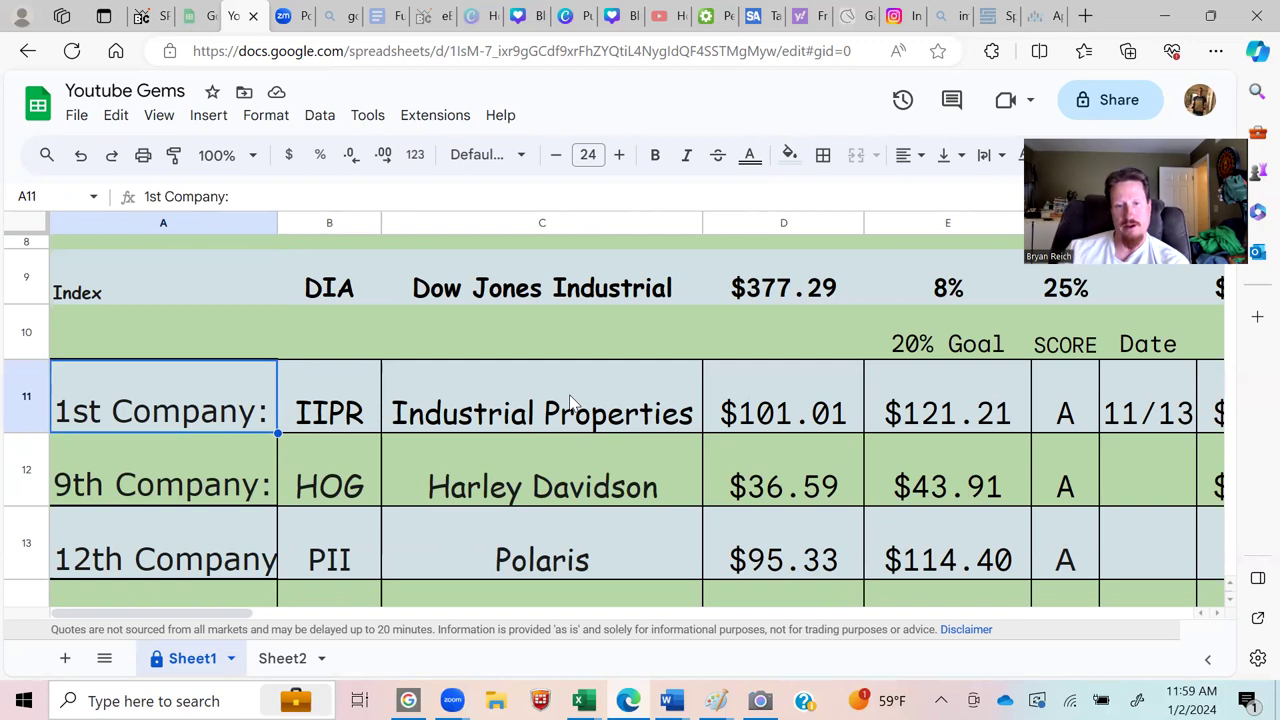
key(Right)
key(Right)
key(Left)
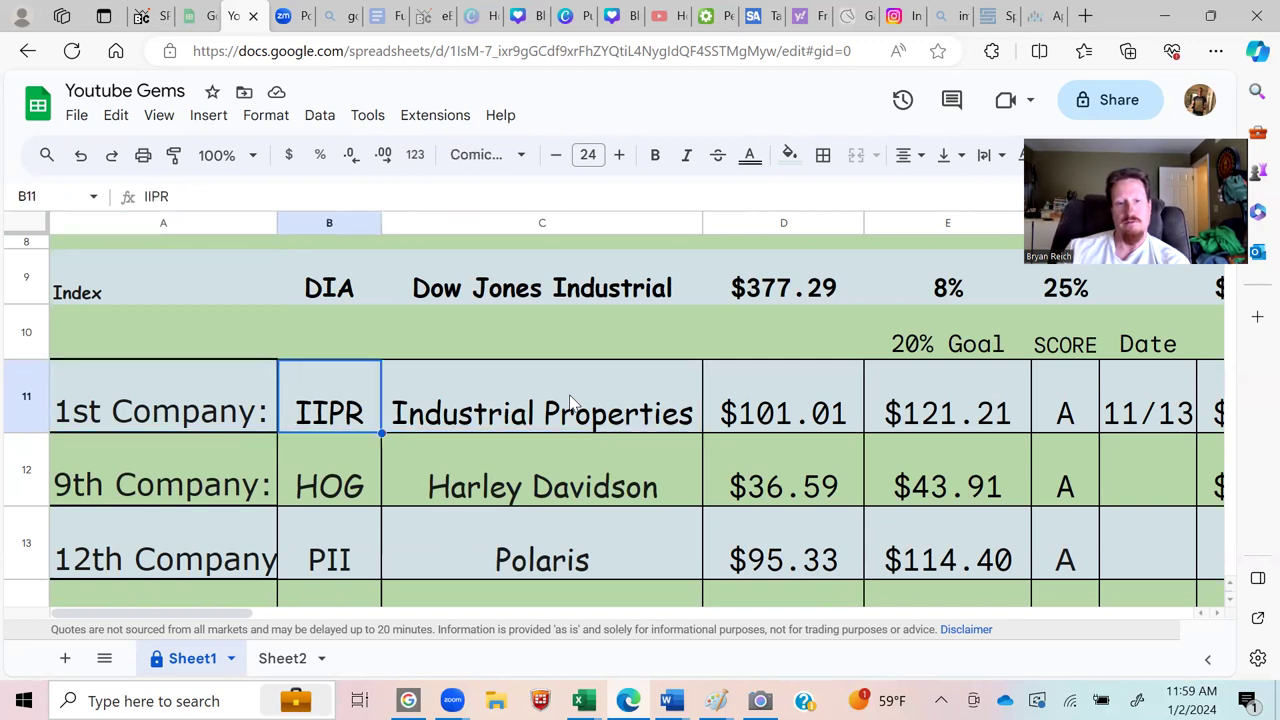
key(Left)
key(Up)
key(Up)
key(Up)
key(Up)
key(Down)
key(Down)
key(Down)
key(Down)
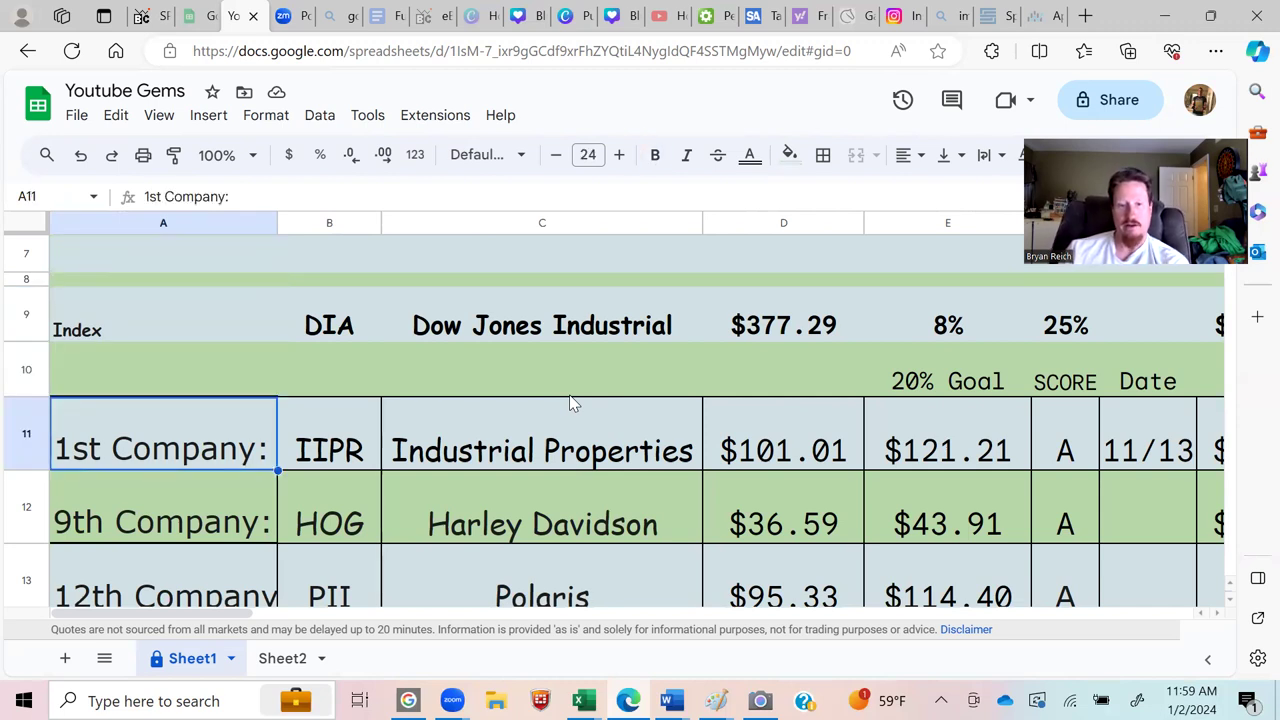
key(Right)
key(Right)
key(Right)
key(Right)
click(570, 400)
key(Left)
key(Left)
key(Right)
key(Right)
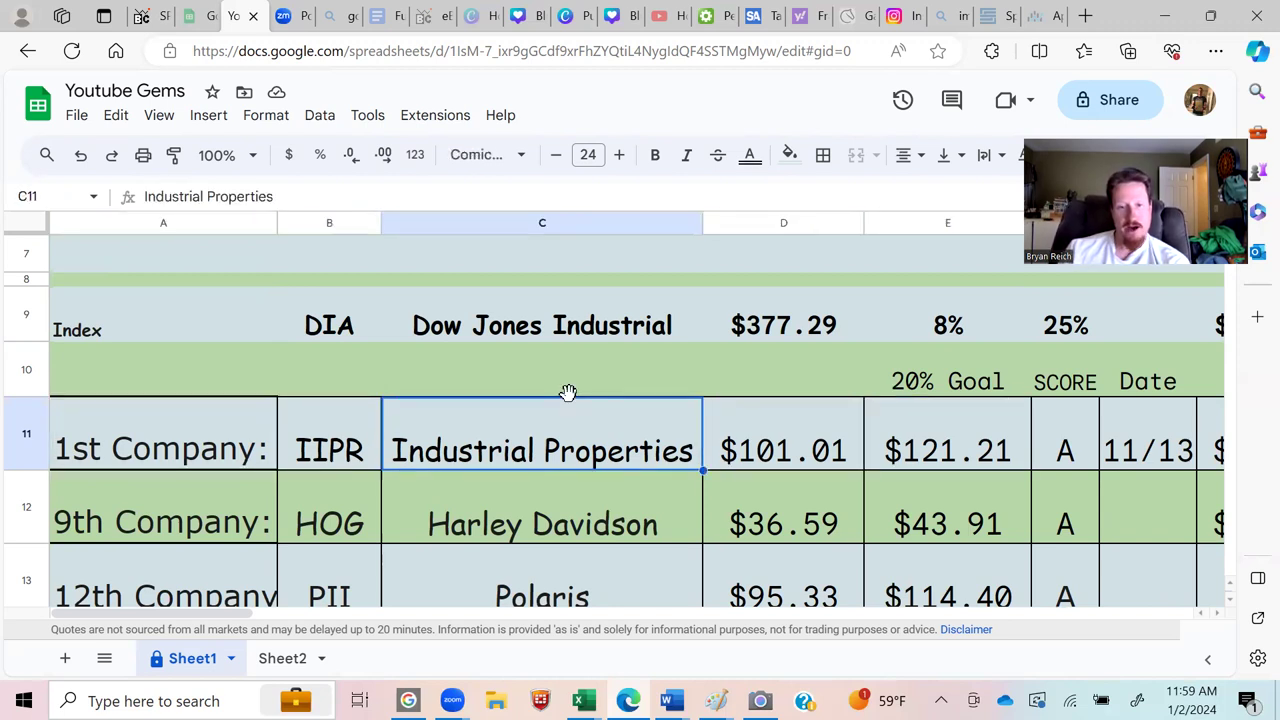
key(Left)
key(Left)
key(Right)
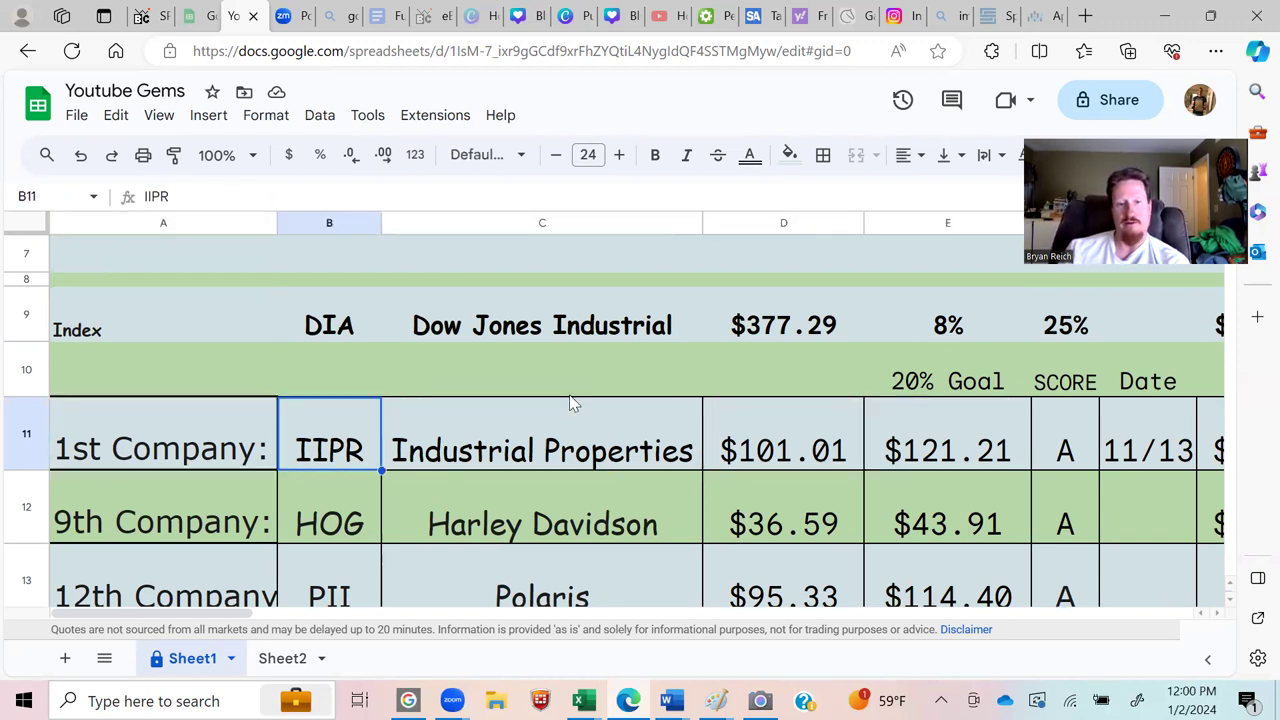
key(Right)
key(Right)
key(Left)
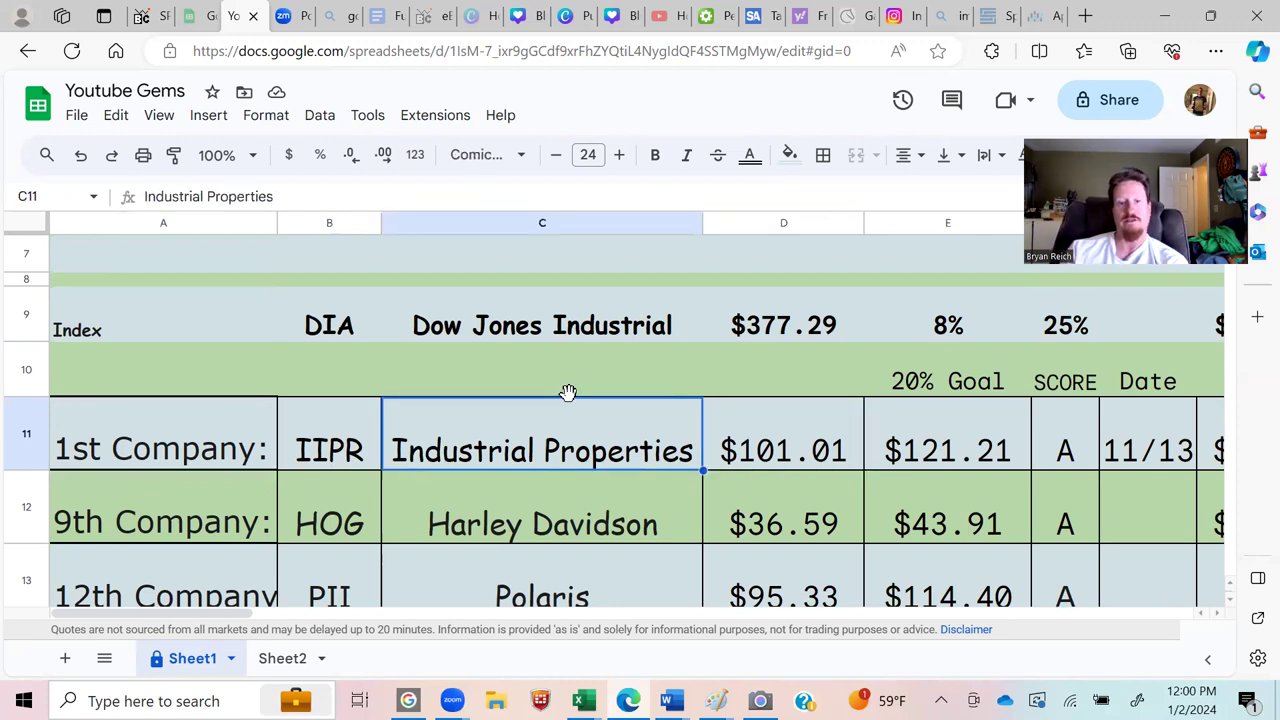
key(Left)
key(Left)
key(Right)
key(Right)
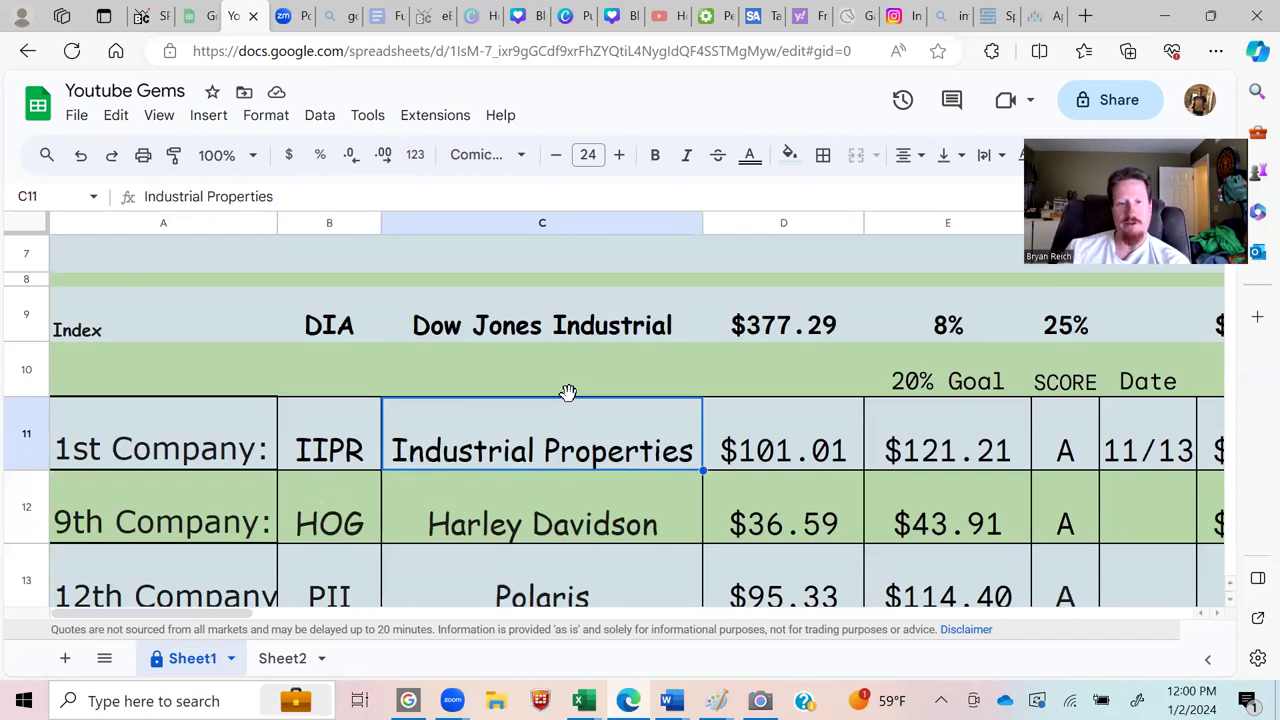
key(Left)
key(Left)
key(Right)
key(Right)
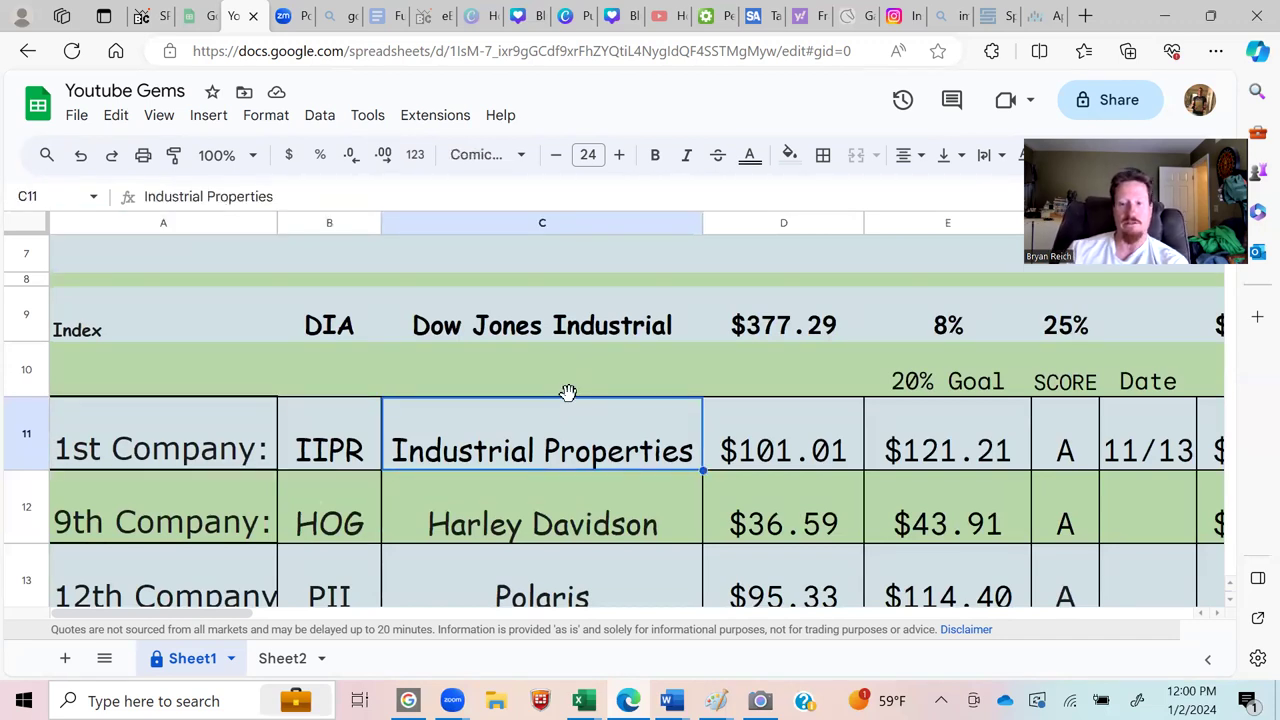
key(Right)
key(Right)
key(Right)
key(Left)
key(Left)
key(Left)
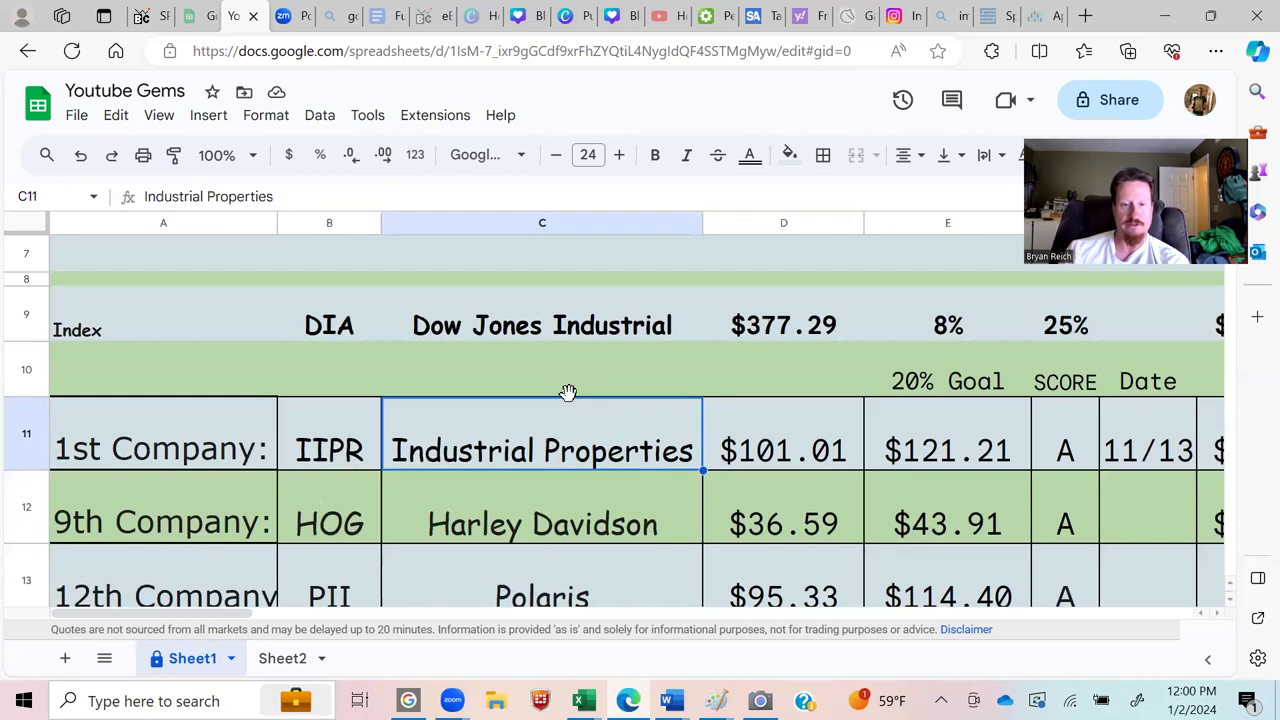
key(Left)
key(Down)
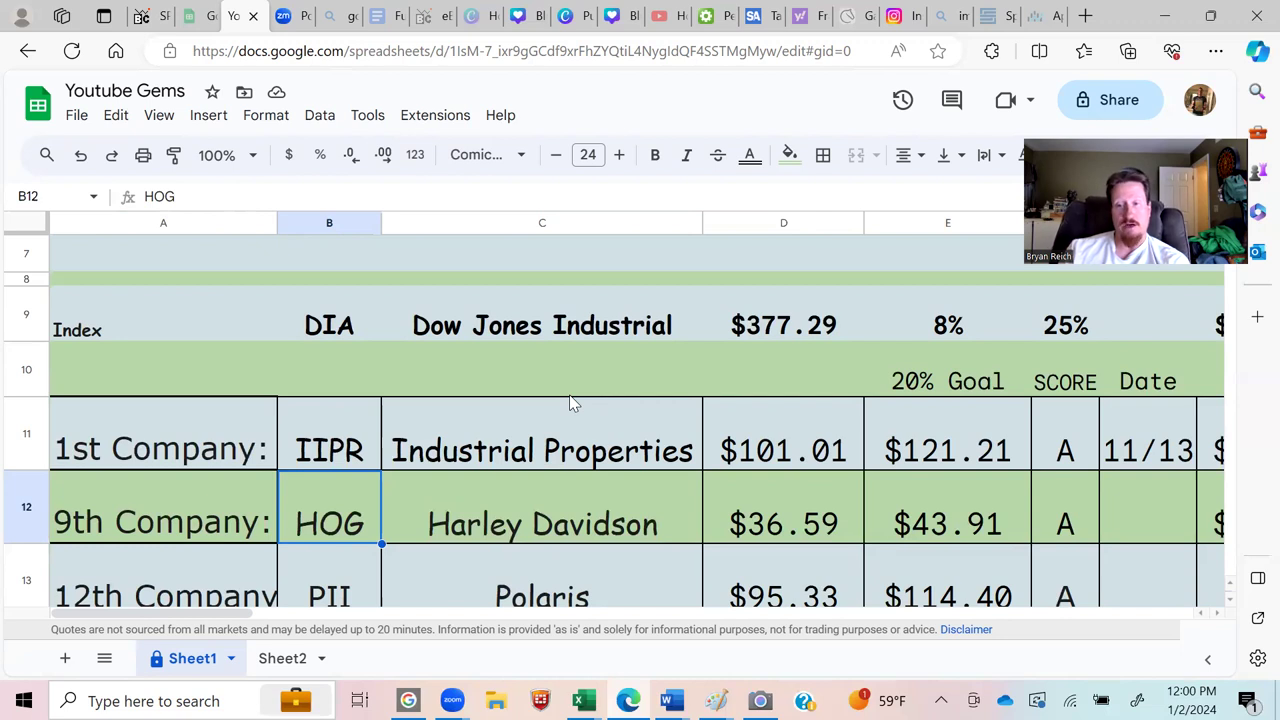
Step: View the sheet's title and the ticker, stock company and stock price headings above the index row
key(Up)
key(Up)
key(Up)
key(Up)
key(Up)
key(Up)
key(Up)
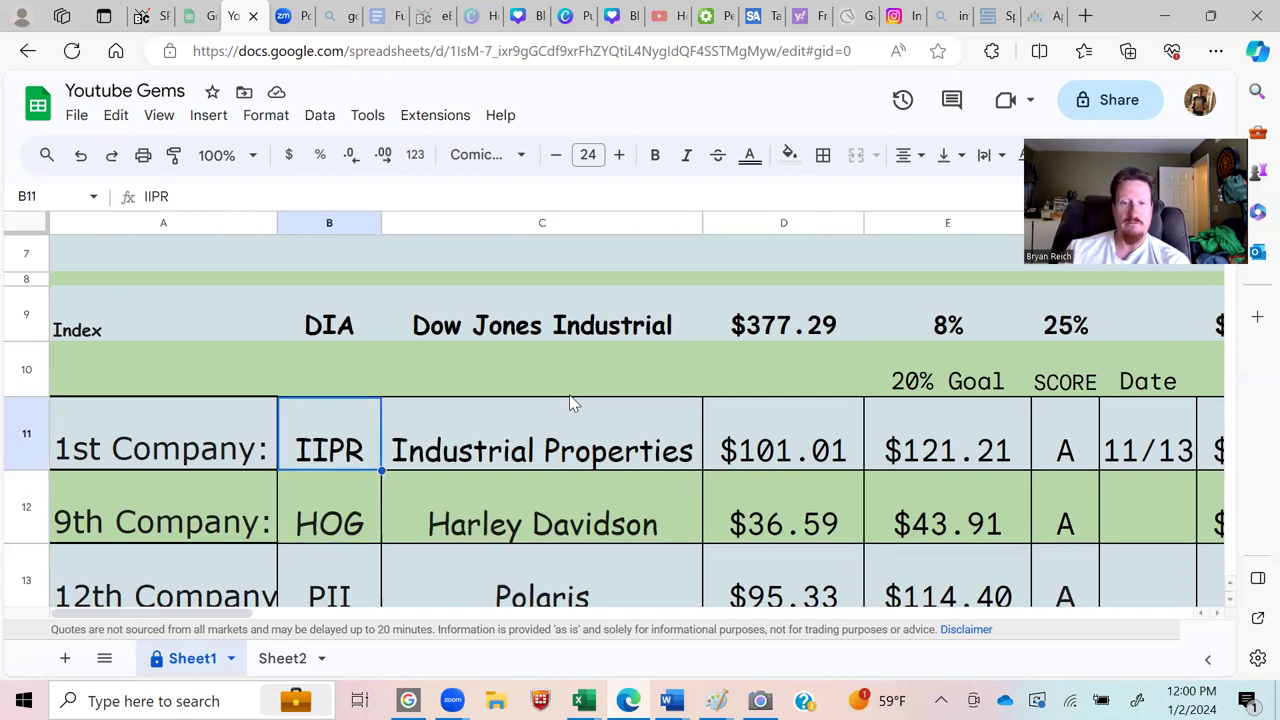
key(Up)
key(Up)
key(Up)
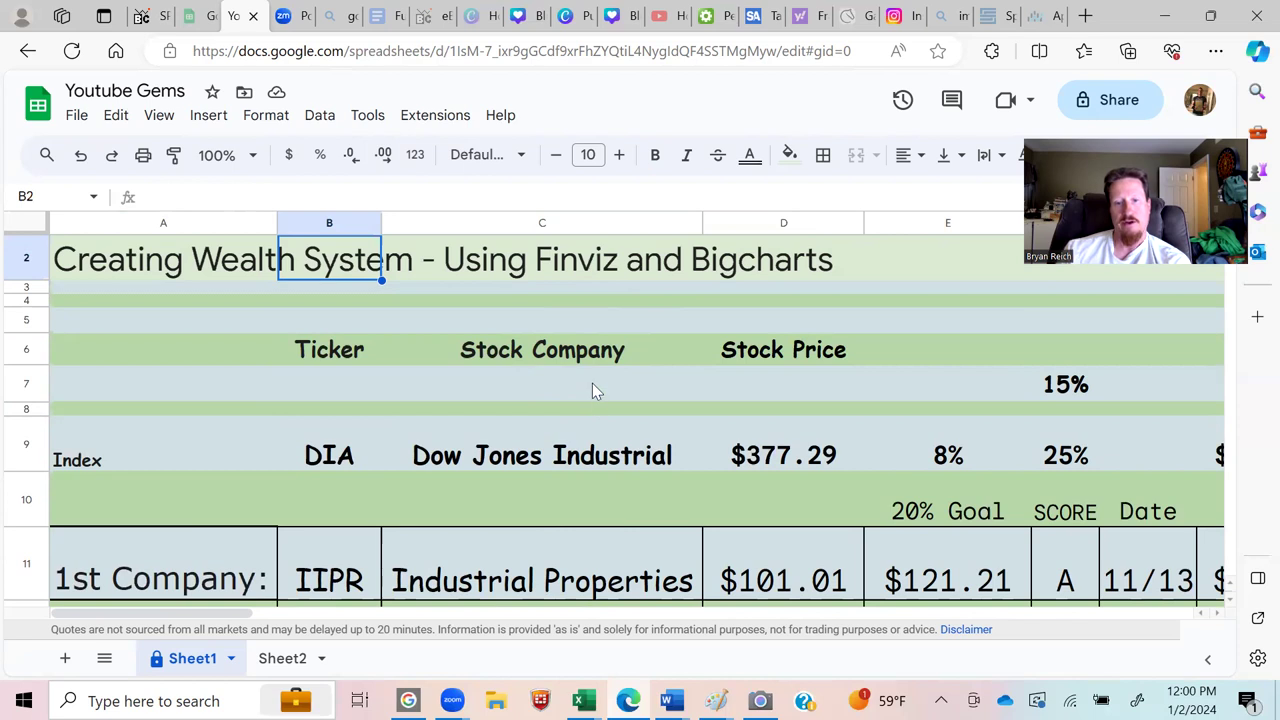
click(592, 370)
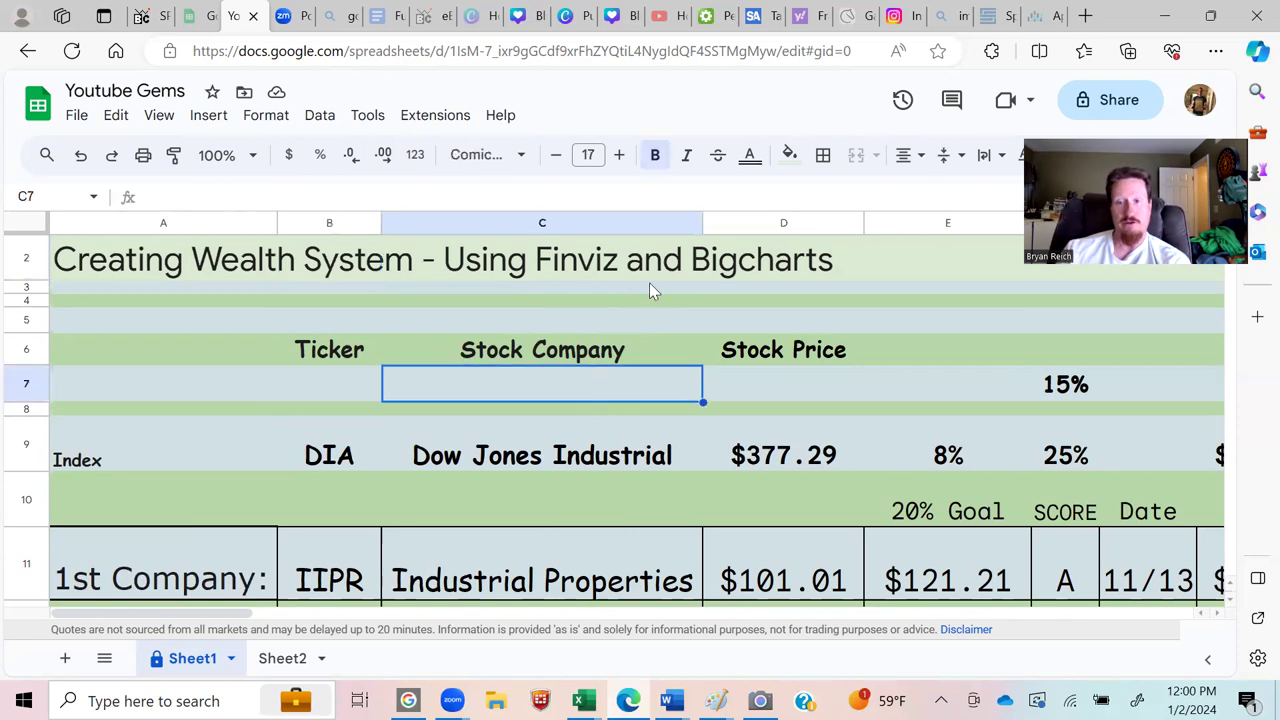